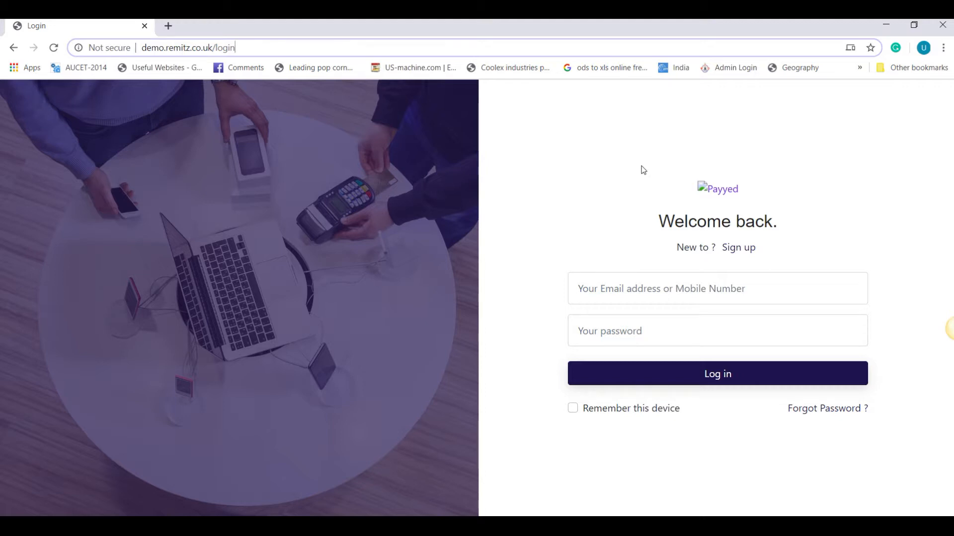
# Step: Log in to Remitz as the admin using the account e-mail and password
pyautogui.click(603, 288)
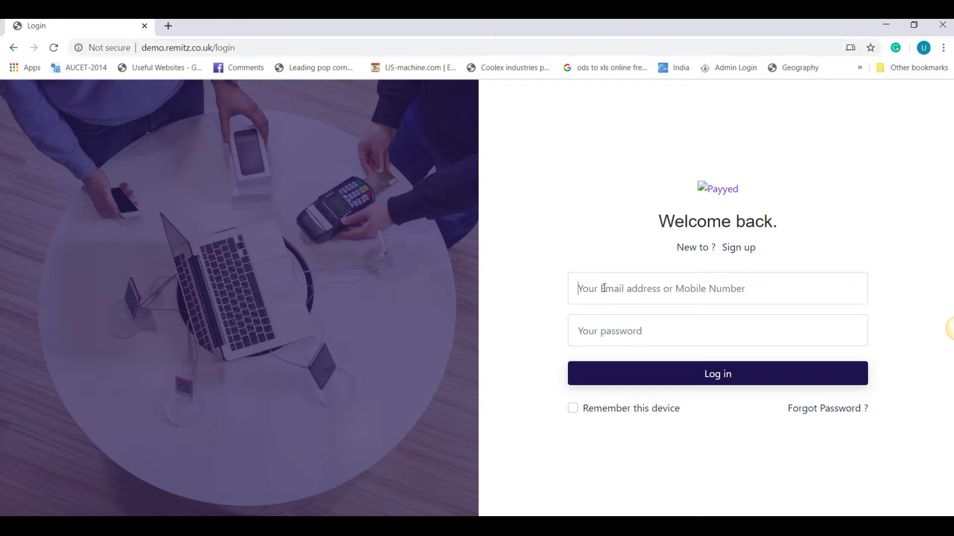
pyautogui.press('Tab')
pyautogui.write('adm')
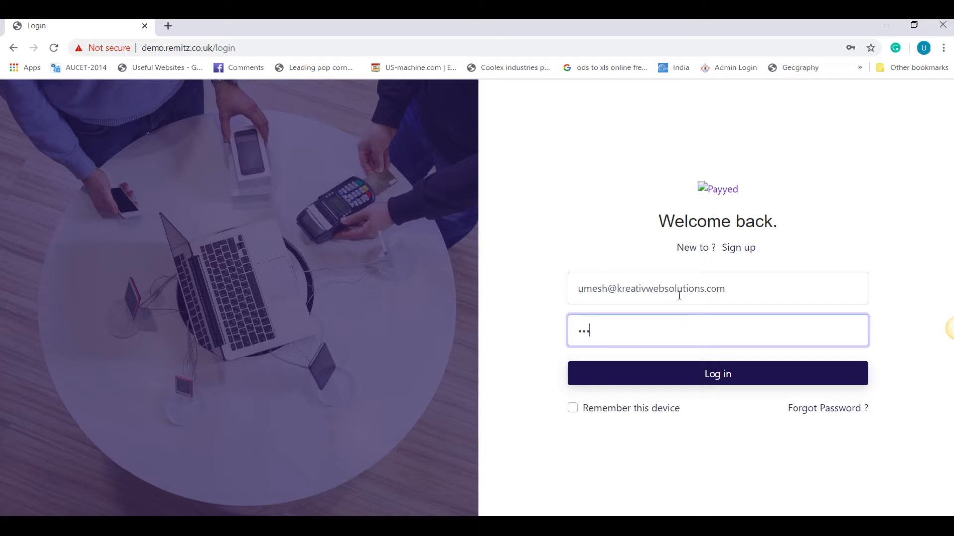
pyautogui.click(710, 375)
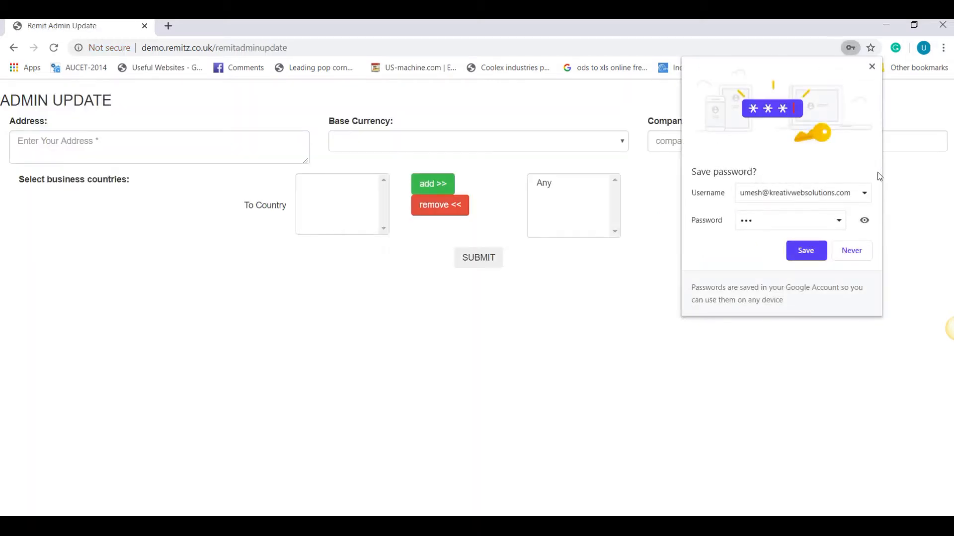
# Step: Set the address to london, base currency GBP and company name Remitz
pyautogui.click(872, 66)
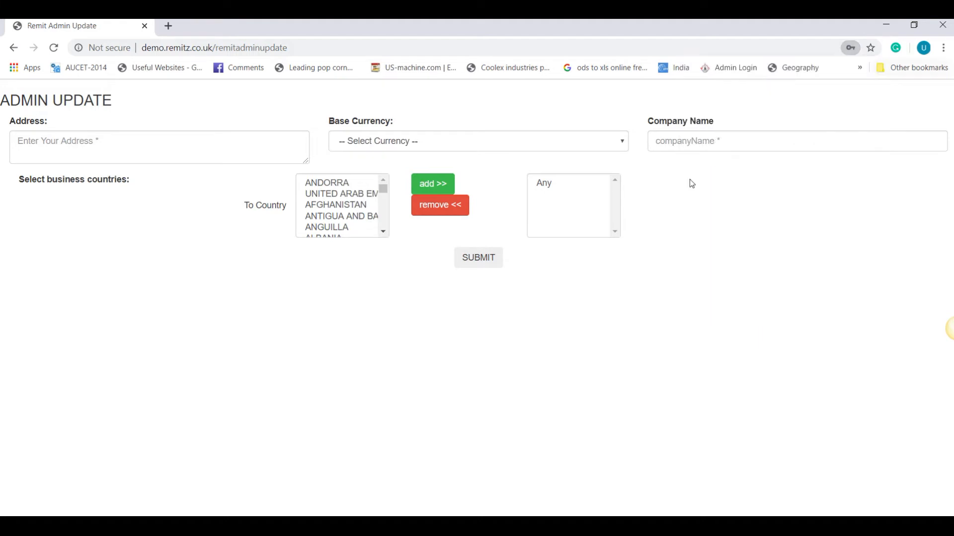
pyautogui.click(207, 136)
pyautogui.write('london')
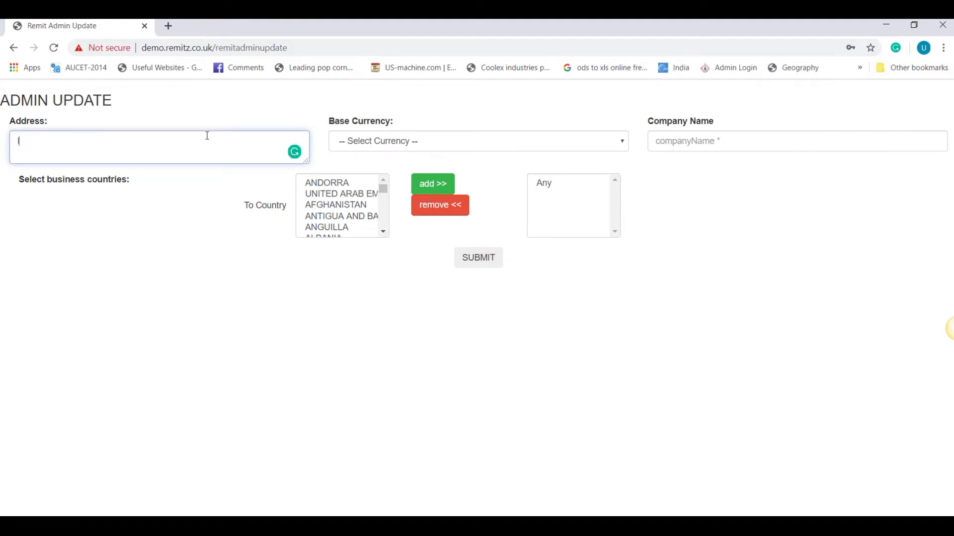
pyautogui.press('Tab')
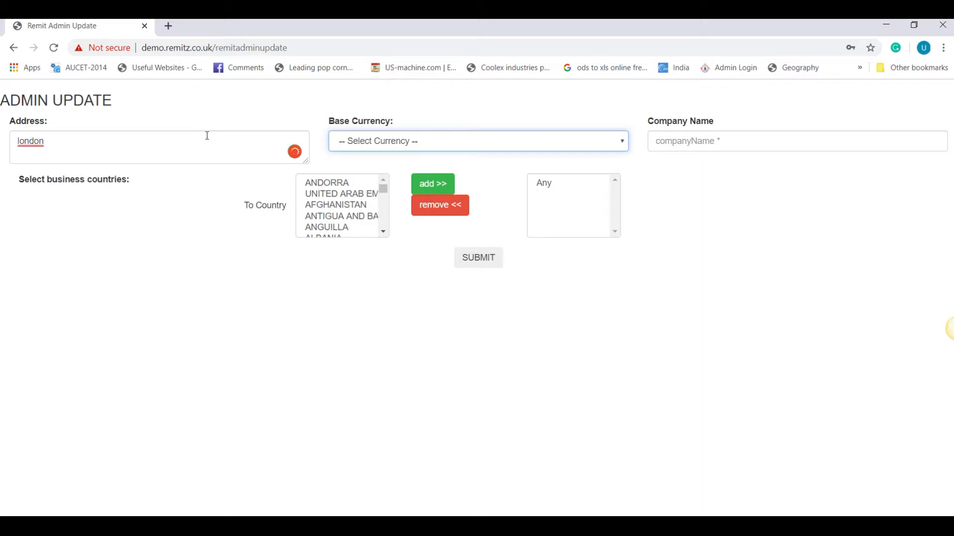
pyautogui.press('g')
pyautogui.click(484, 145)
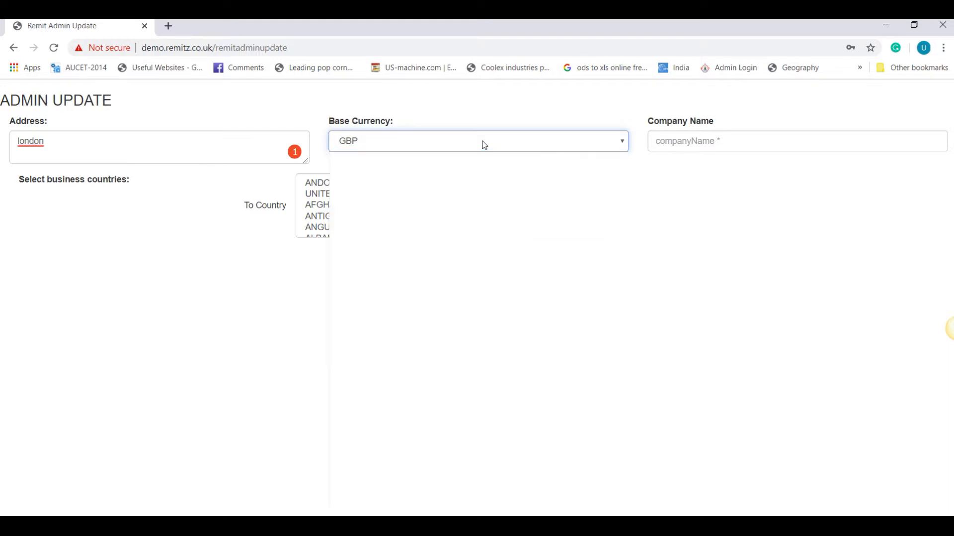
pyautogui.click(484, 145)
pyautogui.click(701, 146)
pyautogui.write('Remitz')
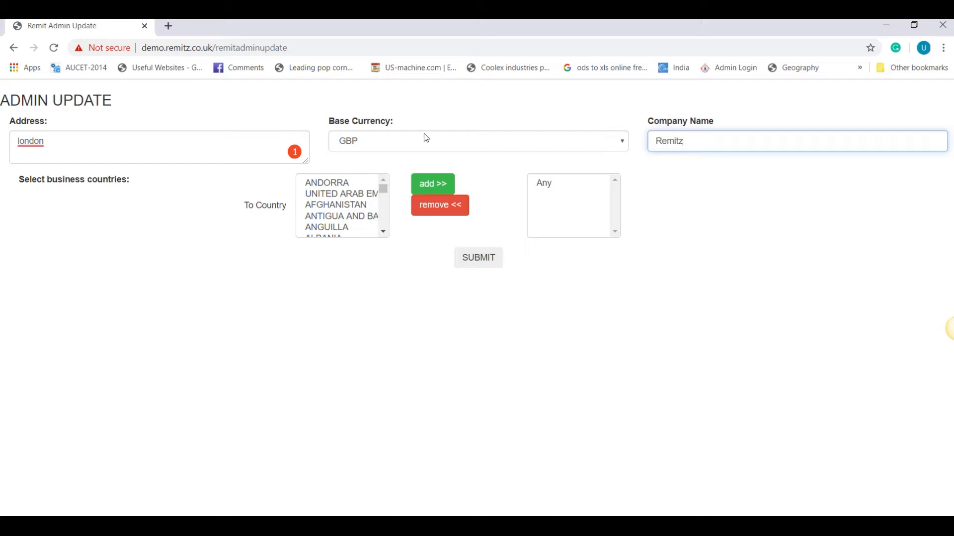
# Step: Add UNITED KINGDOM, INDIA and BANGLADESH as business countries
pyautogui.click(331, 196)
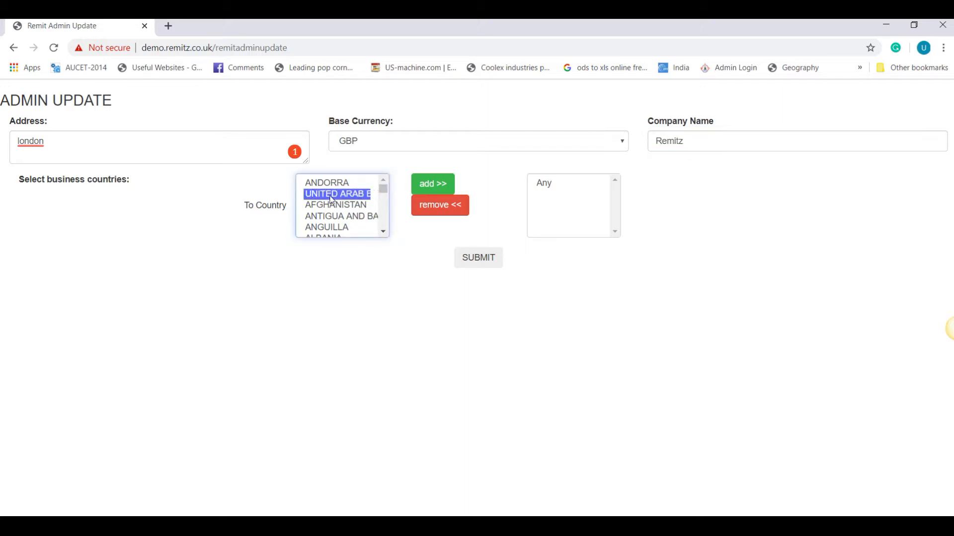
pyautogui.press('u')
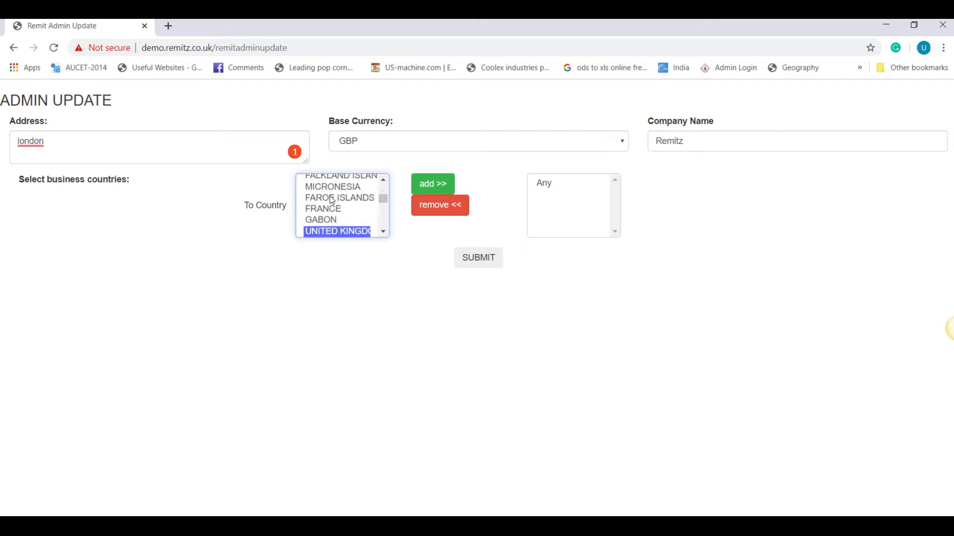
pyautogui.click(431, 187)
pyautogui.click(343, 199)
pyautogui.write('indi')
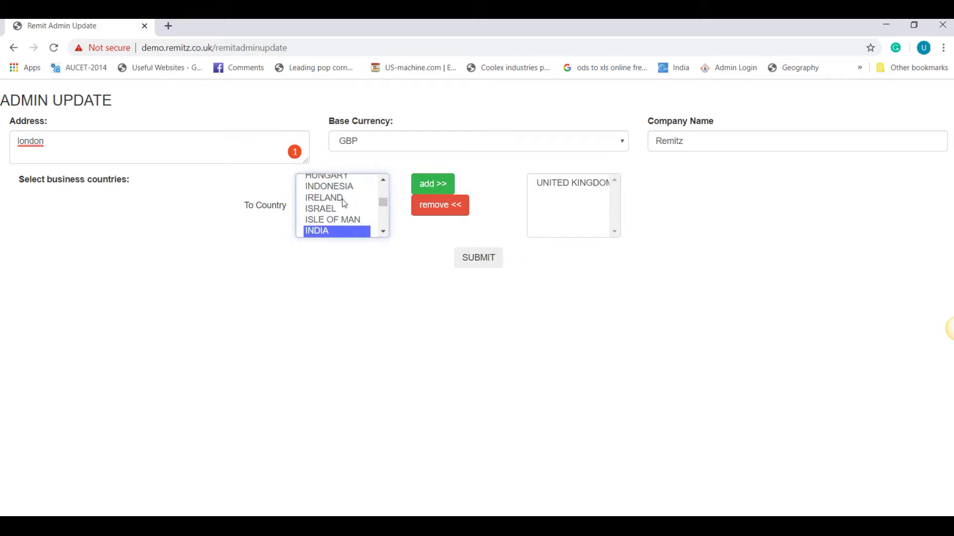
pyautogui.click(432, 185)
pyautogui.click(344, 203)
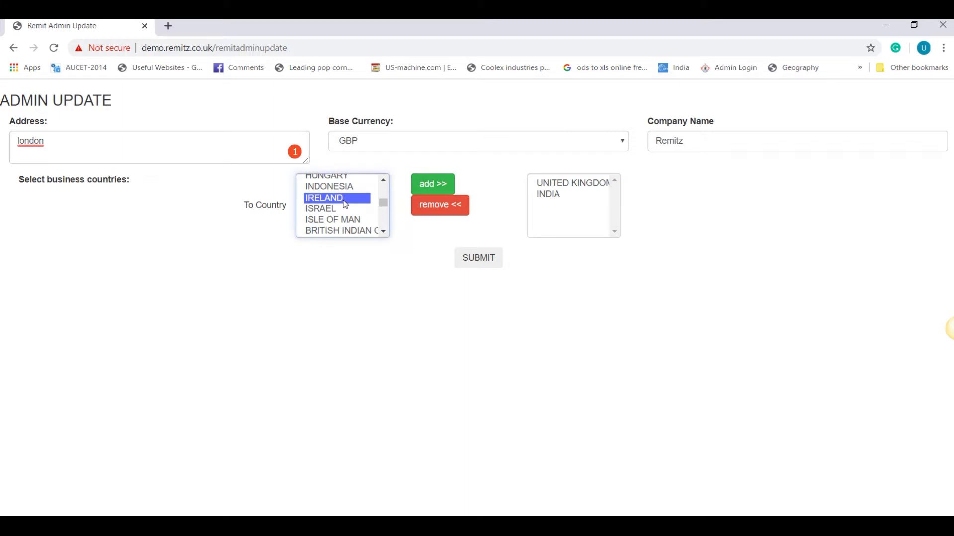
pyautogui.write('ban')
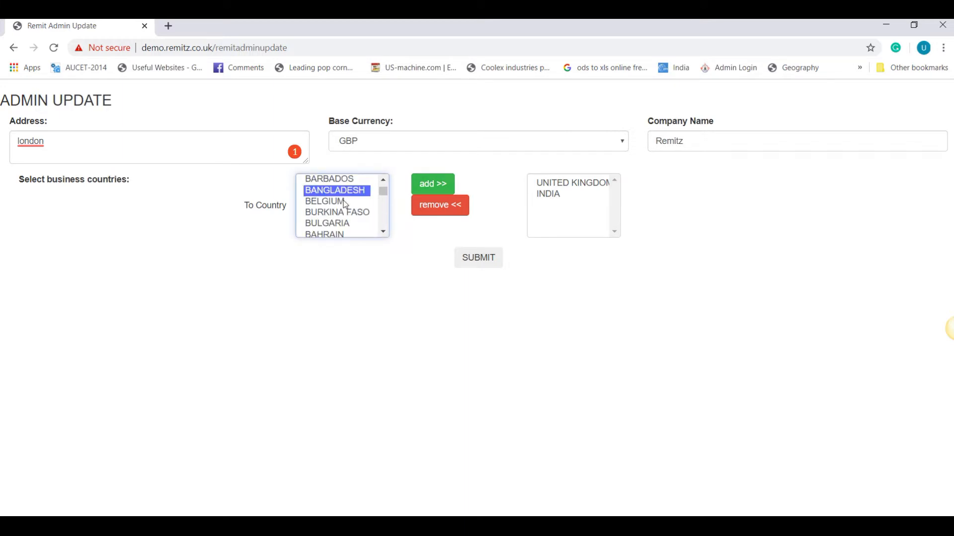
pyautogui.click(432, 184)
# Step: Add UNITED STATES and AUSTRALIA as business countries and submit the admin settings
pyautogui.click(313, 212)
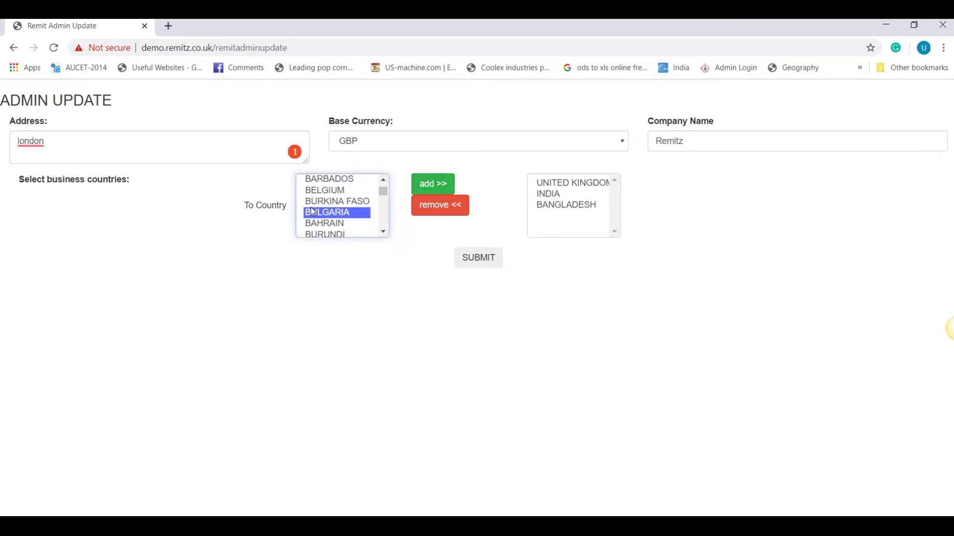
pyautogui.write('un')
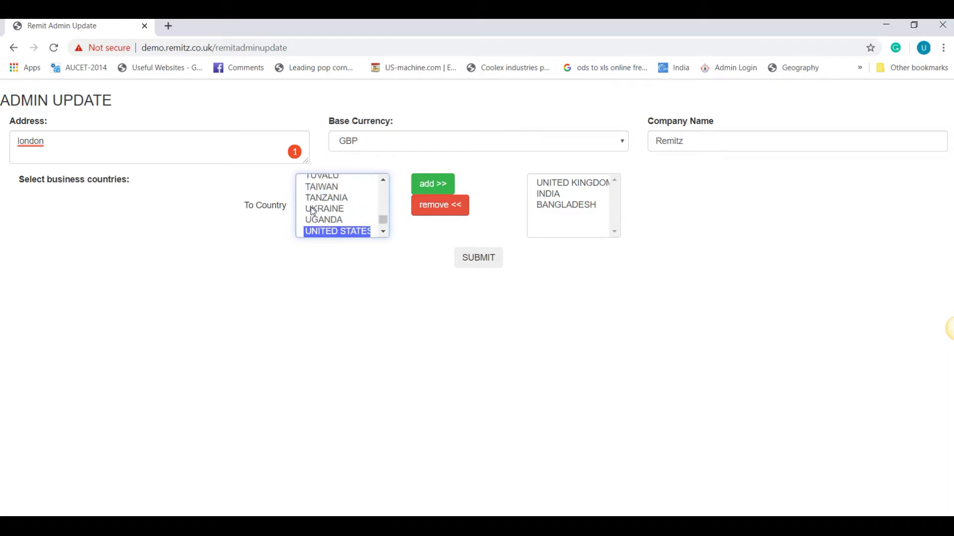
pyautogui.press('Down')
pyautogui.click(424, 187)
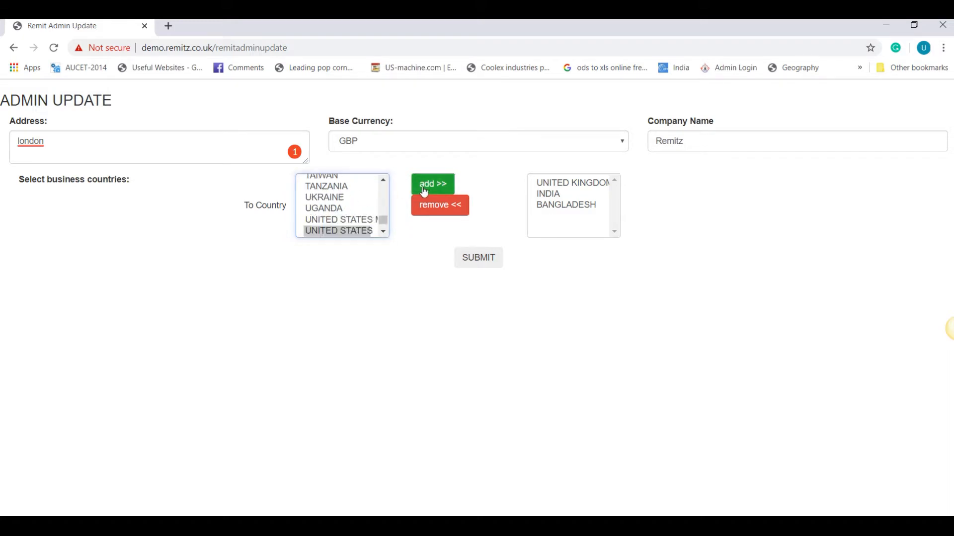
pyautogui.click(328, 220)
pyautogui.write('au')
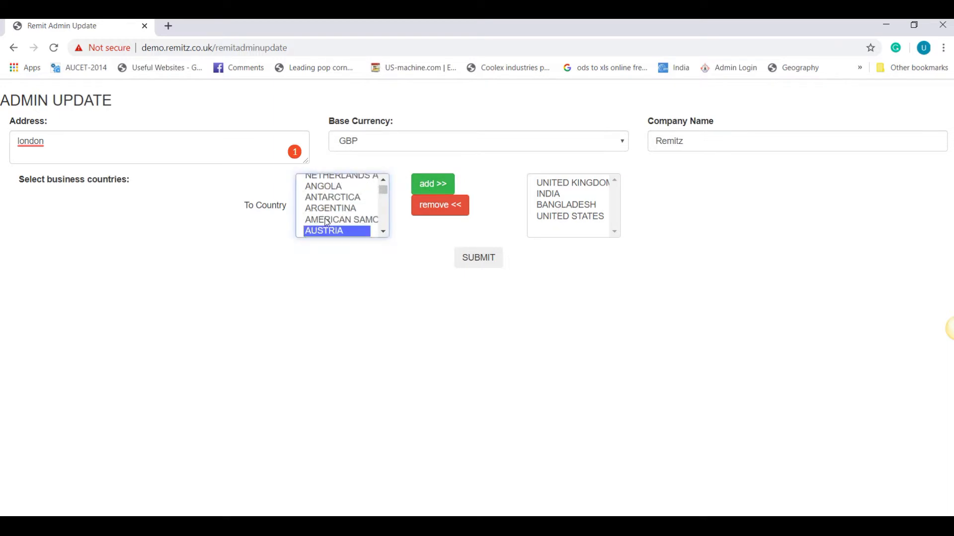
pyautogui.press('Down')
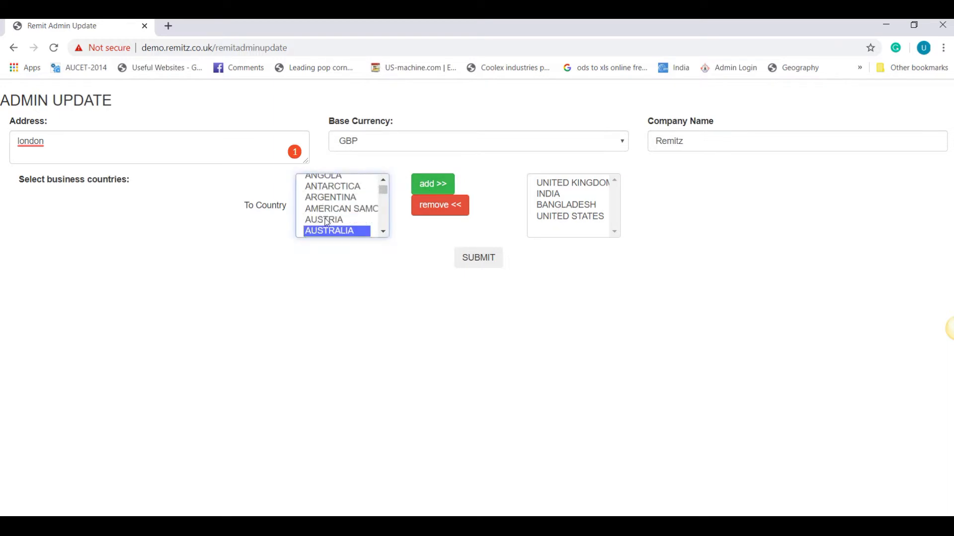
pyautogui.click(423, 186)
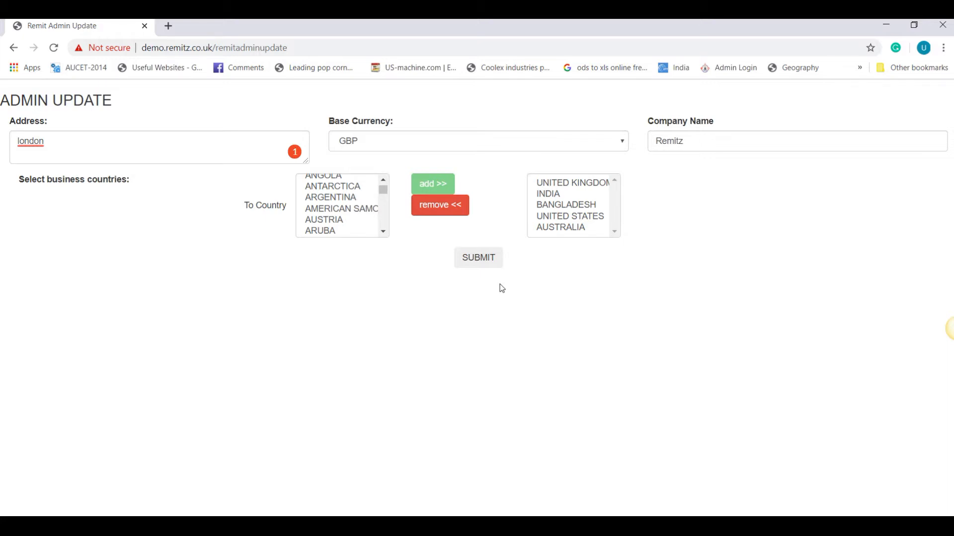
pyautogui.click(473, 263)
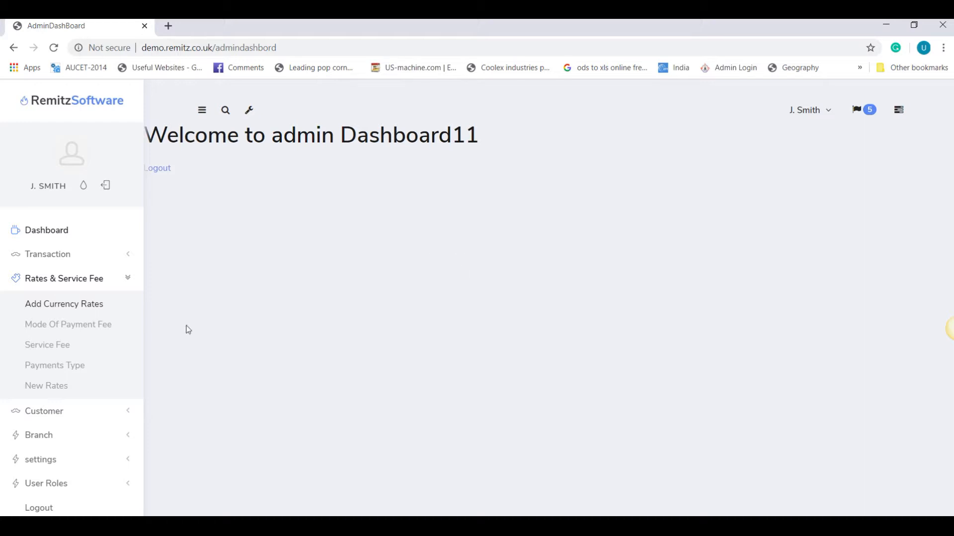
# Step: Open Branch Registration from the Branch section of the sidebar
pyautogui.click(39, 434)
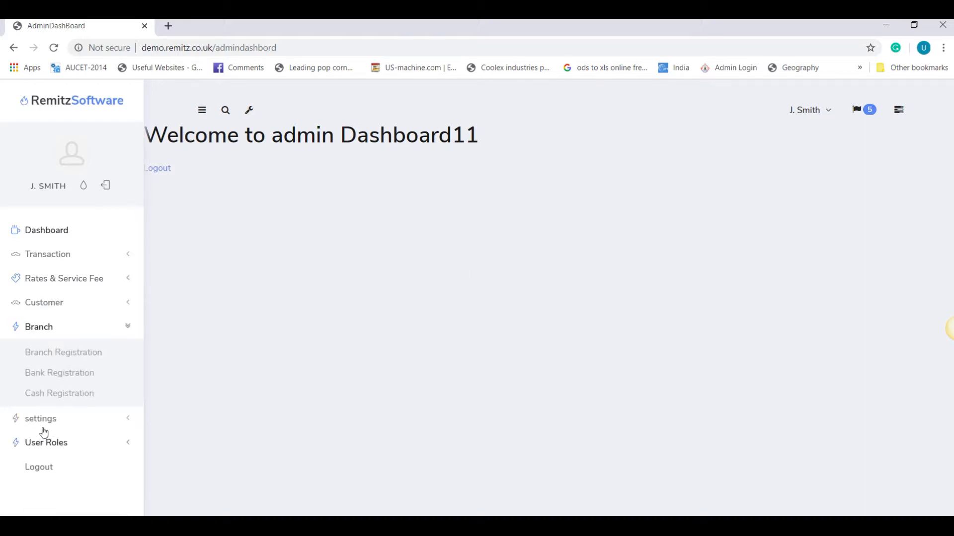
pyautogui.click(76, 357)
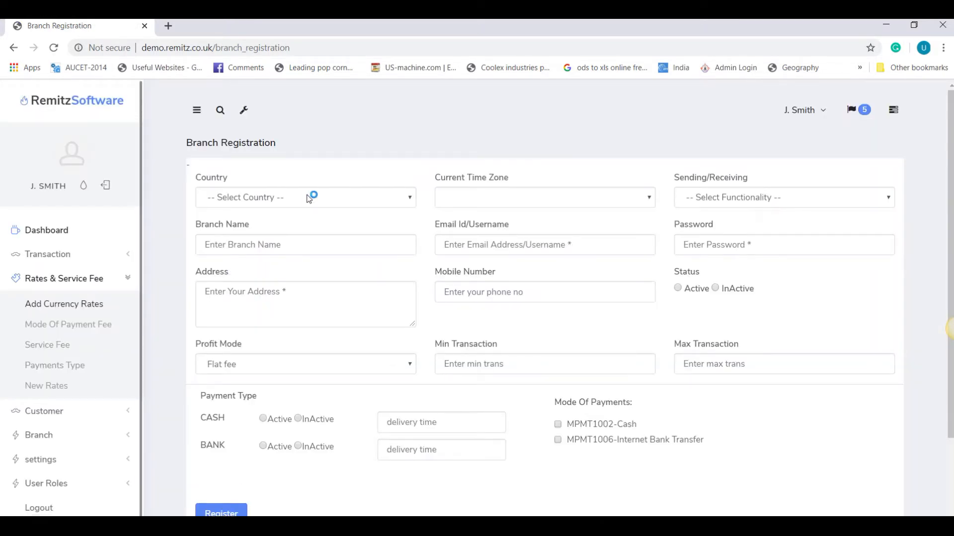
# Step: Make the branch a UNITED KINGDOM Sending Branch in the Europe/London time zone
pyautogui.click(308, 197)
pyautogui.click(284, 236)
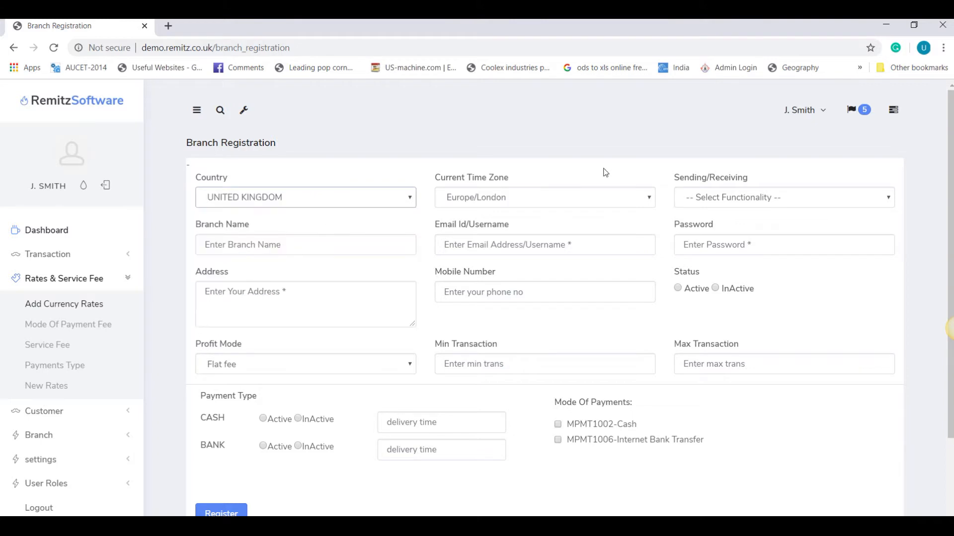
pyautogui.click(488, 199)
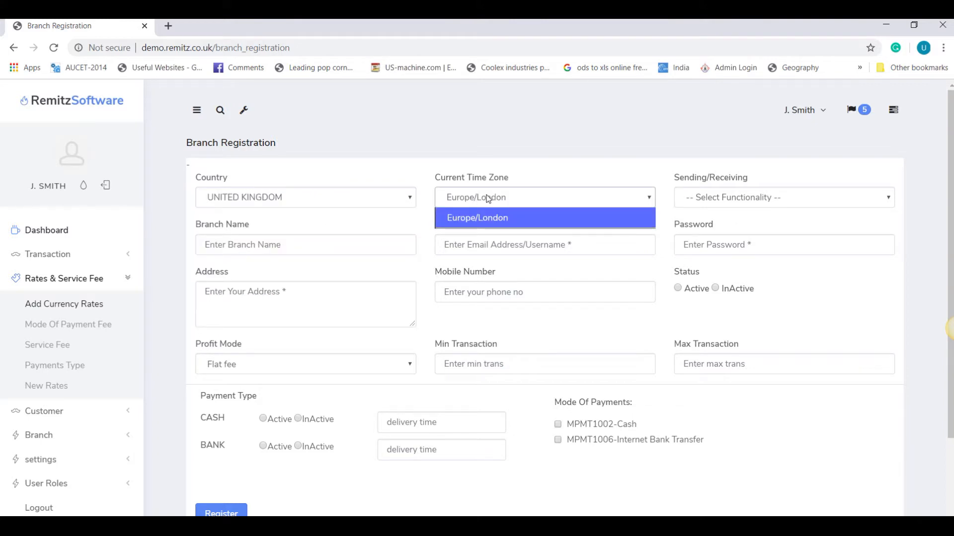
pyautogui.click(682, 199)
pyautogui.click(687, 204)
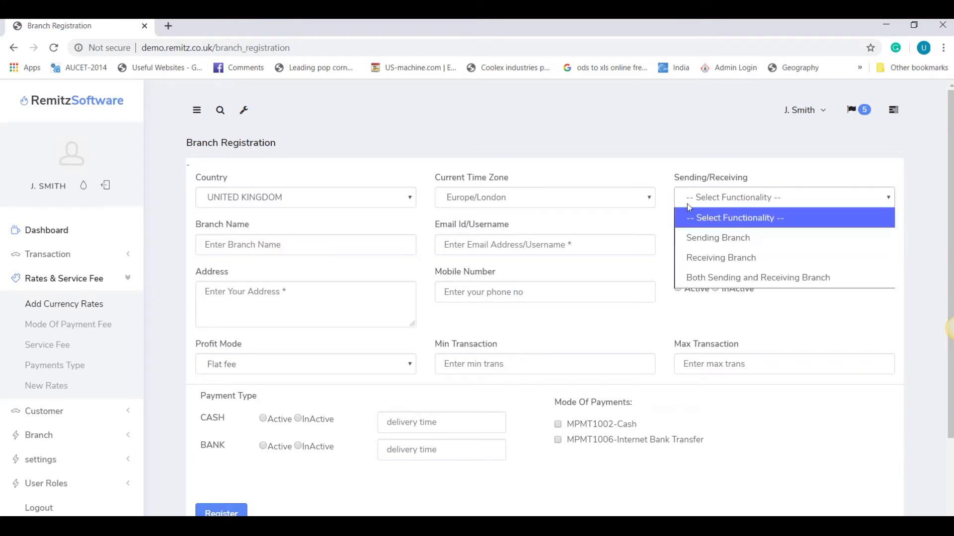
pyautogui.click(701, 242)
# Step: Name the branch UNITED KINGDOM, with its e-mail, password, address london and mobile number
pyautogui.click(323, 250)
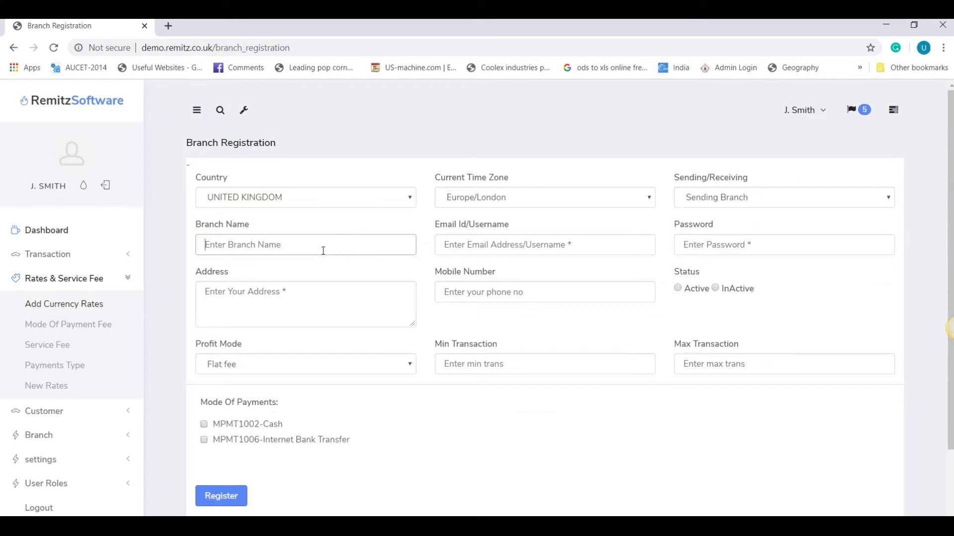
pyautogui.write('UNITED KINGDOM')
pyautogui.press('Tab')
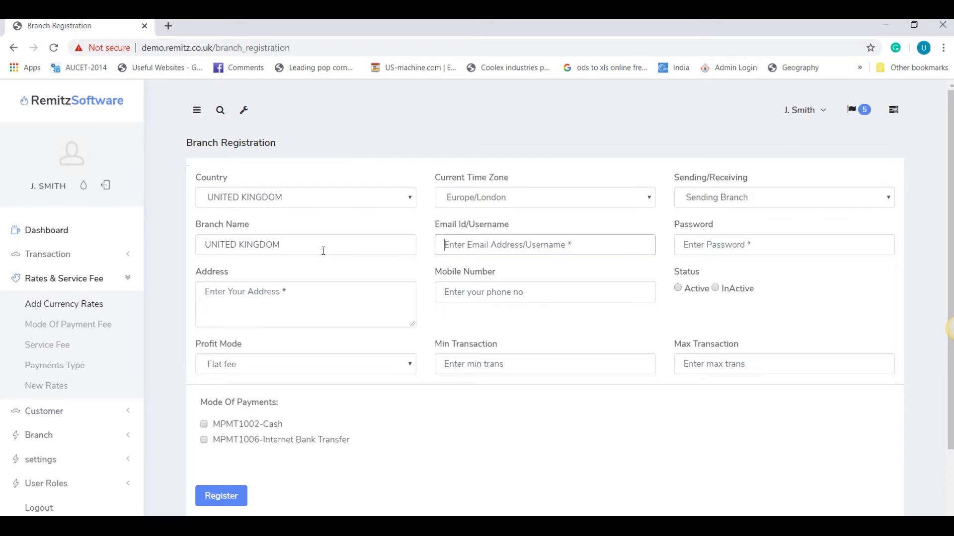
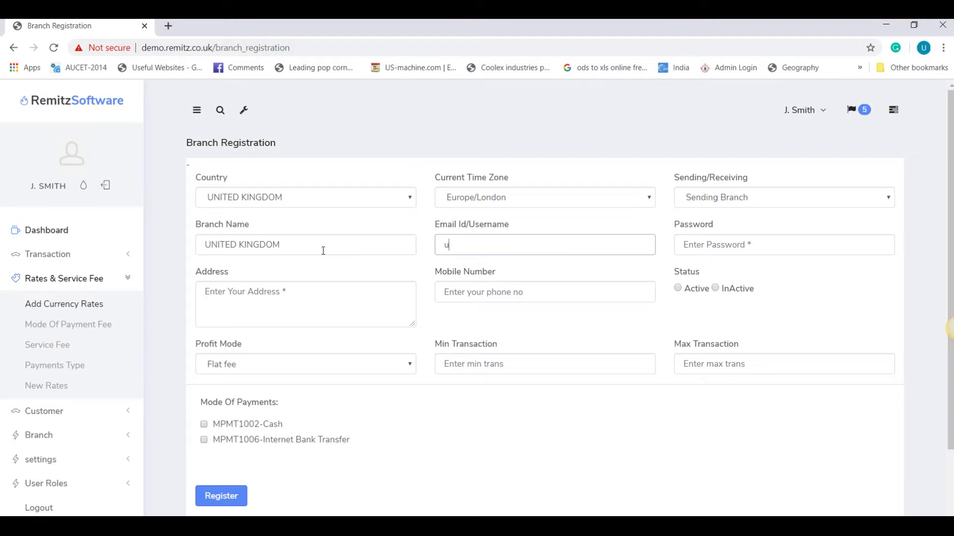
pyautogui.click(707, 253)
pyautogui.write('123')
pyautogui.click(291, 313)
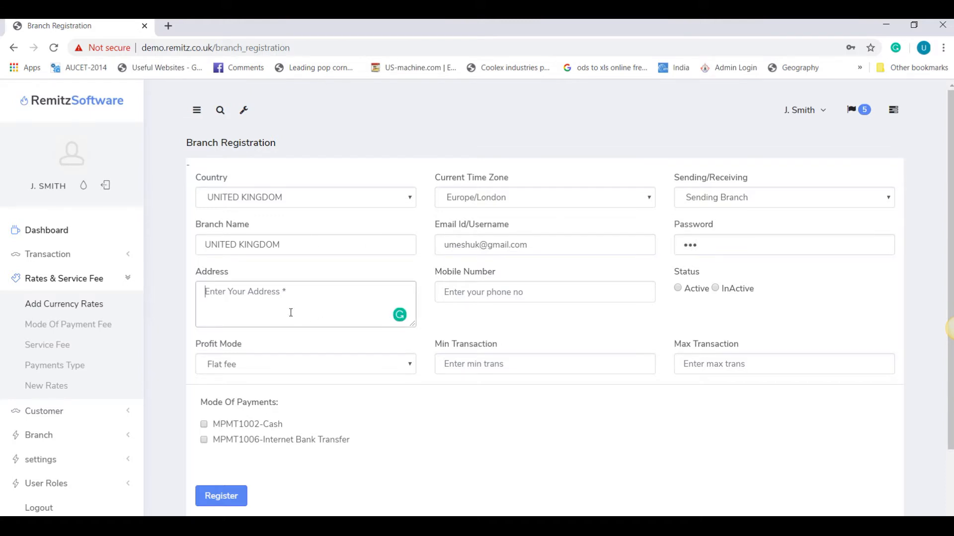
pyautogui.write('london')
pyautogui.press('Tab')
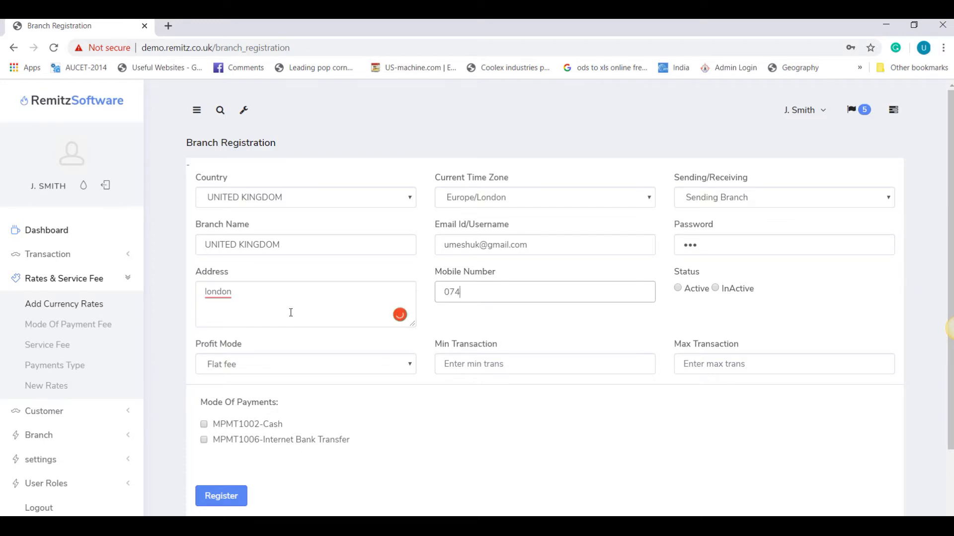
pyautogui.press('Tab')
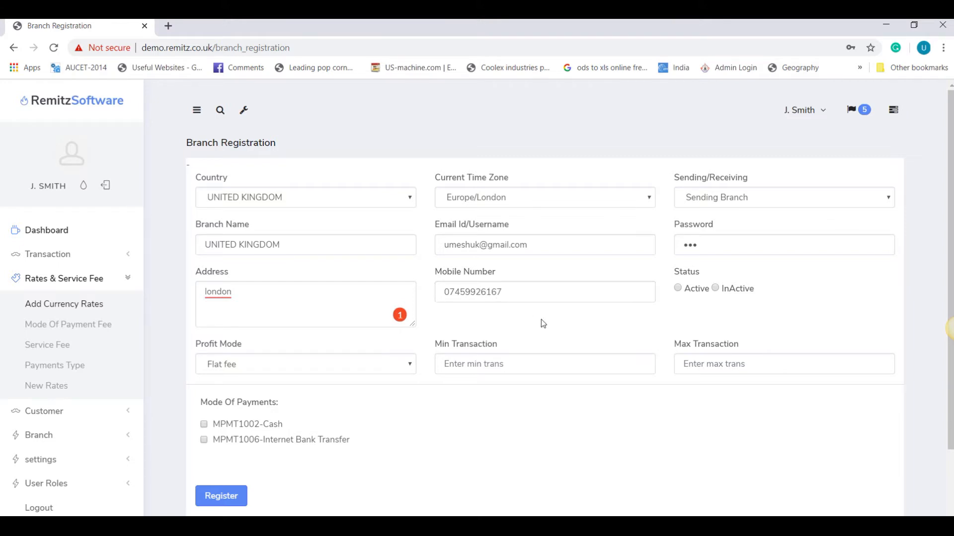
# Step: Set status Active, profit mode Flat fee and transaction limits 10 to 10000000
pyautogui.click(678, 287)
pyautogui.click(264, 368)
pyautogui.click(266, 372)
pyautogui.click(462, 360)
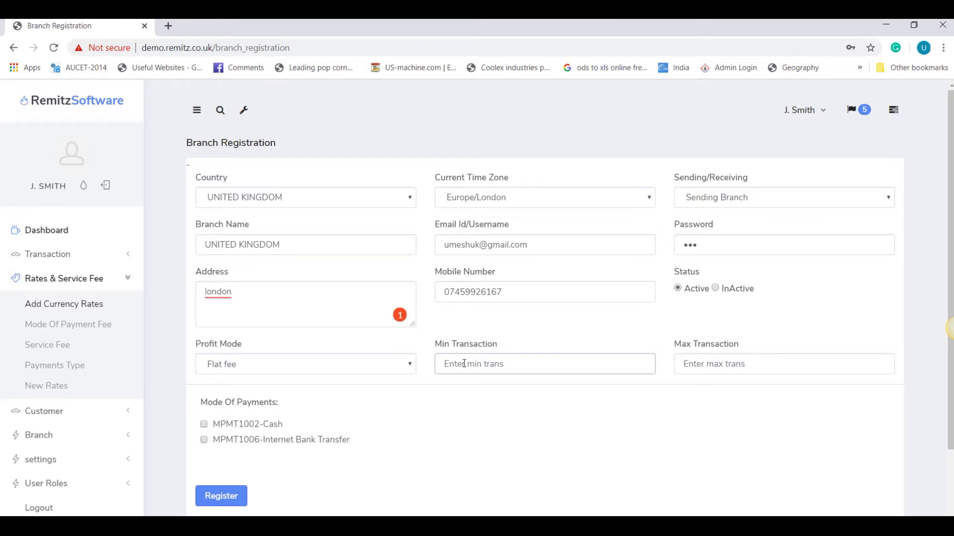
pyautogui.write('10')
pyautogui.press('Tab')
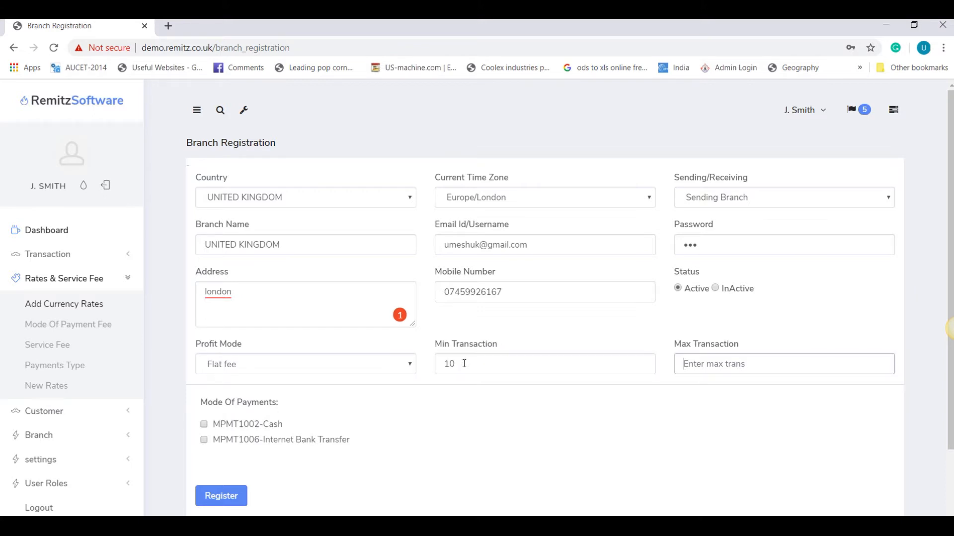
pyautogui.write('10000000')
# Step: Allow MPMT1002-Cash for the branch and find UNITED KINGDOM in the Branch Listing
pyautogui.click(204, 425)
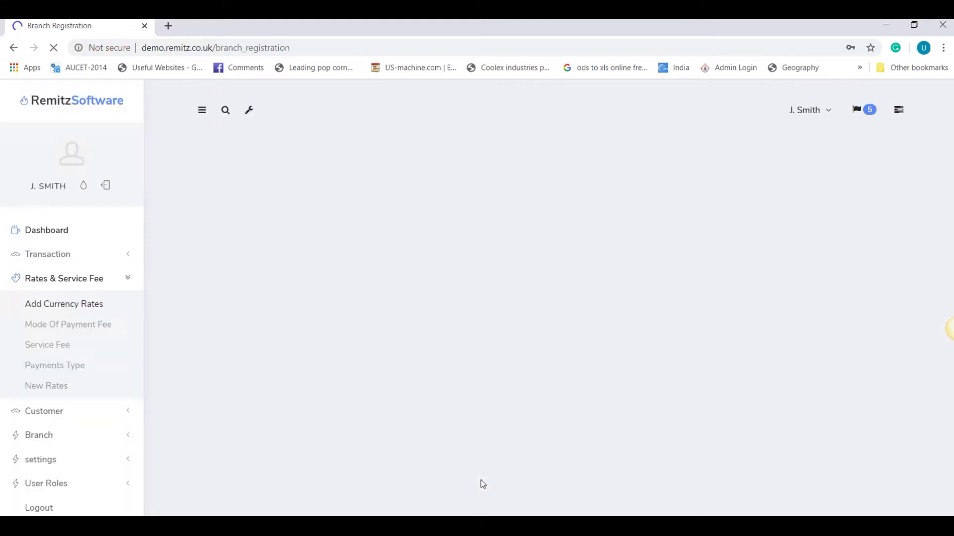
pyautogui.scroll(-3, 647, 424)
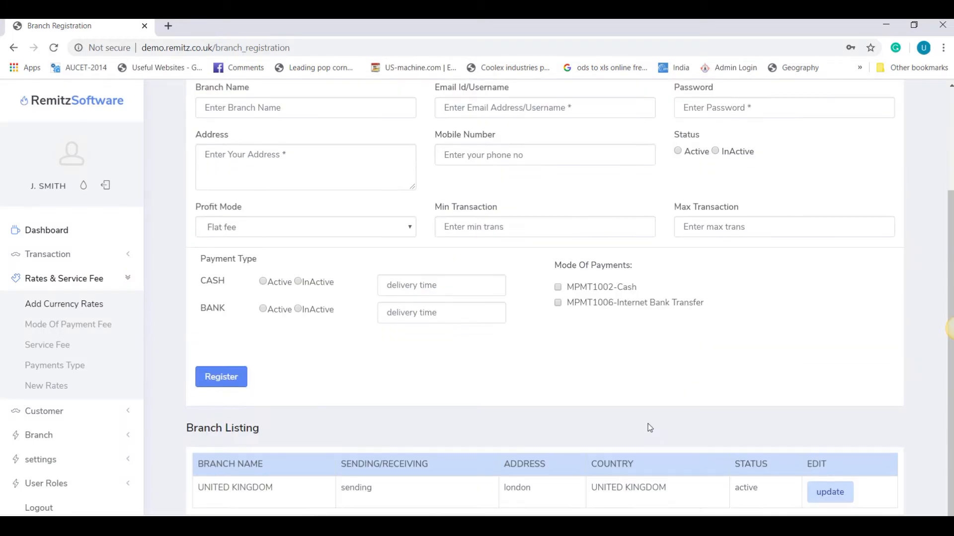
pyautogui.moveTo(223, 488); pyautogui.dragTo(617, 503)
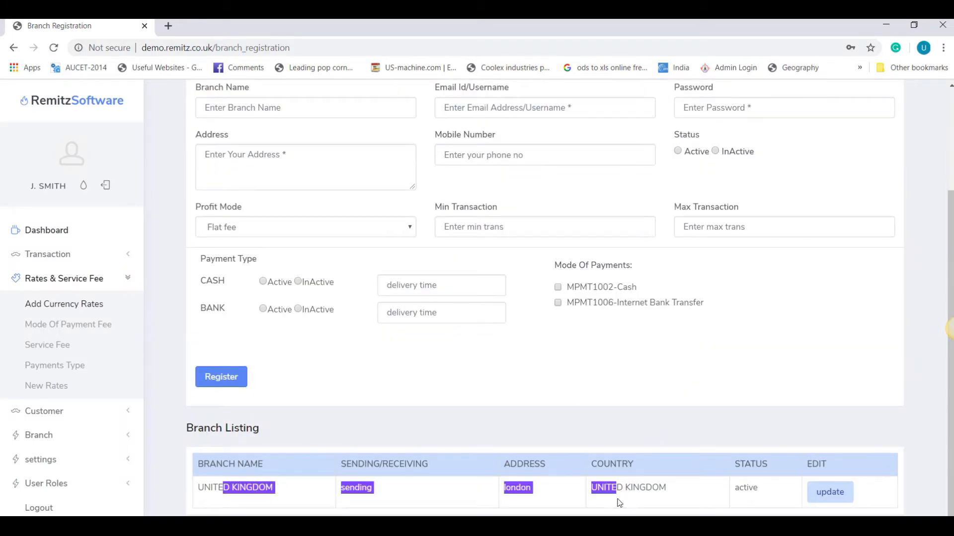
# Step: Reopen the UNITED KINGDOM branch and save its details again with Update
pyautogui.click(830, 493)
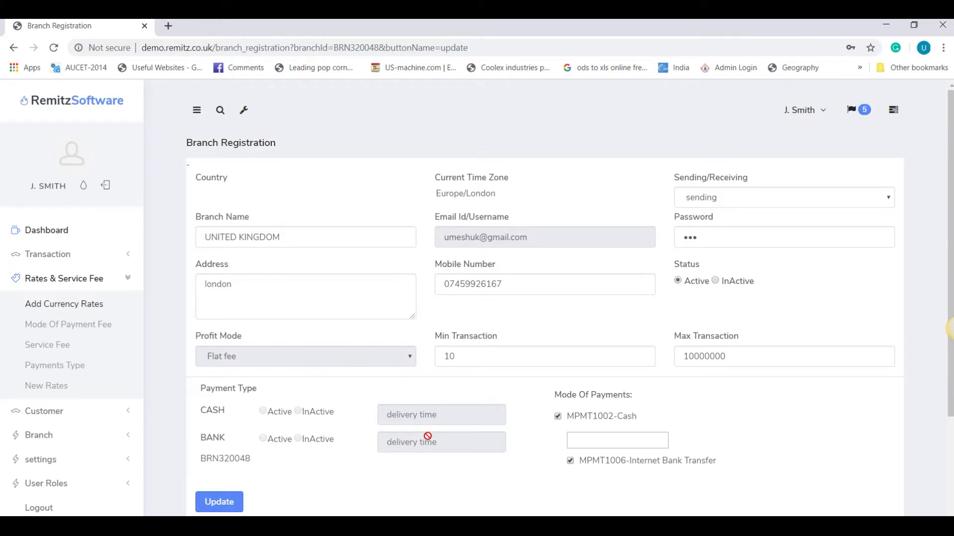
pyautogui.click(305, 237)
pyautogui.click(217, 503)
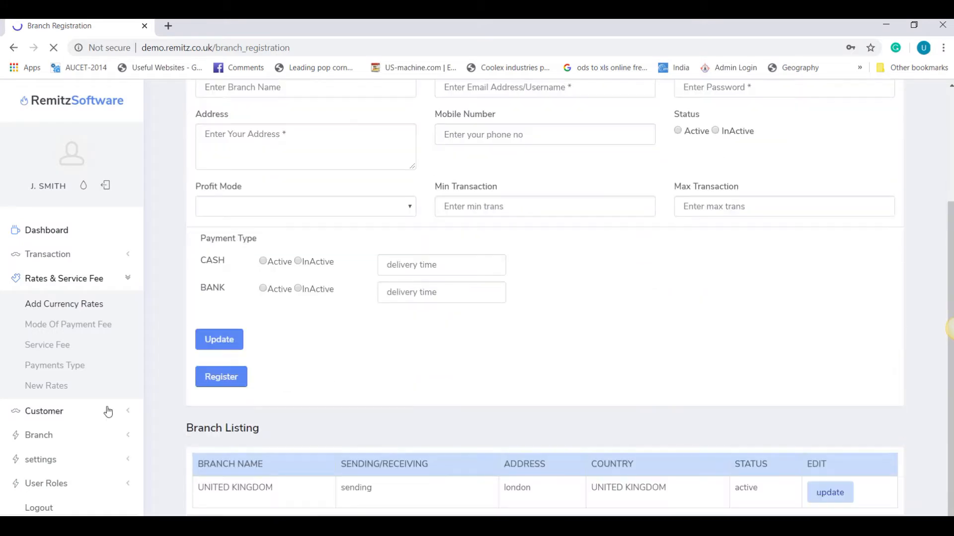
pyautogui.click(48, 439)
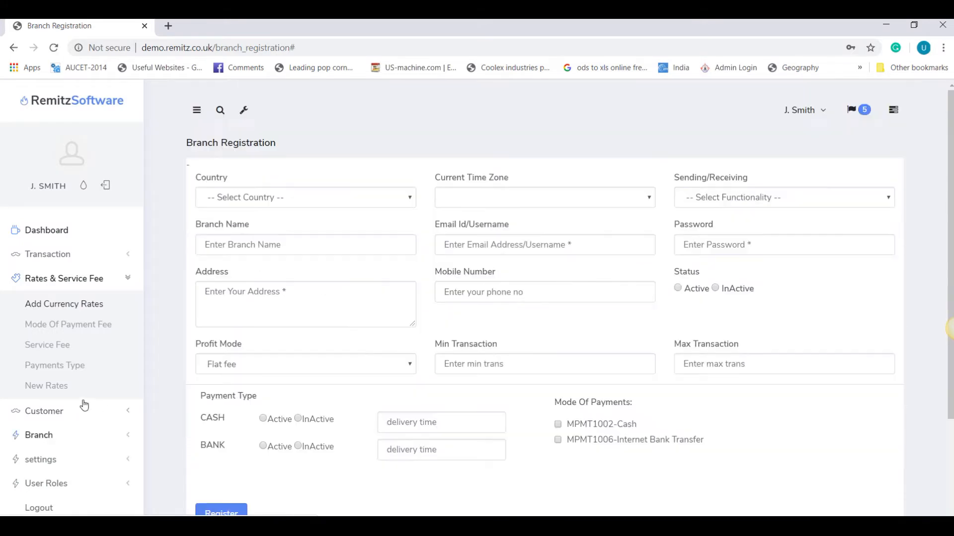
# Step: Start a new branch for INDIA as a Receiving Branch in Asia/Kolkata
pyautogui.click(39, 435)
pyautogui.click(78, 357)
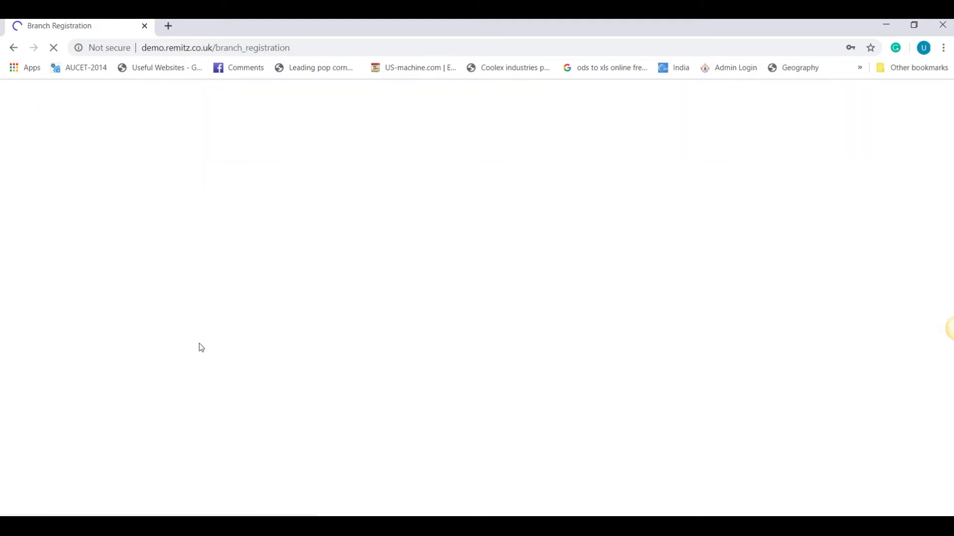
pyautogui.click(339, 199)
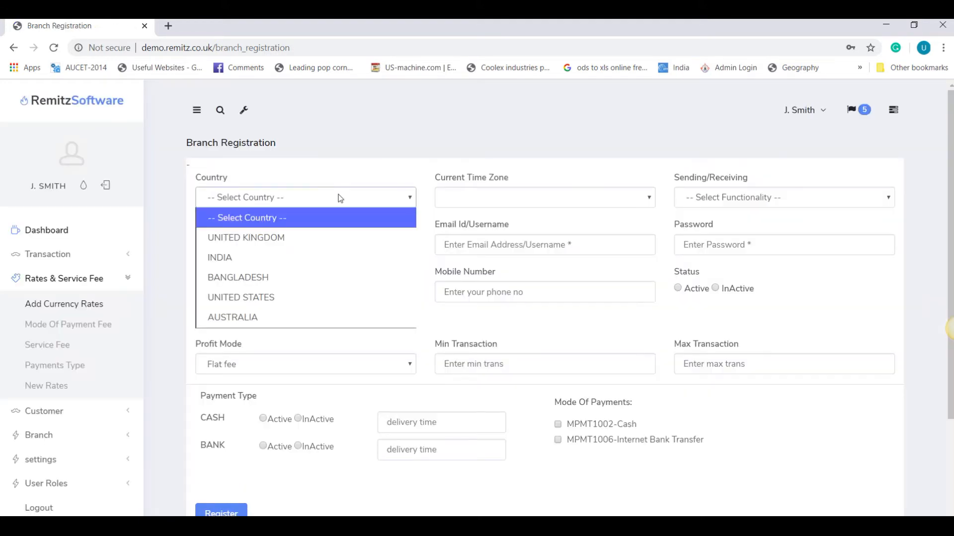
pyautogui.click(294, 249)
pyautogui.click(541, 197)
pyautogui.click(541, 197)
pyautogui.click(726, 197)
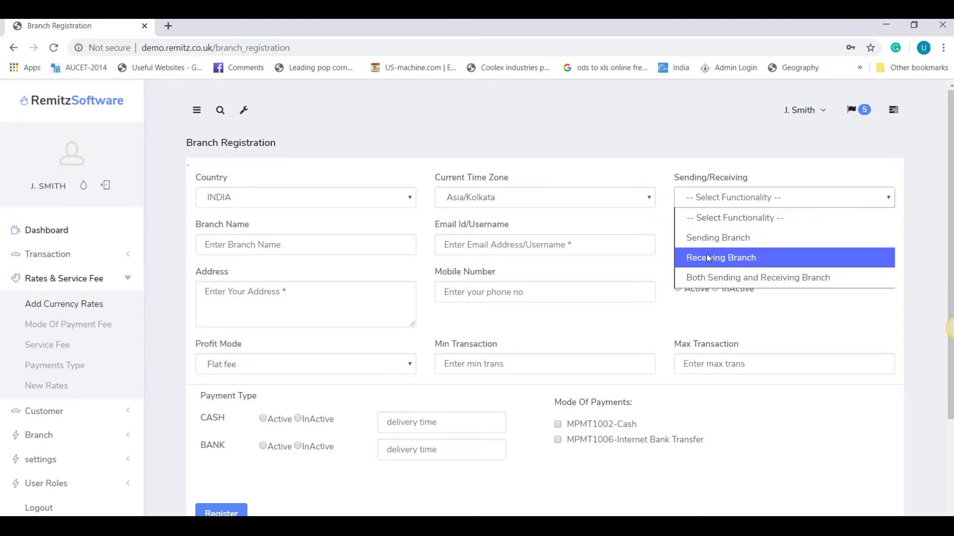
pyautogui.click(706, 255)
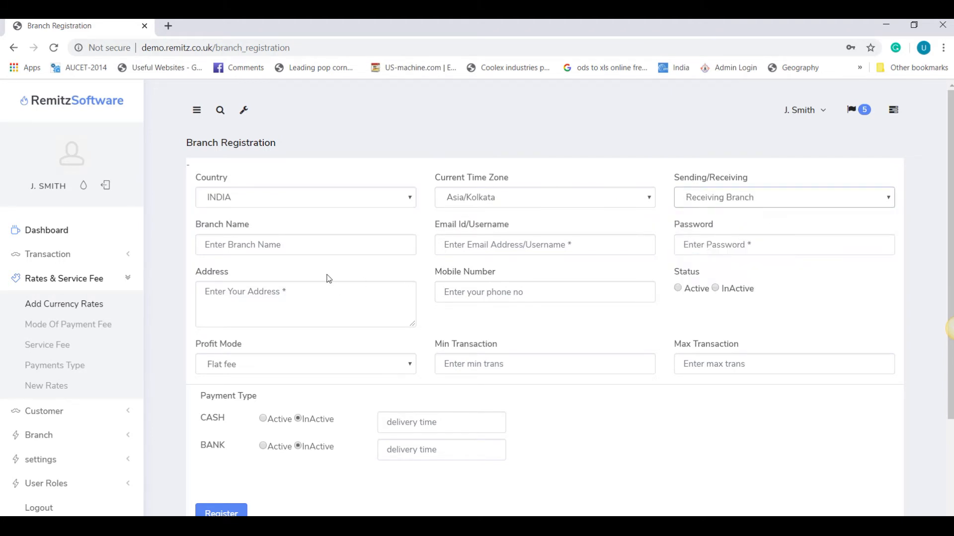
# Step: Name the branch INDIA, with its login e-mail, password, address INDIA and mobile number
pyautogui.click(292, 245)
pyautogui.write('INDIA')
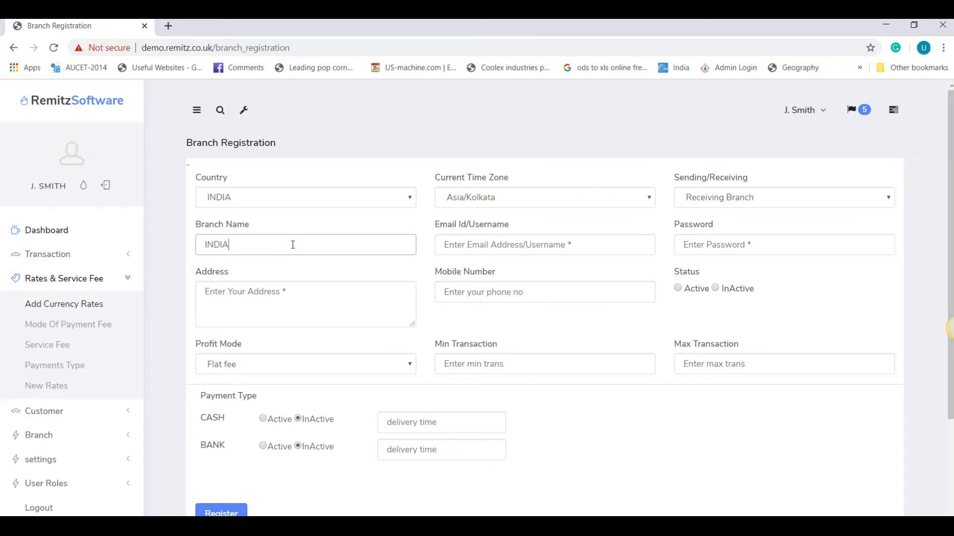
pyautogui.press('Tab')
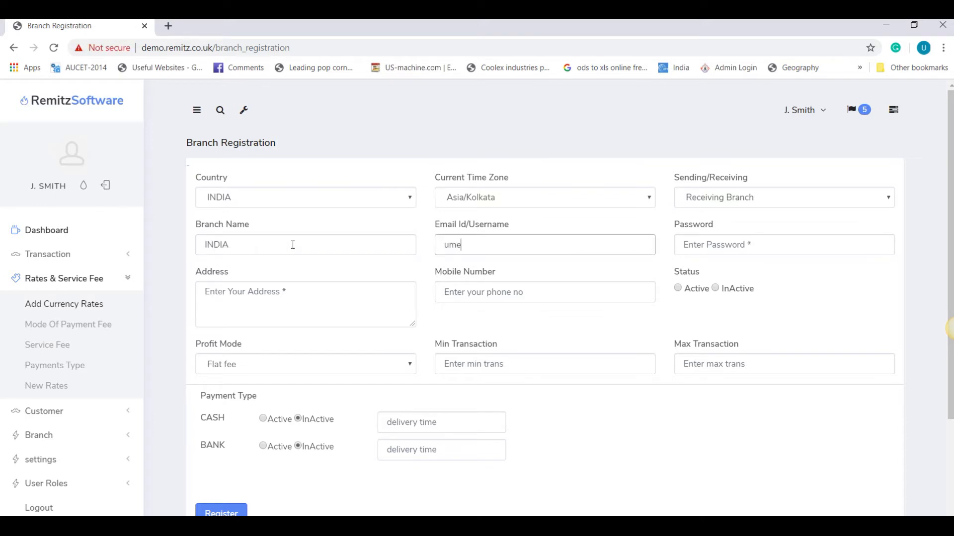
pyautogui.press('Tab')
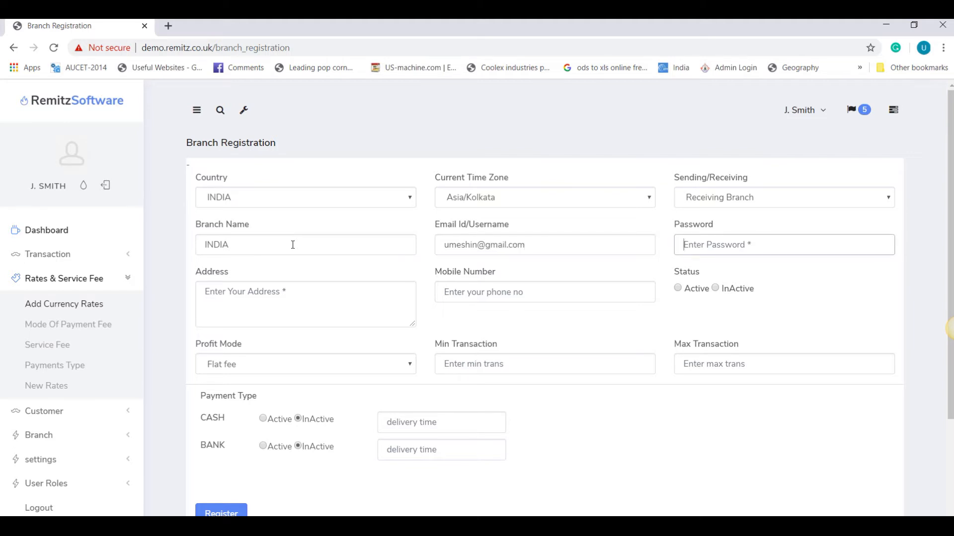
pyautogui.write('123')
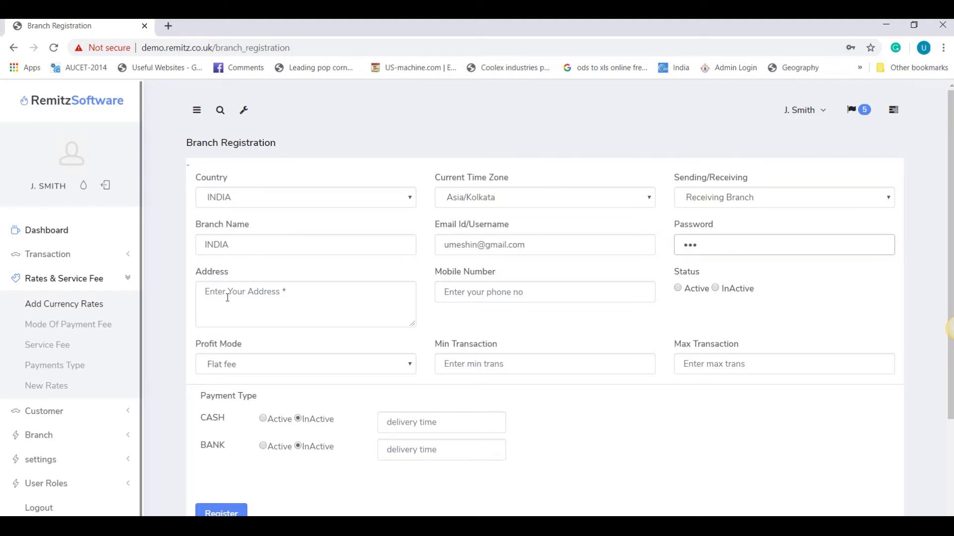
pyautogui.click(251, 297)
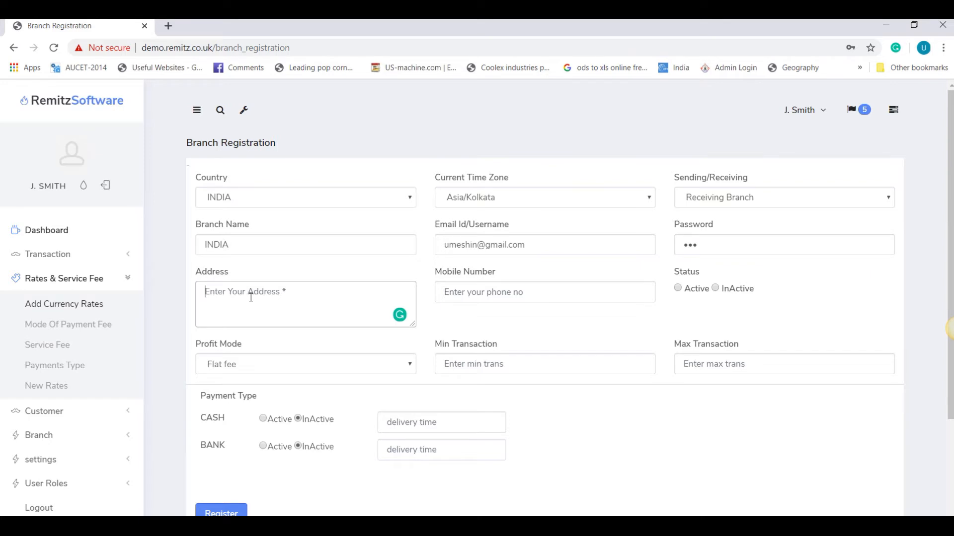
pyautogui.write('INDIA')
pyautogui.press('Tab')
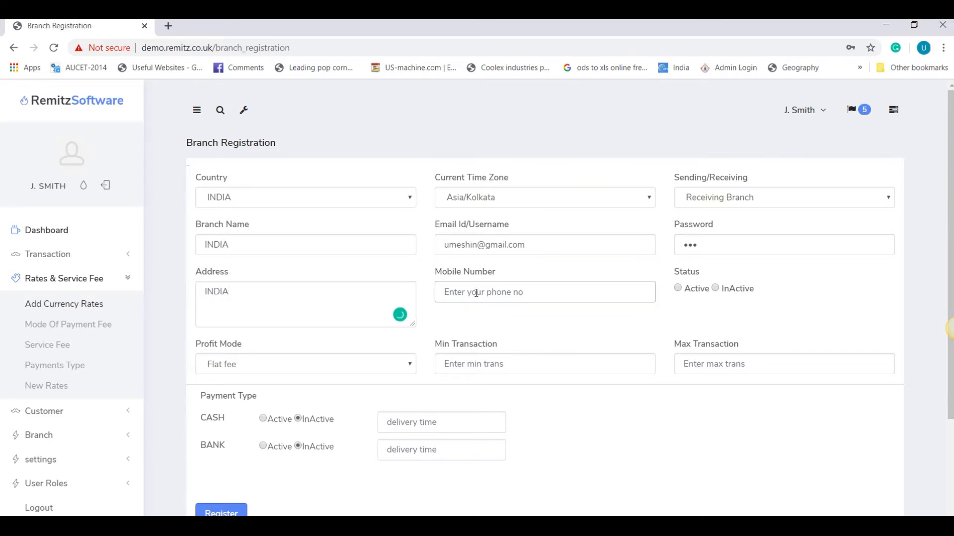
pyautogui.write('4234234')
# Step: Set status Active, profit mode Flat fee and transaction limits 10 to 10000000
pyautogui.click(677, 289)
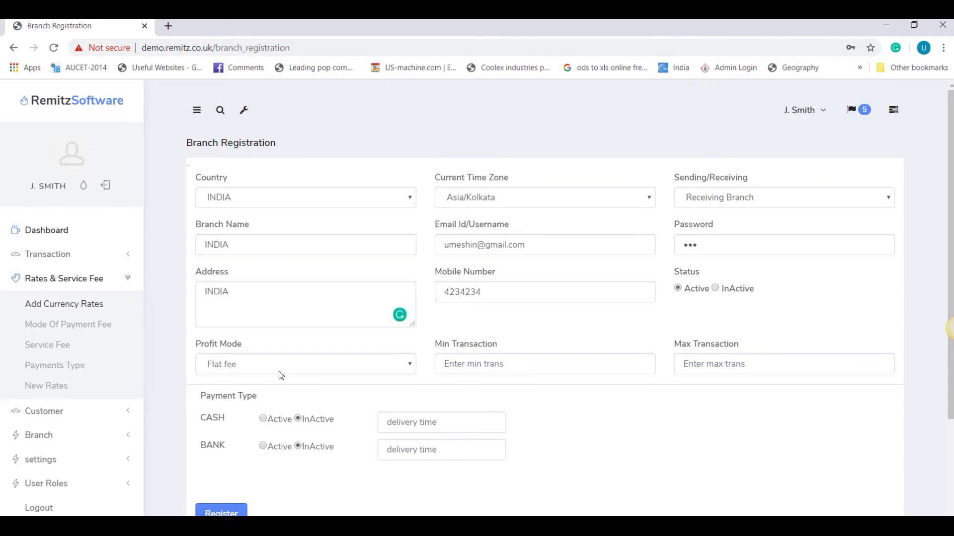
pyautogui.click(286, 368)
pyautogui.click(579, 362)
pyautogui.click(571, 362)
pyautogui.write('100')
pyautogui.press('BackSpace')
pyautogui.press('Tab')
pyautogui.write('10000000')
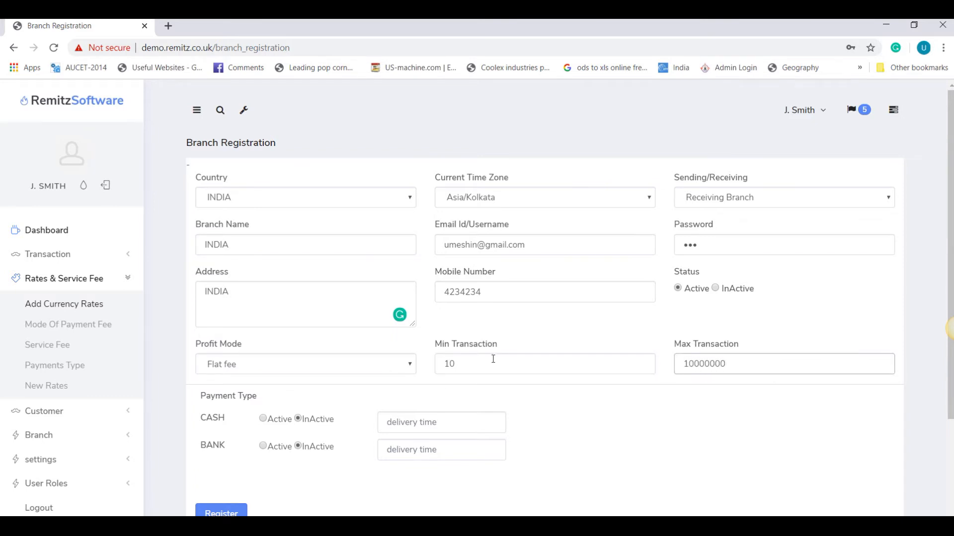
# Step: Activate CASH with 2 Days and BANK with Instant delivery, then register the INDIA branch
pyautogui.click(264, 420)
pyautogui.click(262, 446)
pyautogui.click(405, 417)
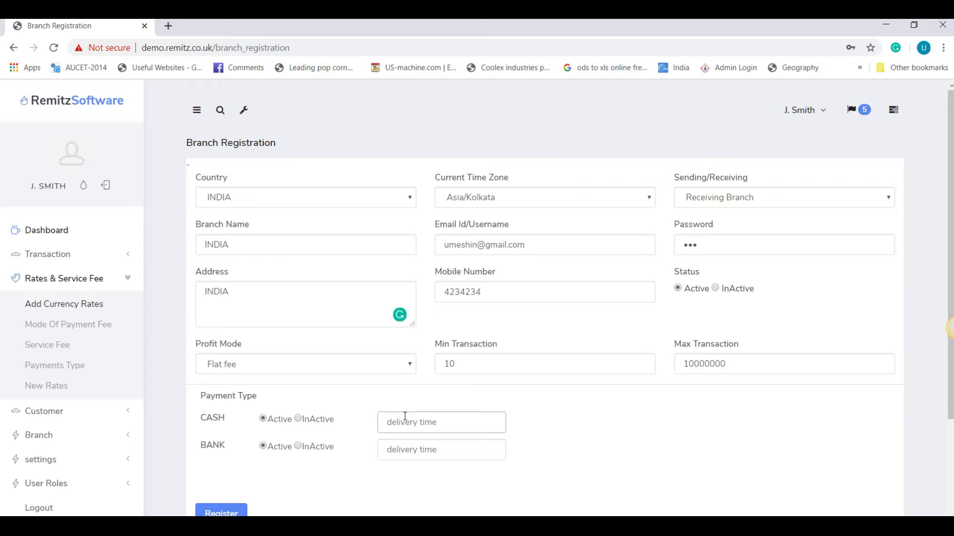
pyautogui.write('2')
pyautogui.write(' Days')
pyautogui.write('Instant')
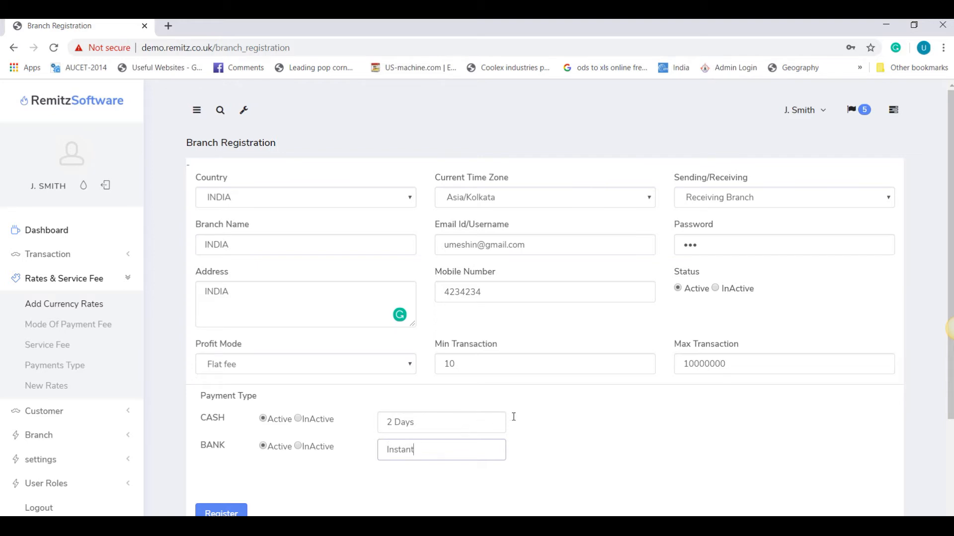
pyautogui.scroll(-3, 514, 417)
pyautogui.click(221, 377)
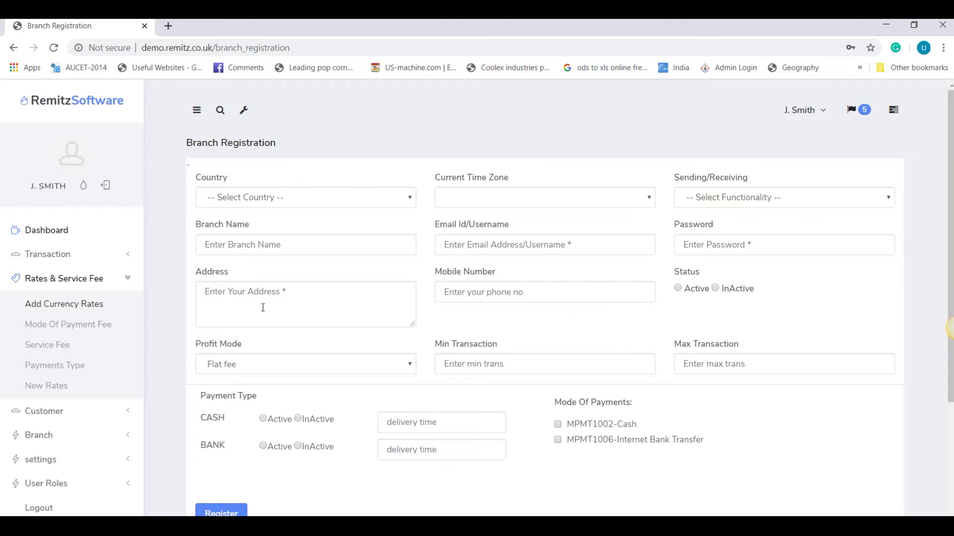
# Step: Start a new branch for BANGLADESH as a Receiving Branch in Asia/Dhaka
pyautogui.click(46, 435)
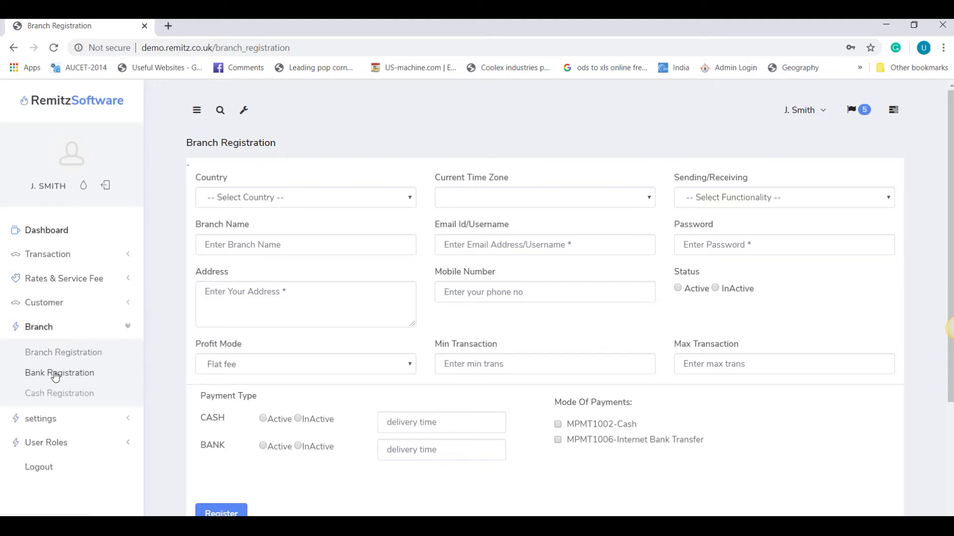
pyautogui.click(65, 357)
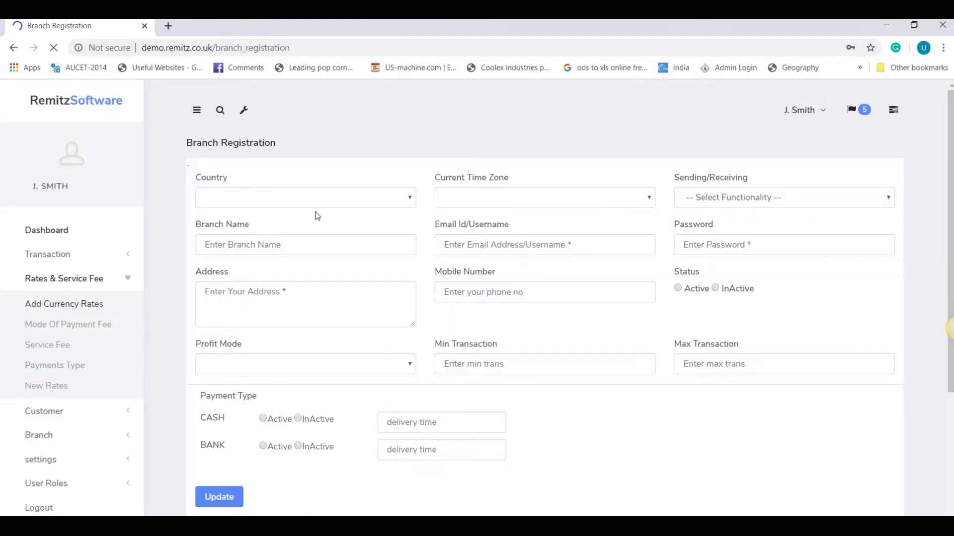
pyautogui.click(351, 201)
pyautogui.click(257, 278)
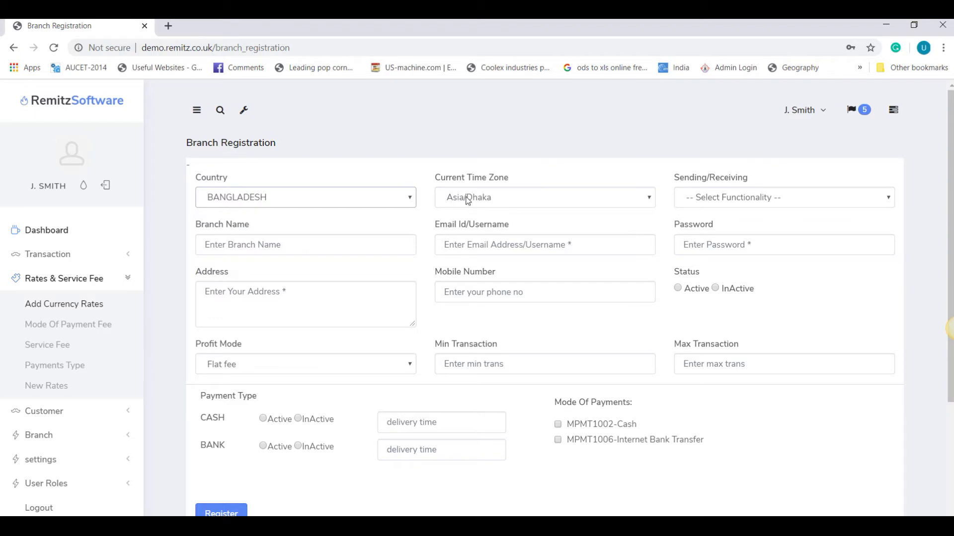
pyautogui.click(546, 204)
pyautogui.click(547, 204)
pyautogui.click(713, 205)
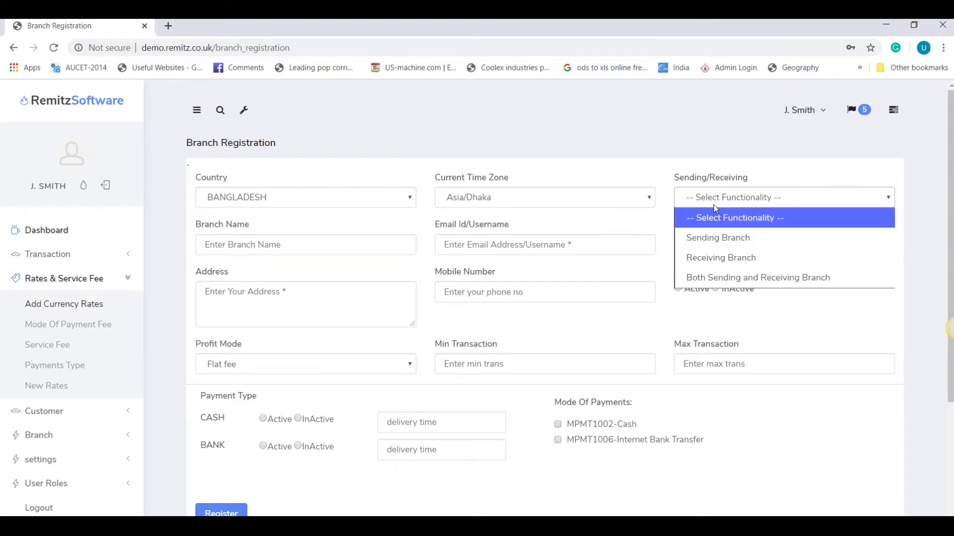
pyautogui.click(702, 256)
# Step: Name the branch BANGLADESH, with its login e-mail, password, address Bangladesh and mobile number
pyautogui.click(300, 253)
pyautogui.write('BANGLADESH')
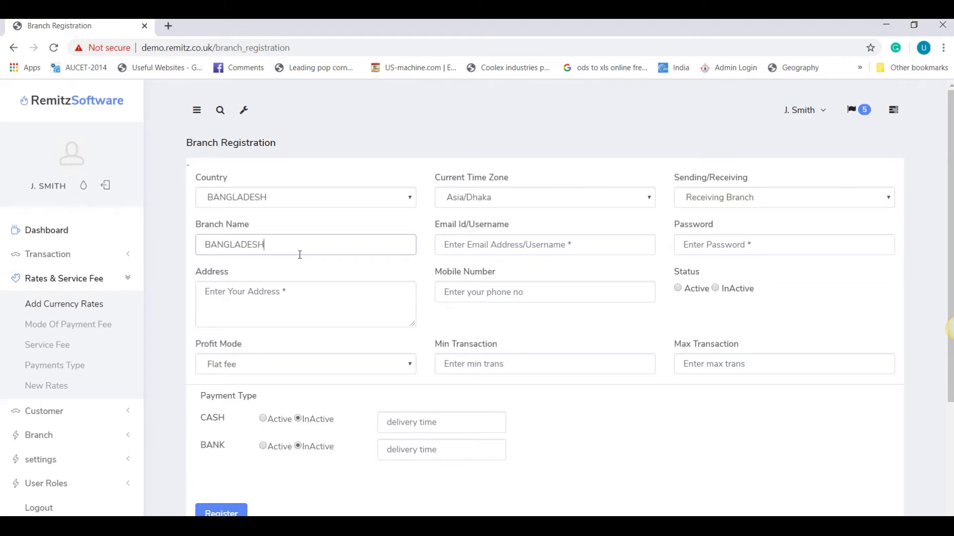
pyautogui.press('Tab')
pyautogui.press('Tab')
pyautogui.write('123')
pyautogui.press('Tab')
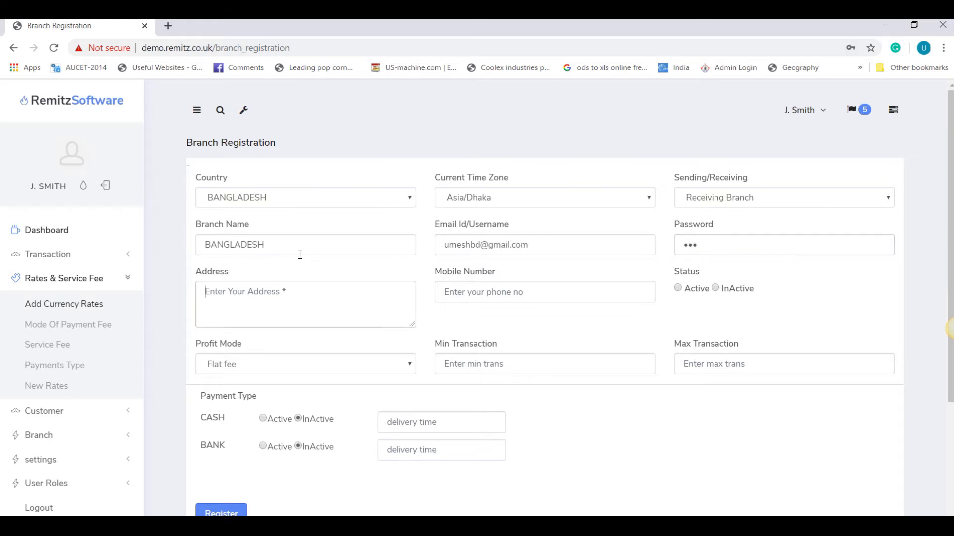
pyautogui.write('Ban')
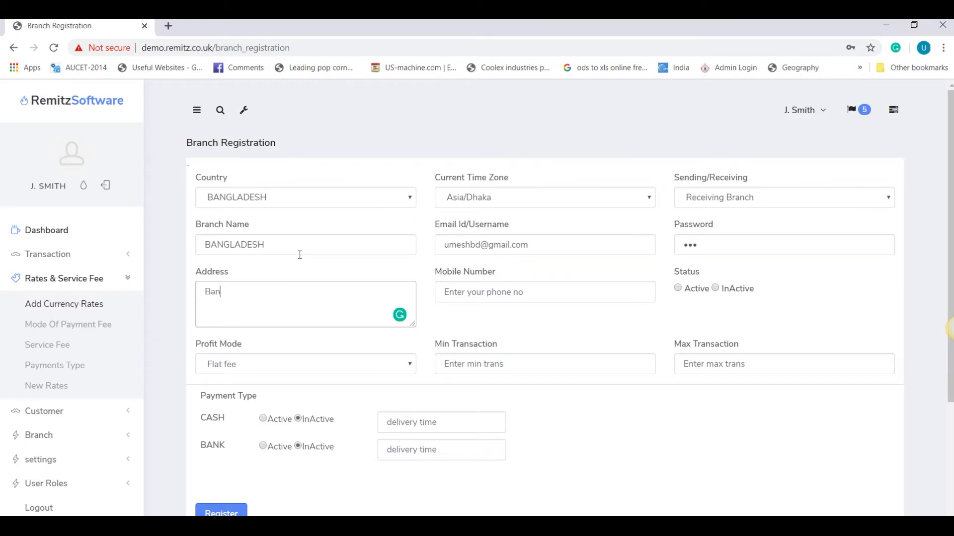
pyautogui.write('gladesh')
pyautogui.press('Tab')
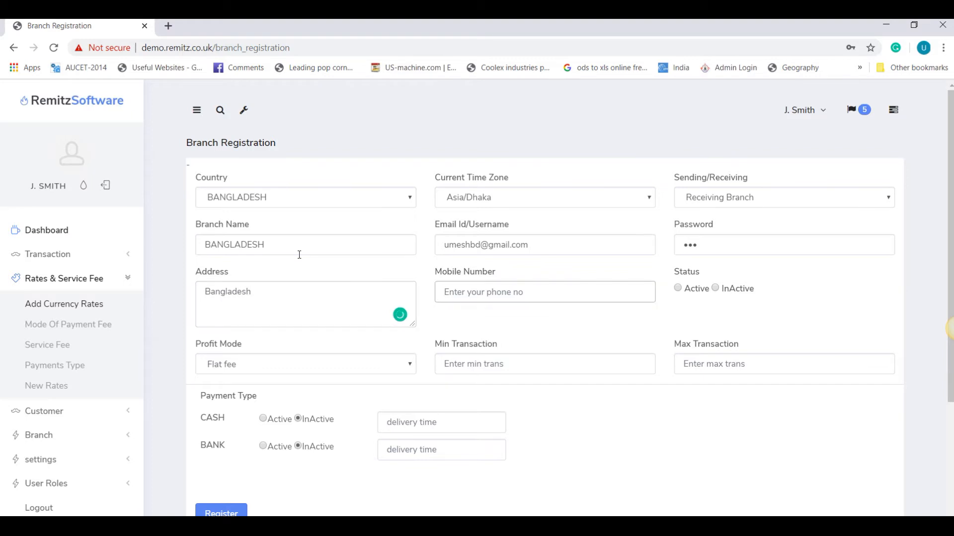
pyautogui.write('868787878')
# Step: Set status Active and transaction limits 10 to 1000000
pyautogui.click(682, 301)
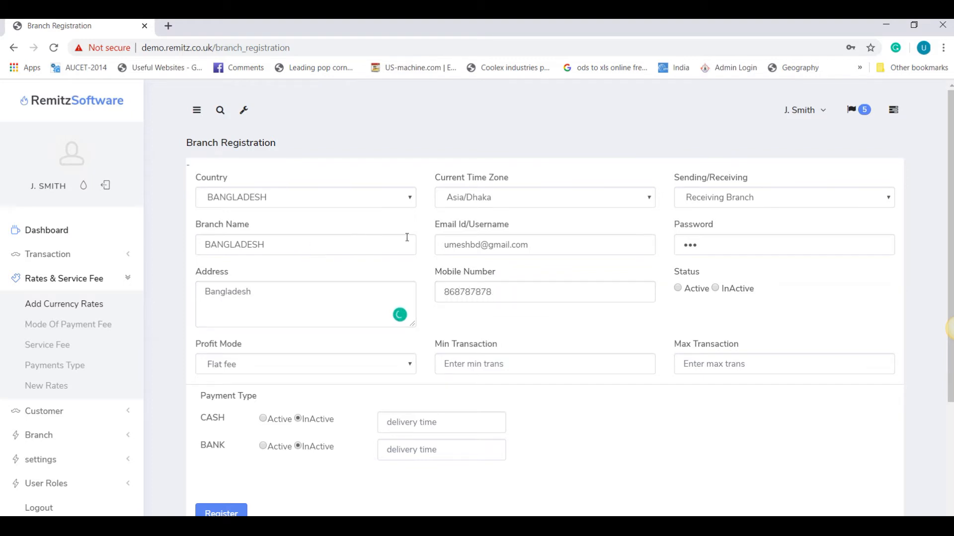
pyautogui.click(678, 289)
pyautogui.click(467, 370)
pyautogui.write('10')
pyautogui.press('Tab')
pyautogui.write('1000000')
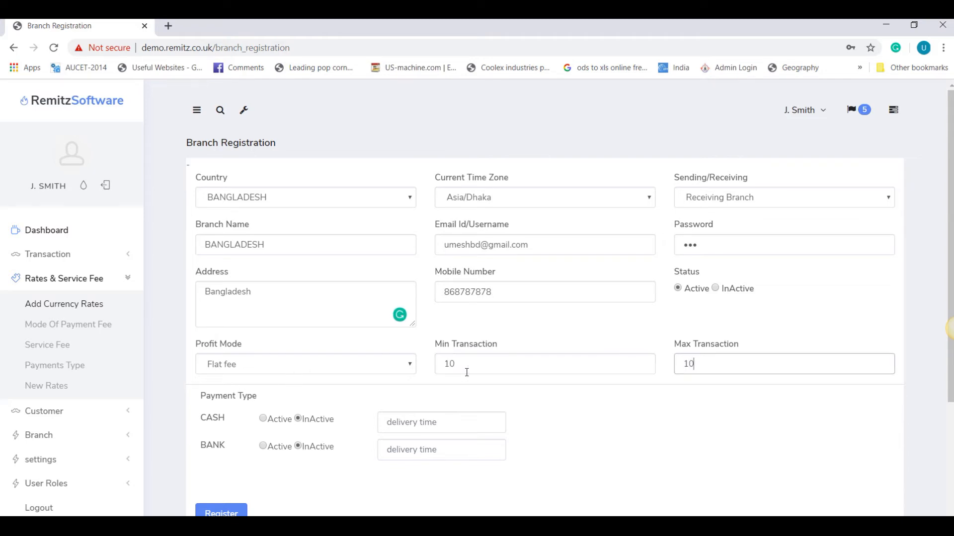
# Step: Activate CASH with 3 Days delivery and BANK with INstant delivery
pyautogui.click(262, 420)
pyautogui.click(412, 420)
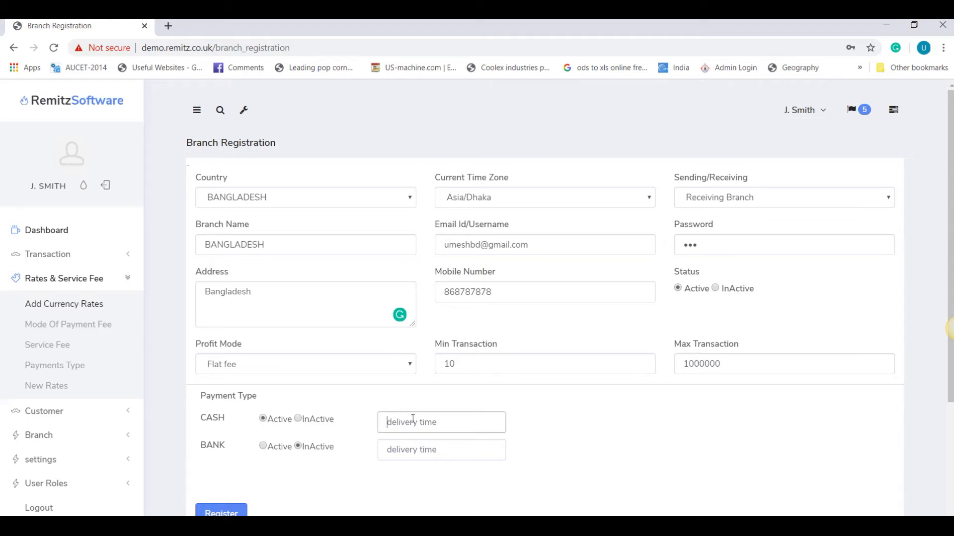
pyautogui.write('3Das')
pyautogui.press('BackSpace')
pyautogui.write('ys')
pyautogui.click(391, 422)
pyautogui.click(397, 450)
pyautogui.write('INstant')
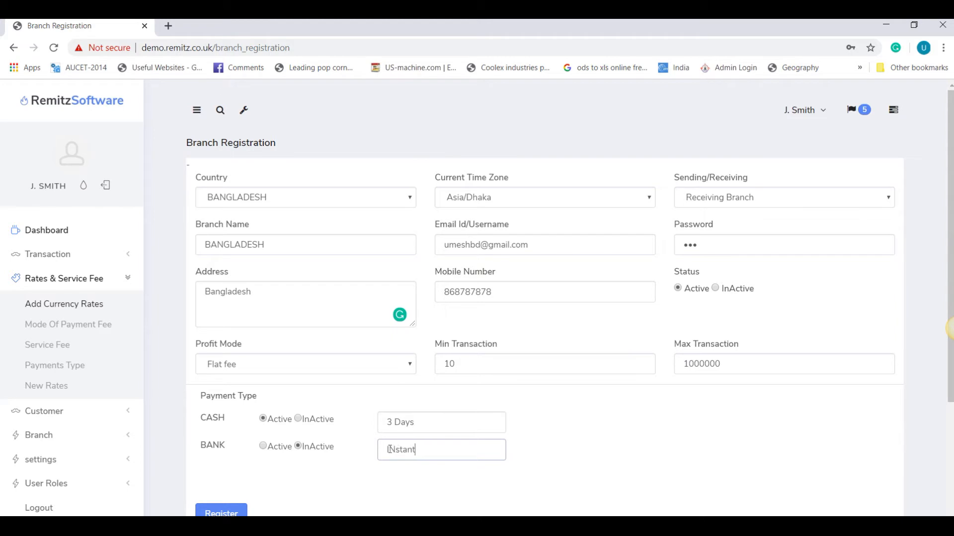
pyautogui.click(262, 446)
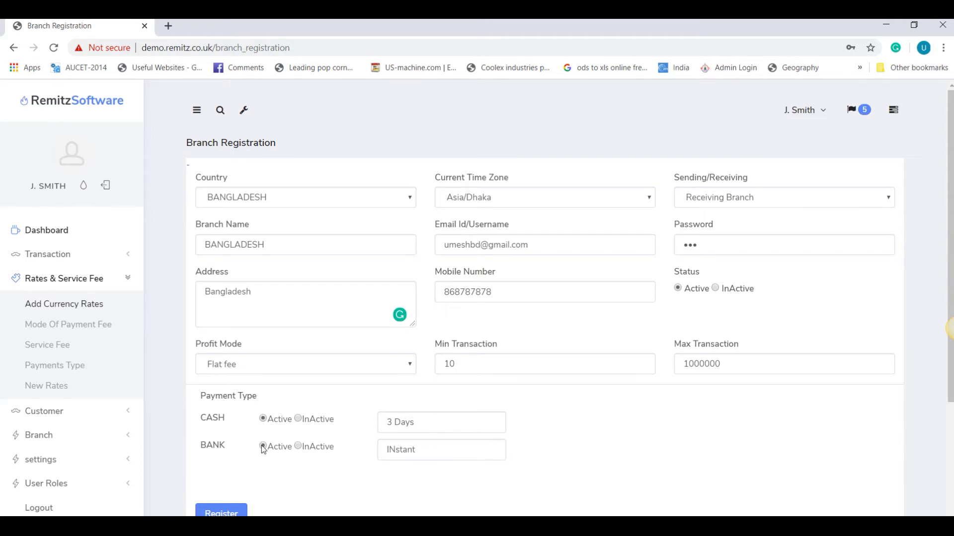
pyautogui.scroll(-3, 319, 396)
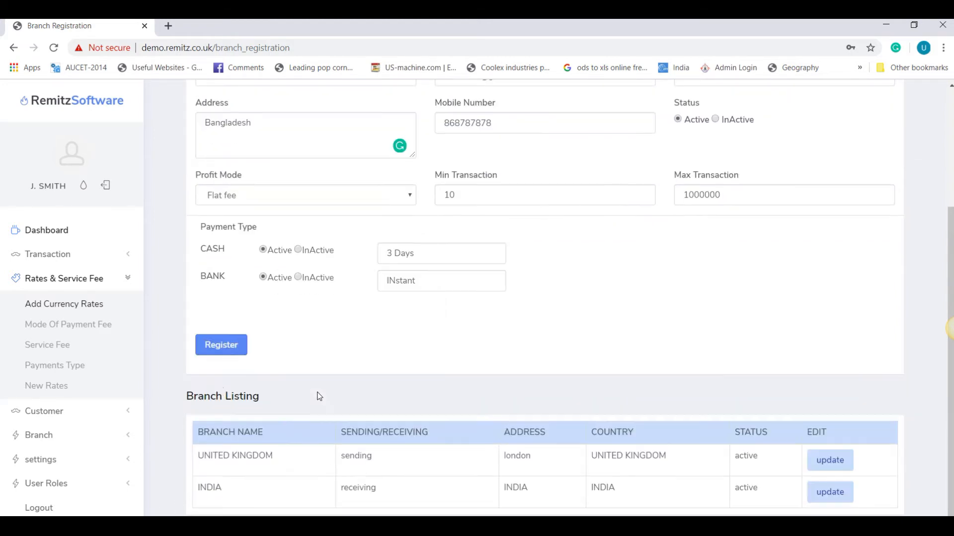
# Step: Register BANGLADESH and confirm it is listed alongside UNITED KINGDOM and INDIA
pyautogui.click(230, 346)
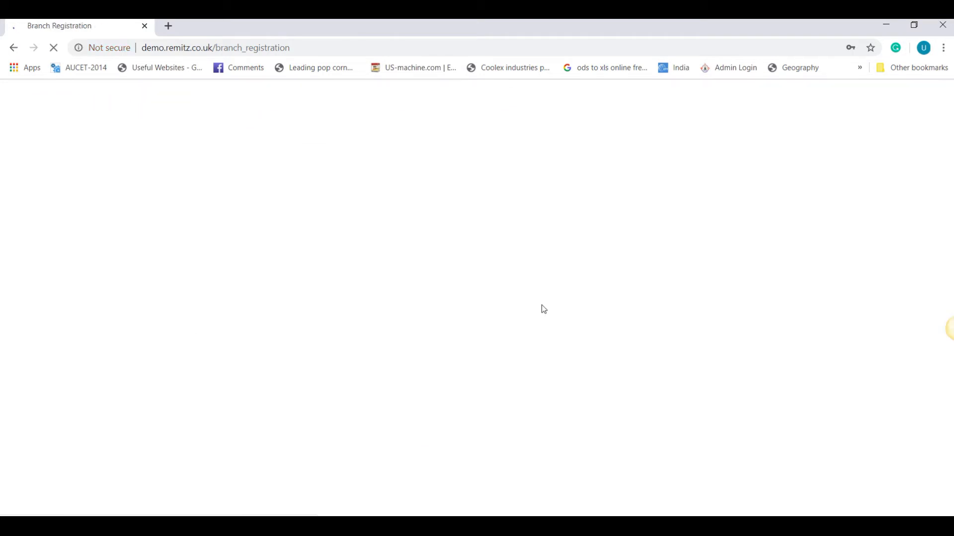
pyautogui.scroll(-4, 565, 280)
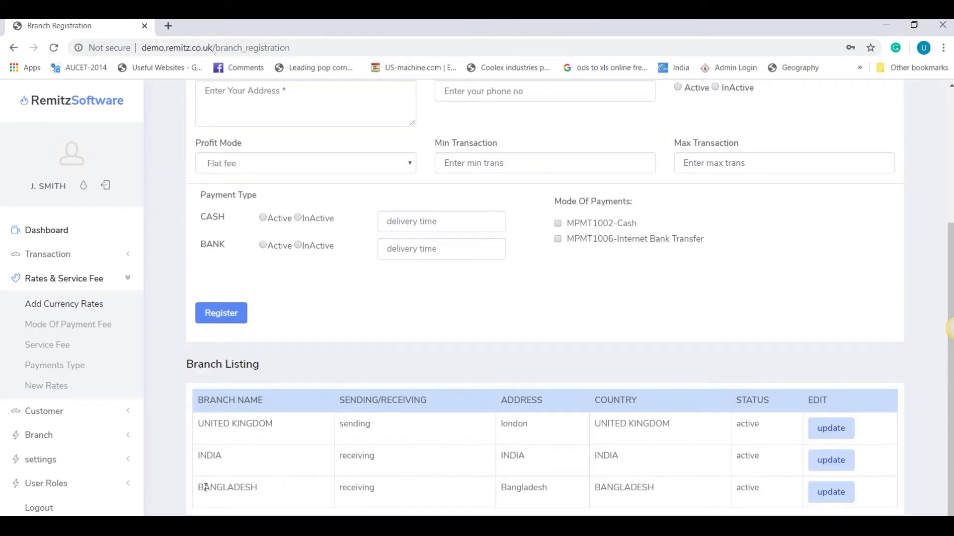
pyautogui.moveTo(208, 488); pyautogui.dragTo(261, 491)
pyautogui.moveTo(206, 456); pyautogui.dragTo(254, 455)
pyautogui.moveTo(219, 424); pyautogui.dragTo(287, 429)
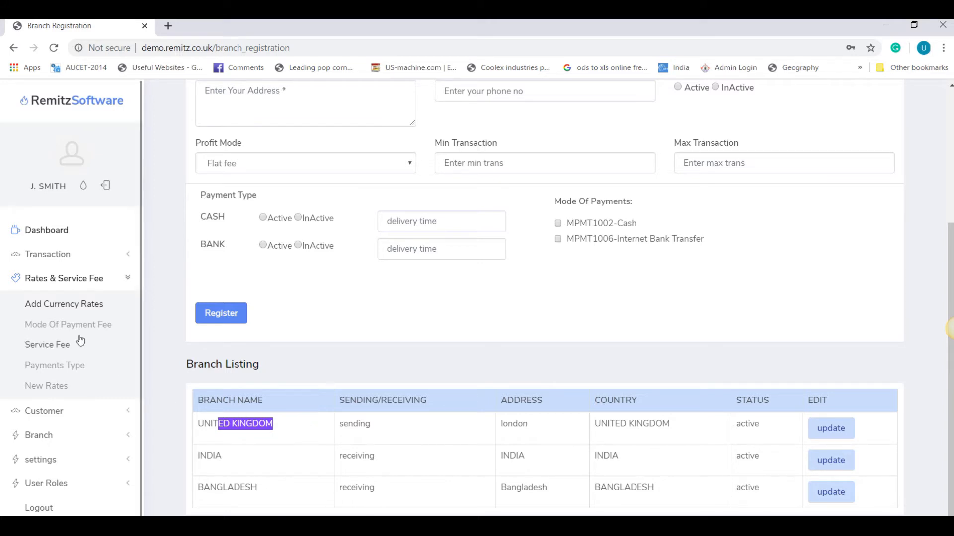
pyautogui.click(62, 309)
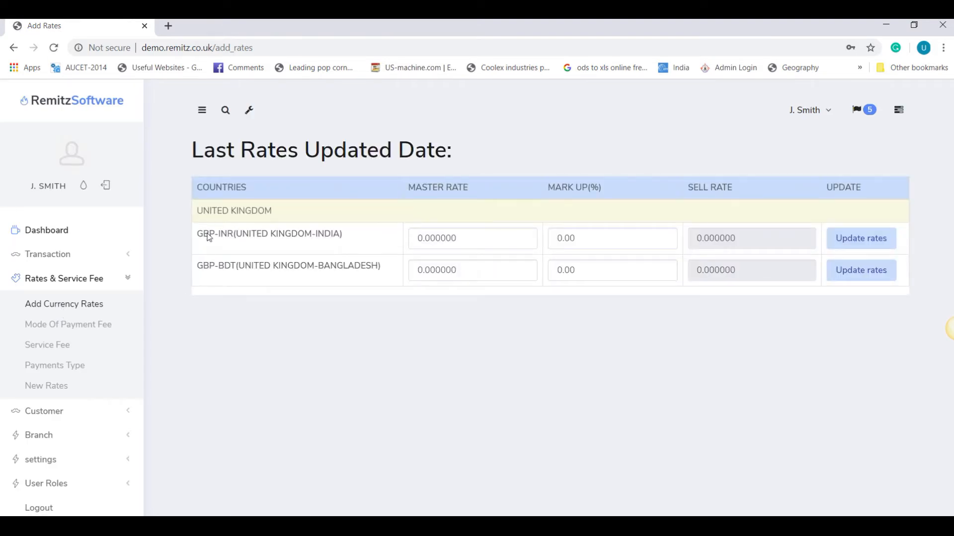
# Step: Review the GBP-INR and GBP-BDT rate rows, then open Branch > Branch Registration
pyautogui.moveTo(243, 232); pyautogui.dragTo(337, 234)
pyautogui.moveTo(280, 268); pyautogui.dragTo(383, 271)
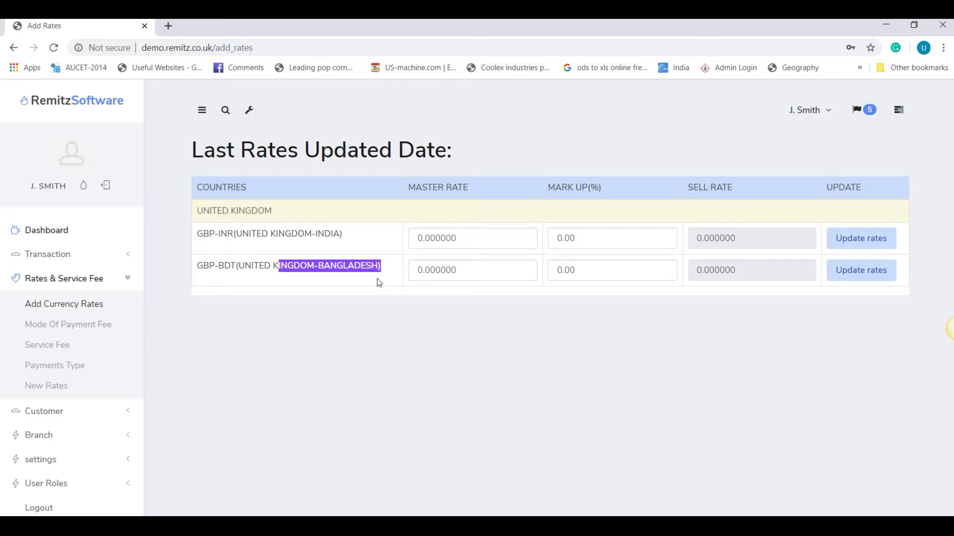
pyautogui.click(46, 435)
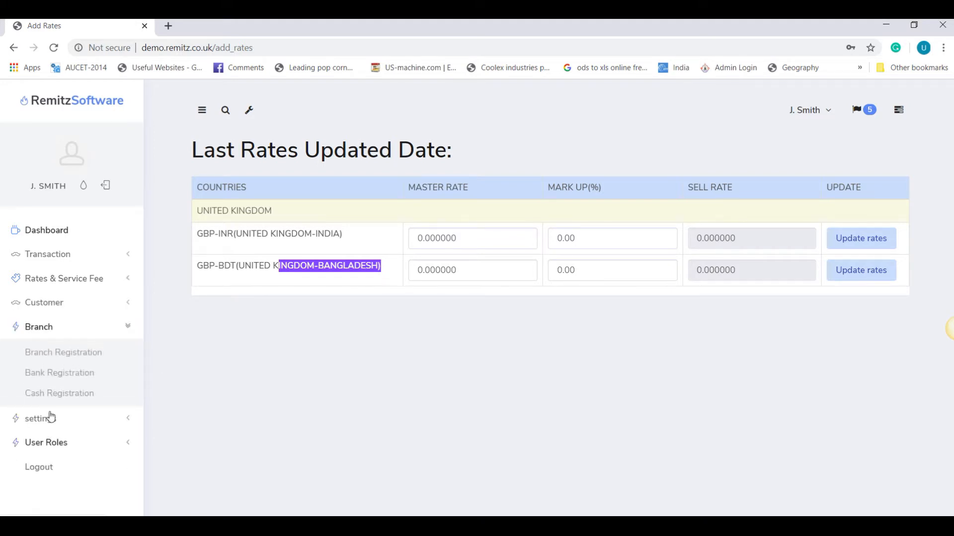
pyautogui.click(68, 355)
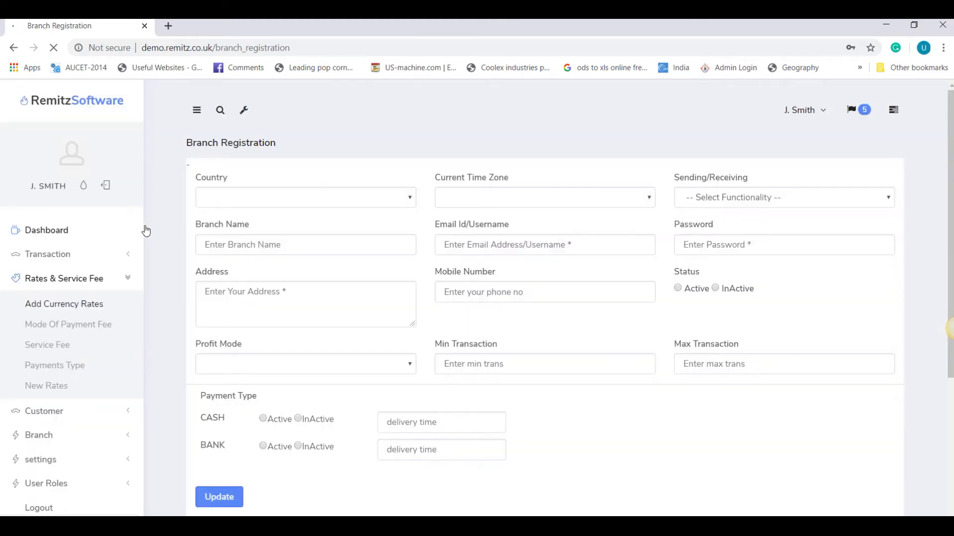
# Step: Set country UNITED STATES, time zone America/New_York, and make it both sending and receiving
pyautogui.click(298, 194)
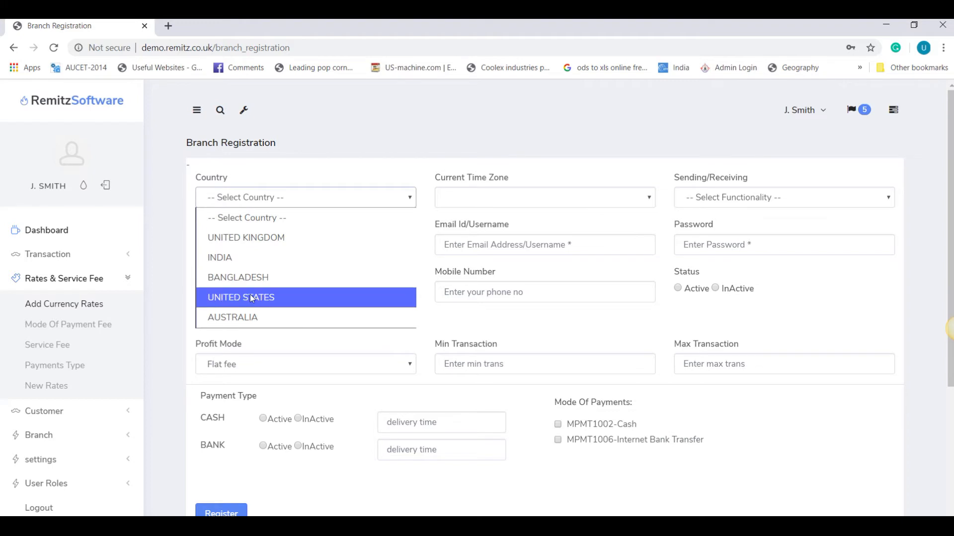
pyautogui.click(252, 298)
pyautogui.click(557, 194)
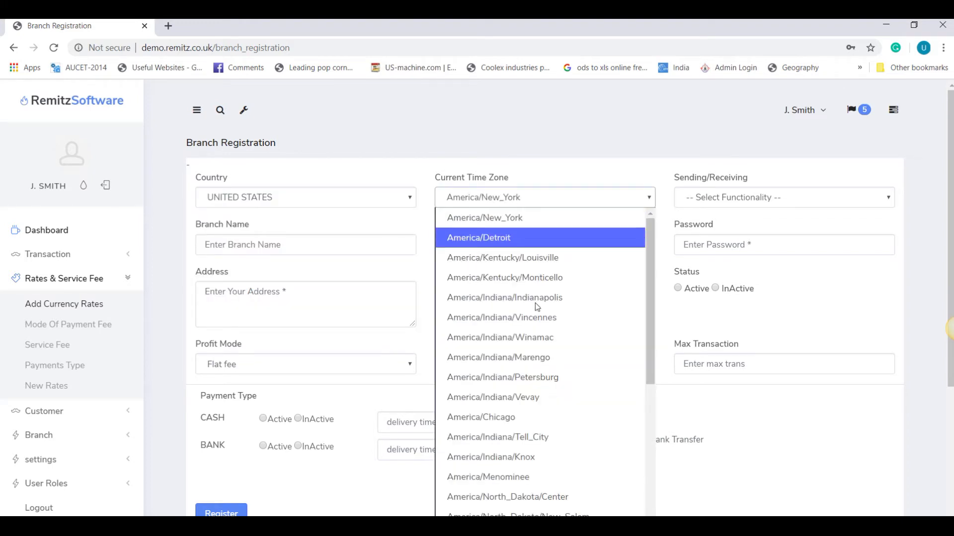
pyautogui.click(511, 219)
pyautogui.click(743, 199)
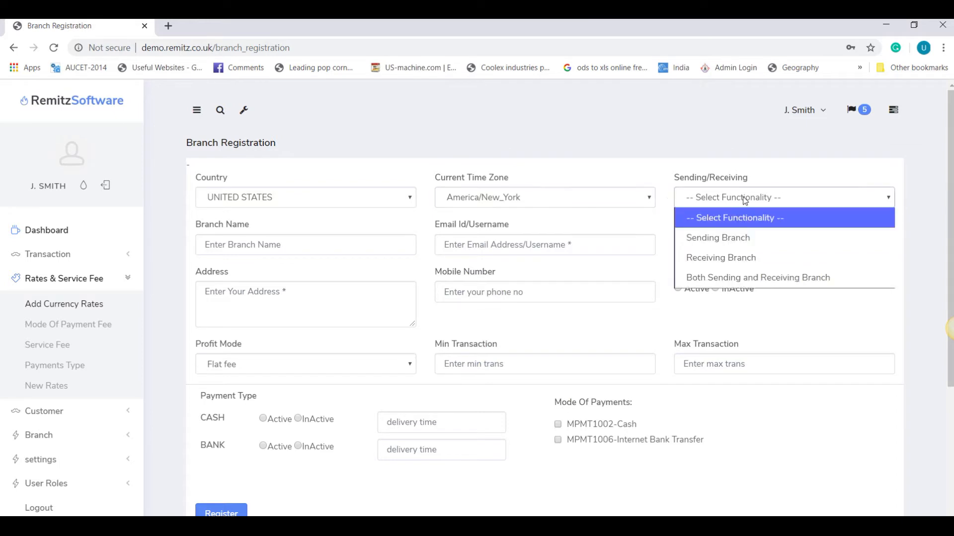
pyautogui.click(725, 276)
# Step: Enter branch name, login e-mail, password, address UNITED STATES and mobile number; set status Active
pyautogui.click(267, 244)
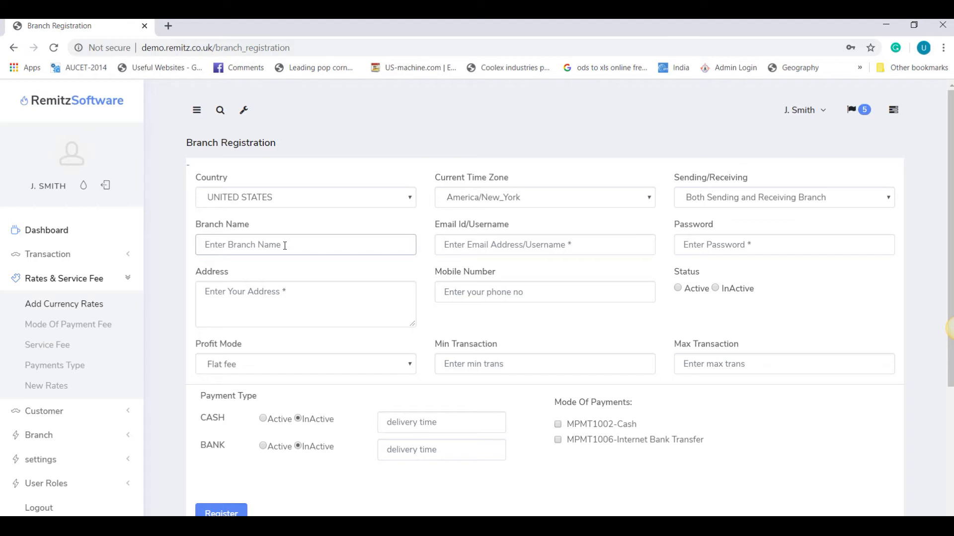
pyautogui.write('UNITED S')
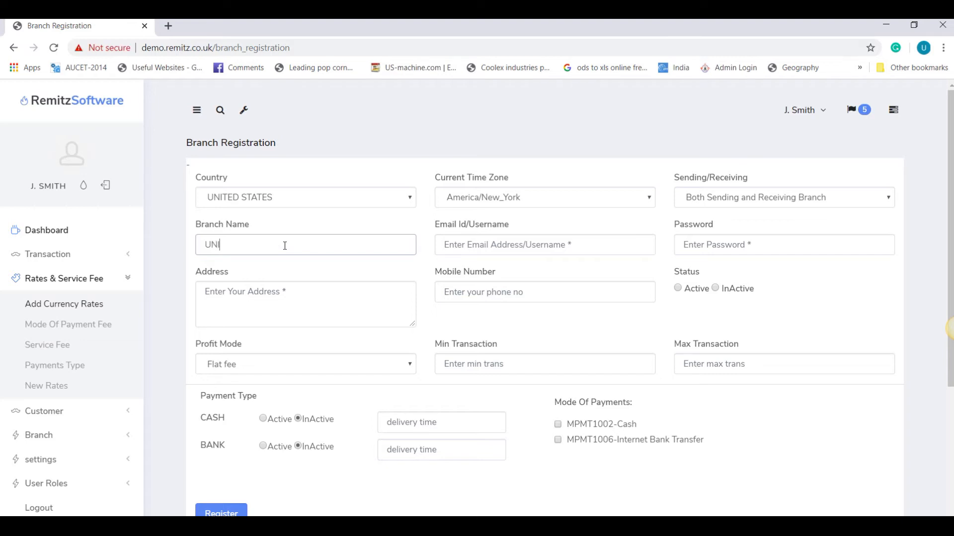
pyautogui.write('ES')
pyautogui.press('Tab')
pyautogui.write('123')
pyautogui.click(346, 297)
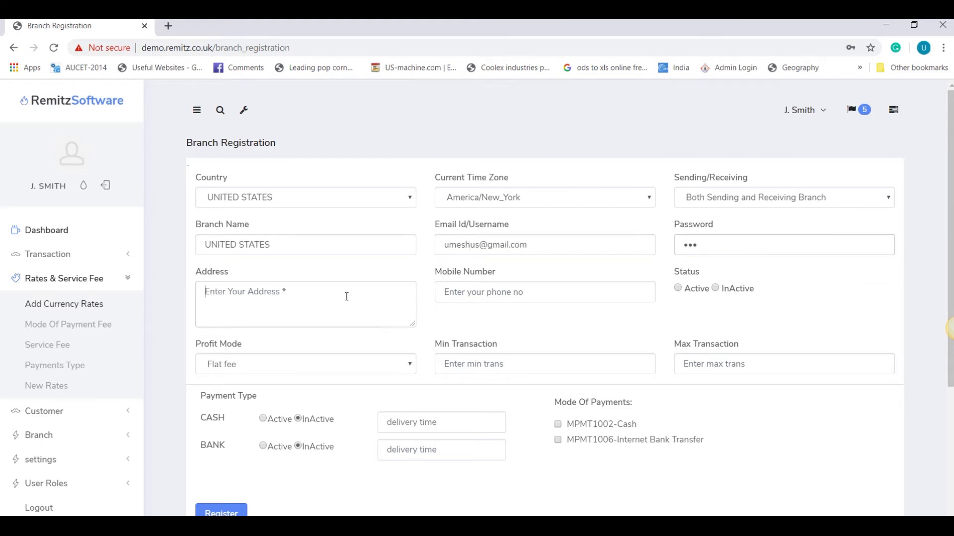
pyautogui.write('U')
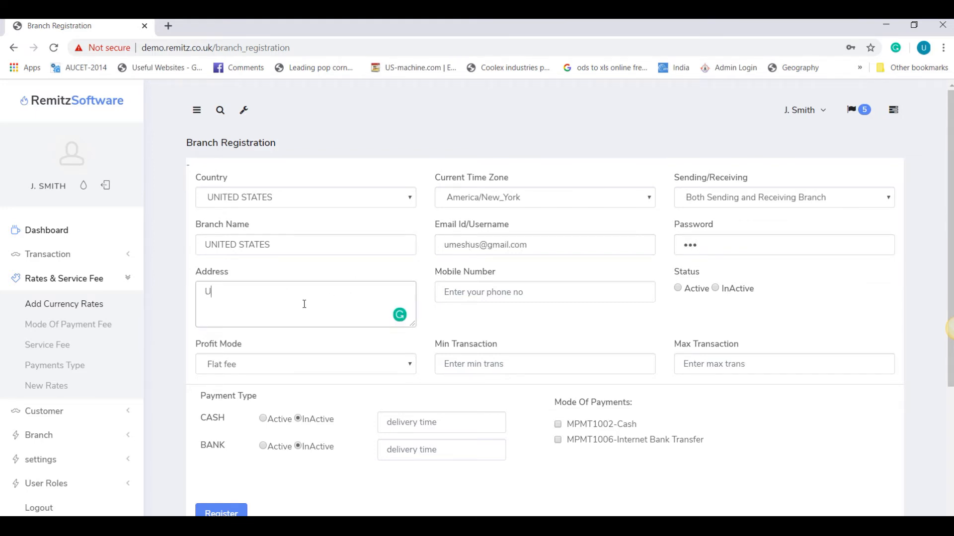
pyautogui.write('NITEd STATES')
pyautogui.moveTo(230, 293); pyautogui.dragTo(237, 293)
pyautogui.write('D')
pyautogui.click(493, 292)
pyautogui.write('5435345')
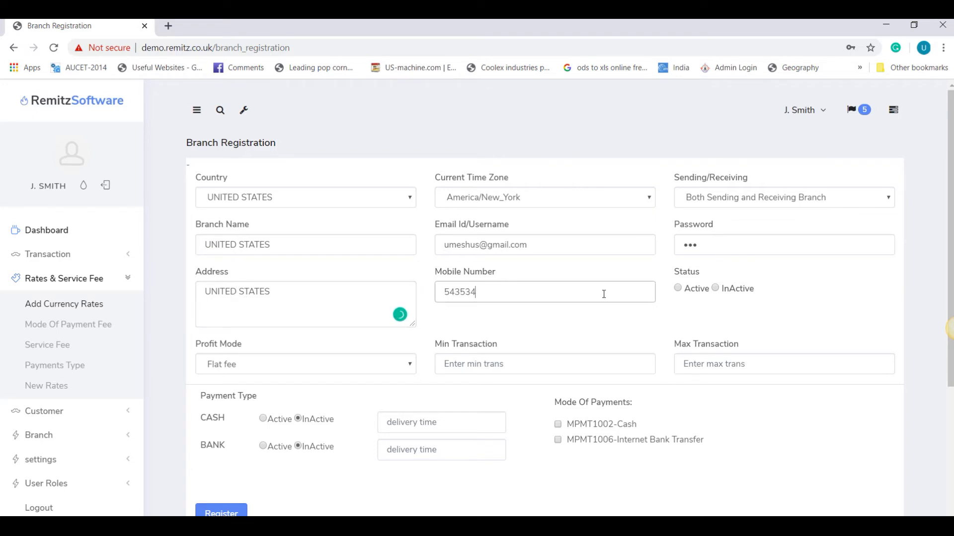
pyautogui.click(677, 288)
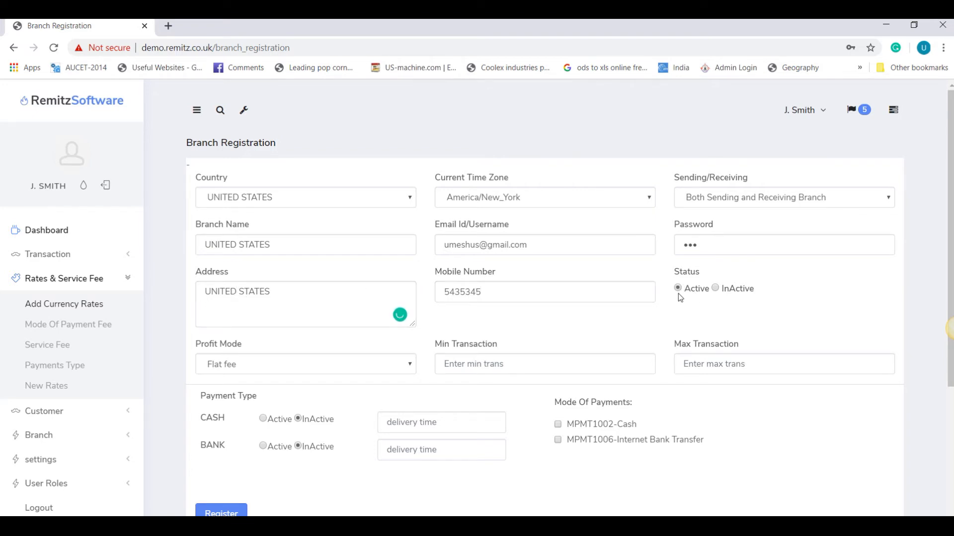
# Step: Set transaction limits to minimum 10 and maximum 10000000
pyautogui.click(517, 365)
pyautogui.write('1')
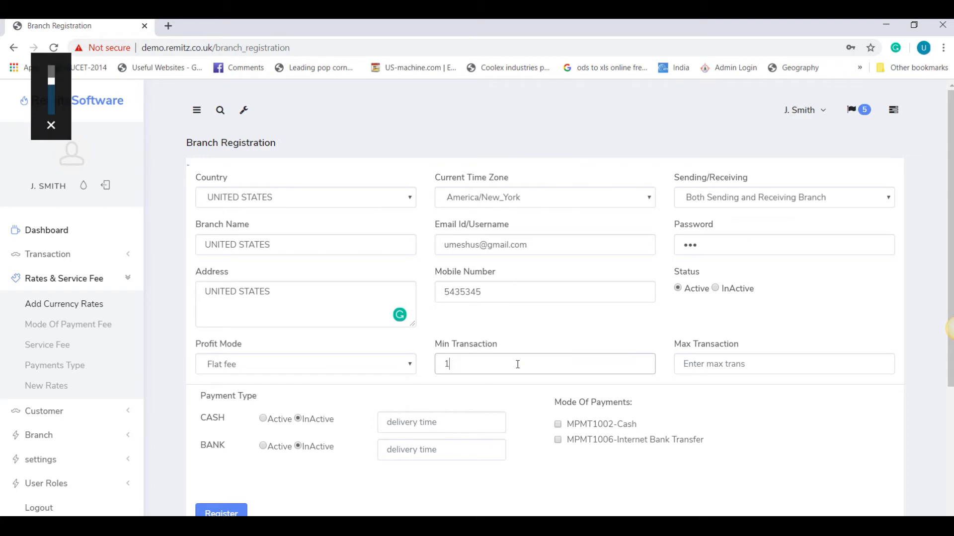
pyautogui.write('10')
pyautogui.press('Tab')
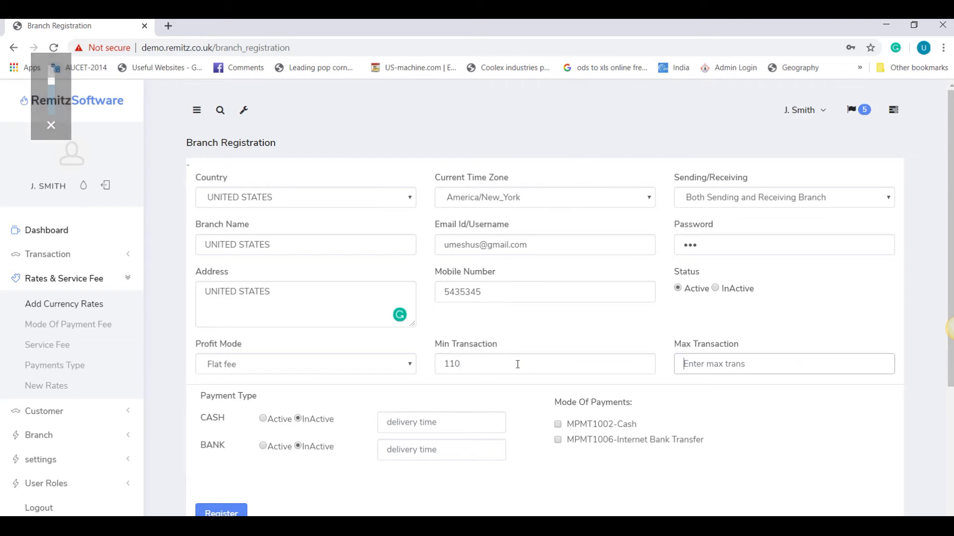
pyautogui.hotkey('shift', 'Tab')
pyautogui.write('10')
pyautogui.press('Tab')
pyautogui.write('10000000')
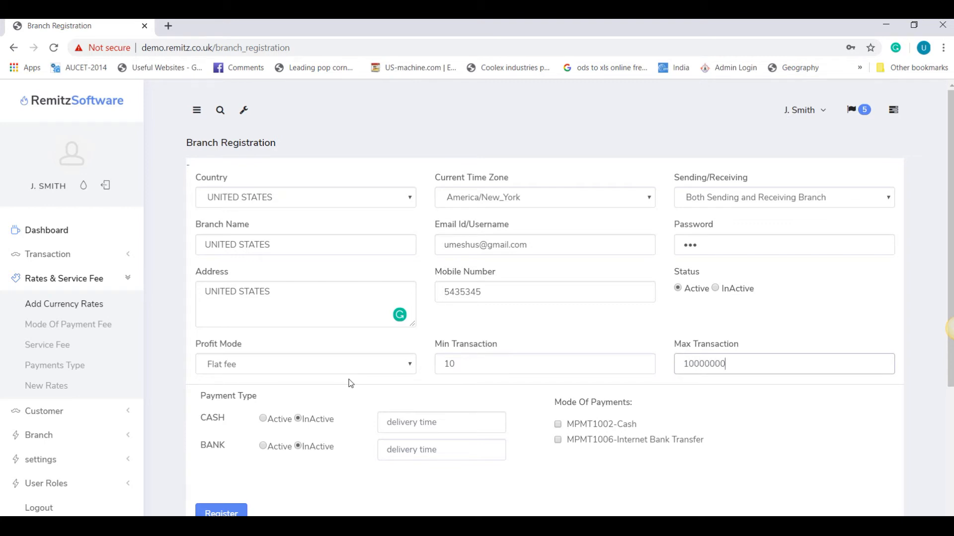
# Step: Activate cash (1 Day) and bank (Instant), enable Internet Bank Transfer, register, then open currency rates
pyautogui.click(263, 419)
pyautogui.click(427, 422)
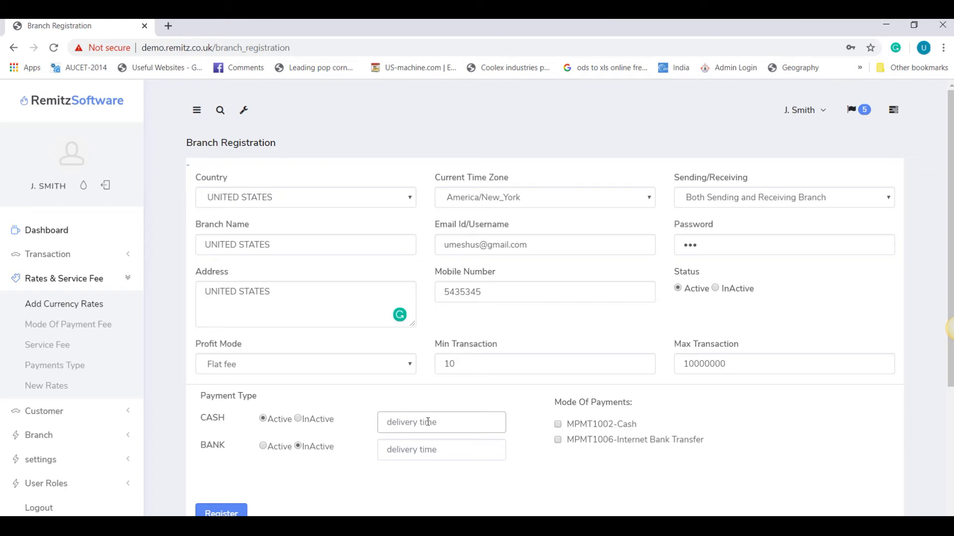
pyautogui.write('1 Day')
pyautogui.click(263, 446)
pyautogui.click(429, 452)
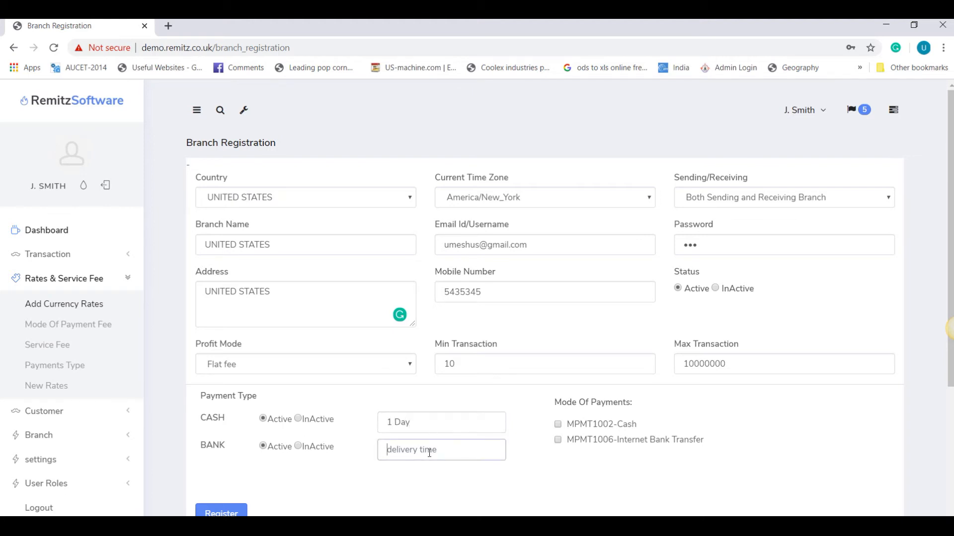
pyautogui.write('Instant')
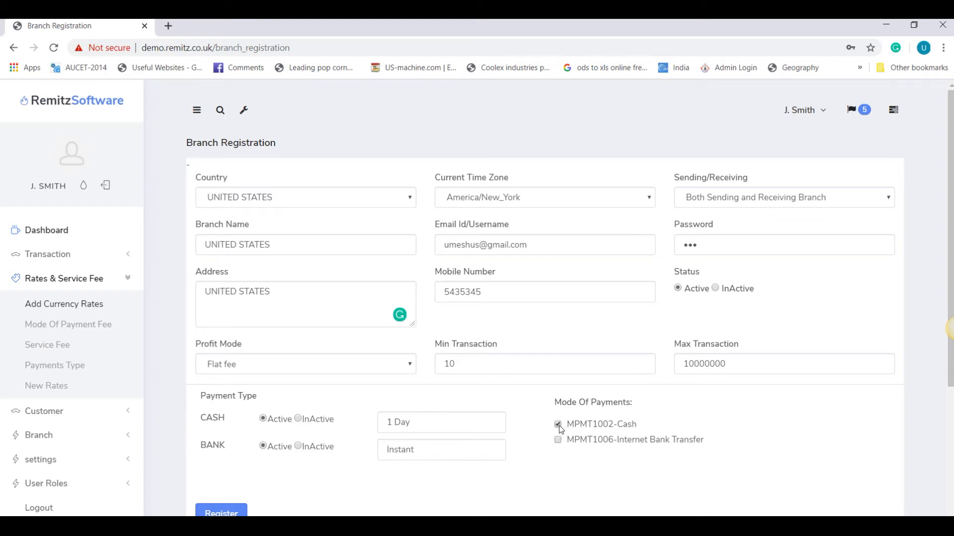
pyautogui.click(557, 440)
pyautogui.click(240, 510)
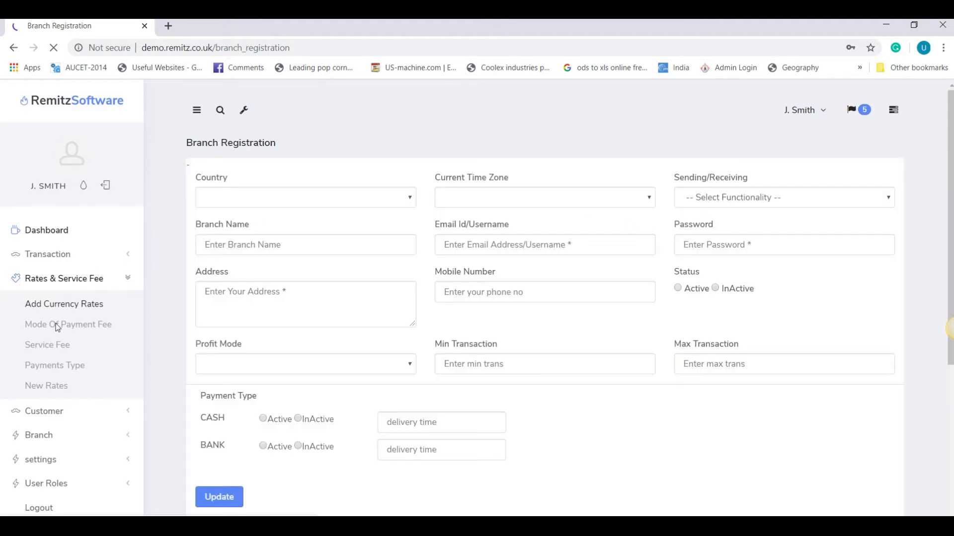
pyautogui.click(71, 309)
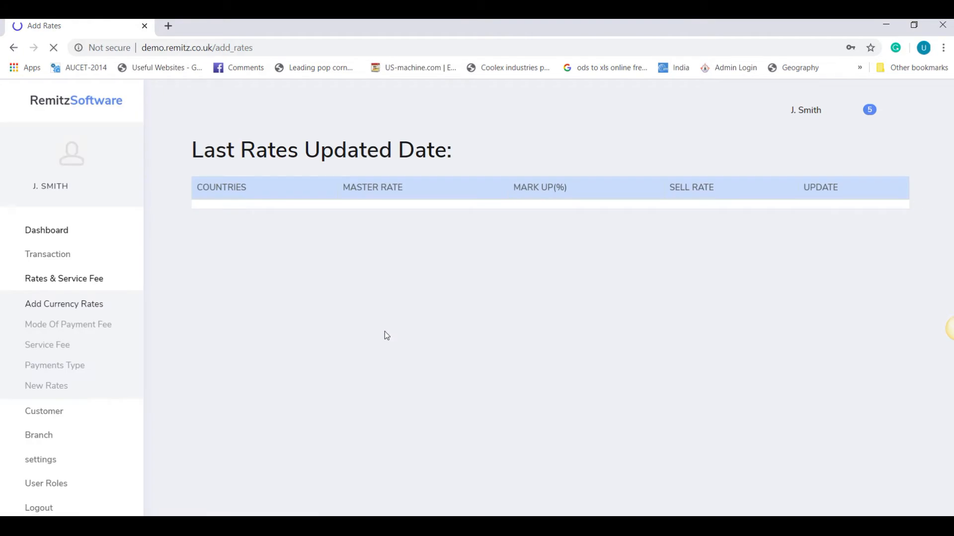
pyautogui.moveTo(203, 233); pyautogui.dragTo(315, 300)
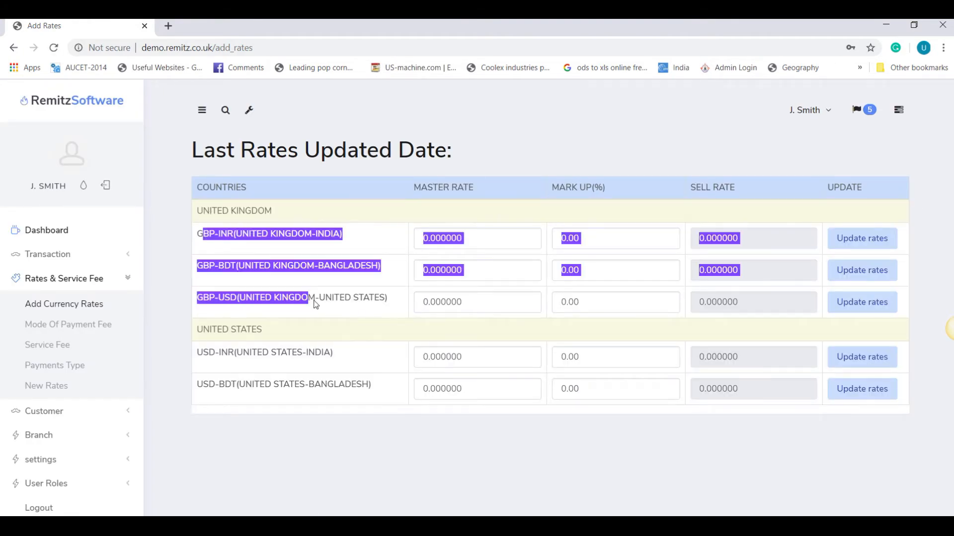
pyautogui.moveTo(205, 331); pyautogui.dragTo(273, 341)
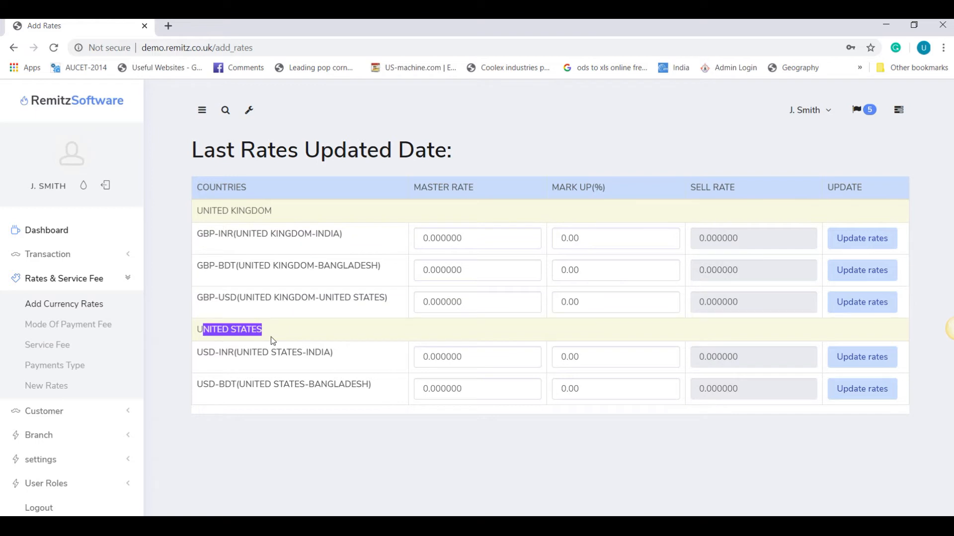
pyautogui.moveTo(199, 354); pyautogui.dragTo(305, 375)
pyautogui.moveTo(240, 388); pyautogui.dragTo(346, 386)
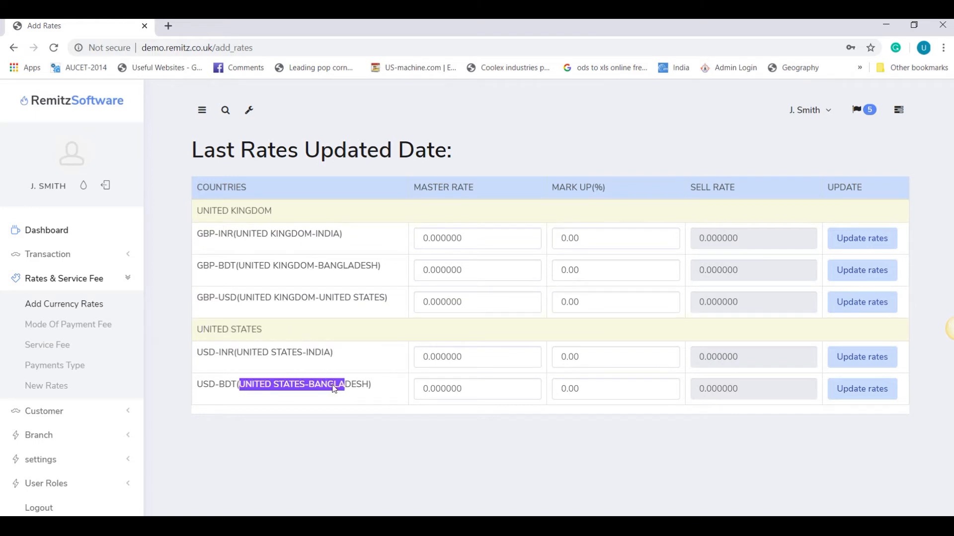
pyautogui.click(46, 435)
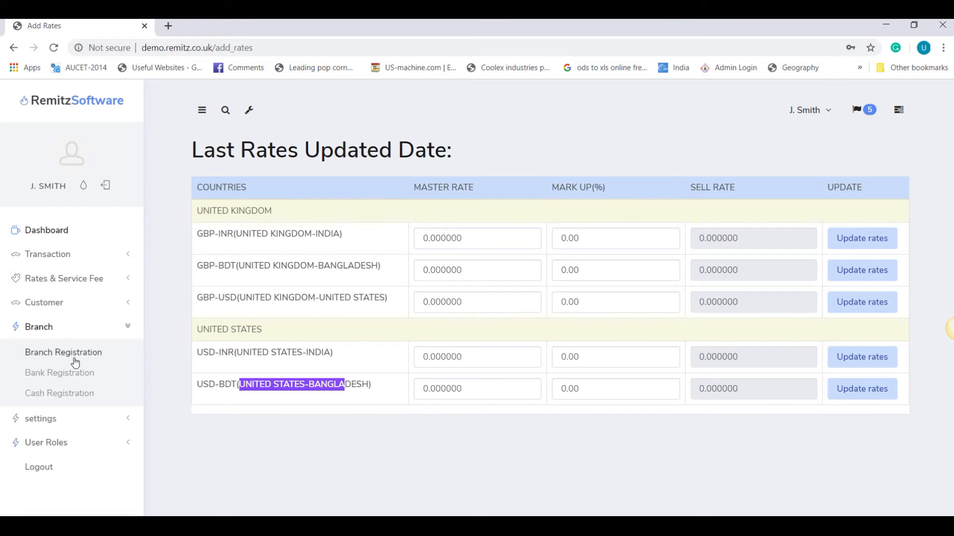
pyautogui.click(76, 361)
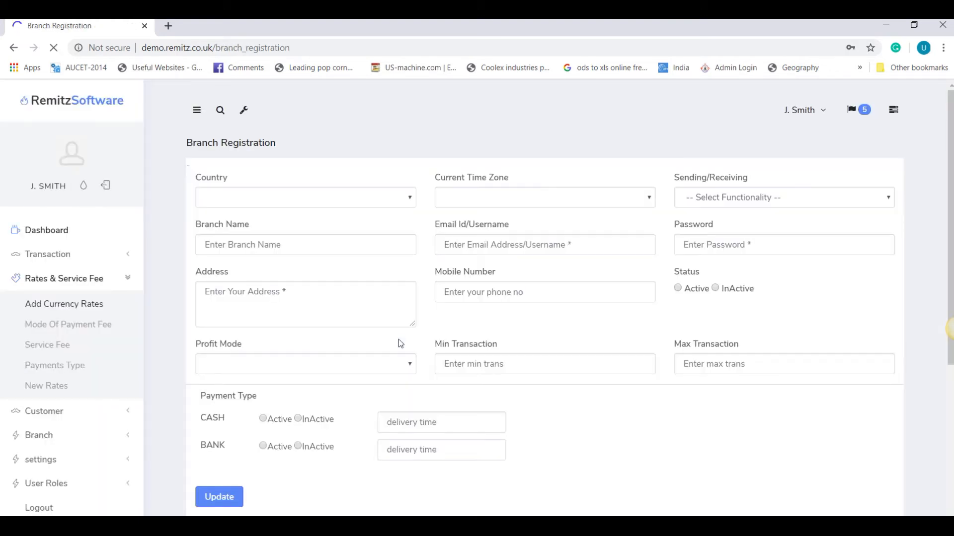
# Step: Set country AUSTRALIA, time zone Antarctica/Macquarie, and make it both sending and receiving
pyautogui.click(326, 201)
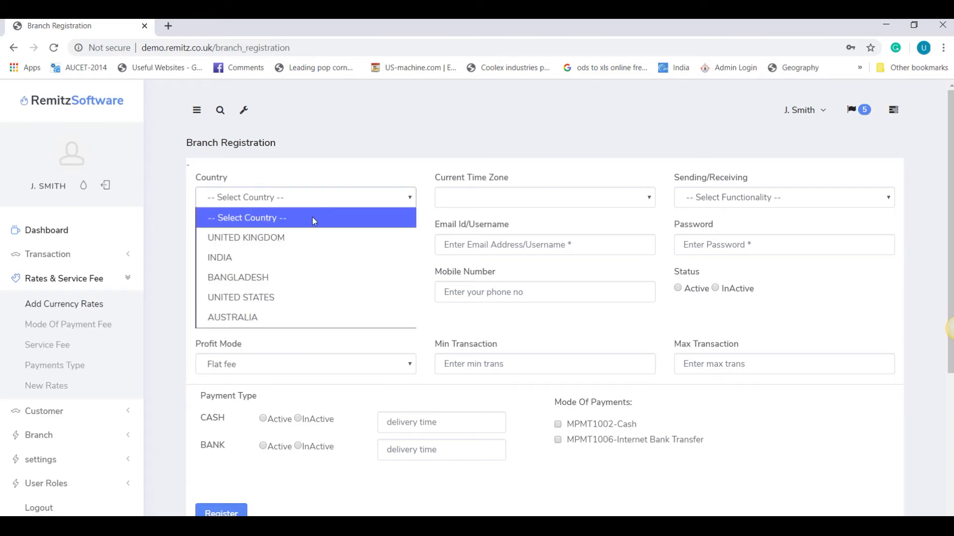
pyautogui.click(267, 313)
pyautogui.click(505, 198)
pyautogui.click(496, 238)
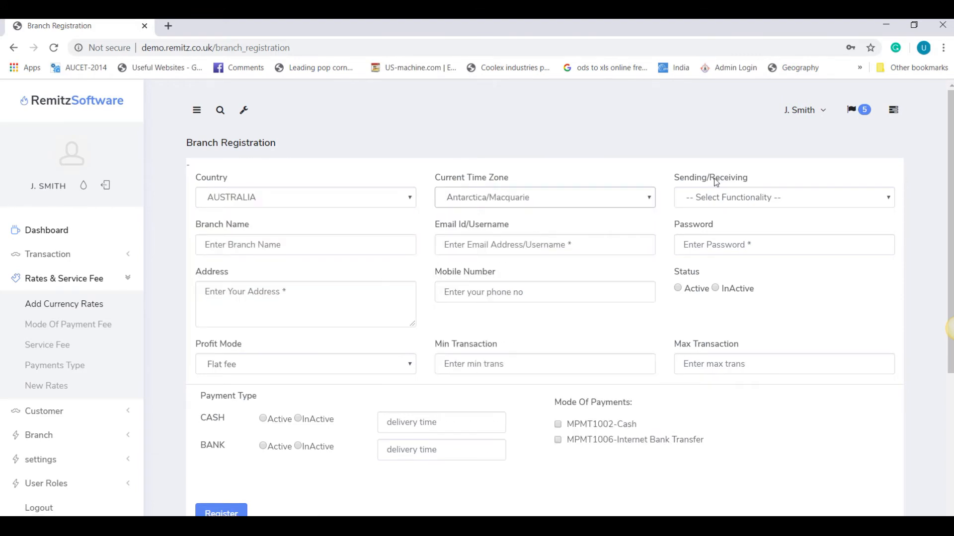
pyautogui.click(706, 194)
pyautogui.click(699, 276)
# Step: Enter branch name AUSTRAILA, login e-mail, password, address AUSTRALIA and mobile number; set status Active
pyautogui.click(269, 254)
pyautogui.write('AUS')
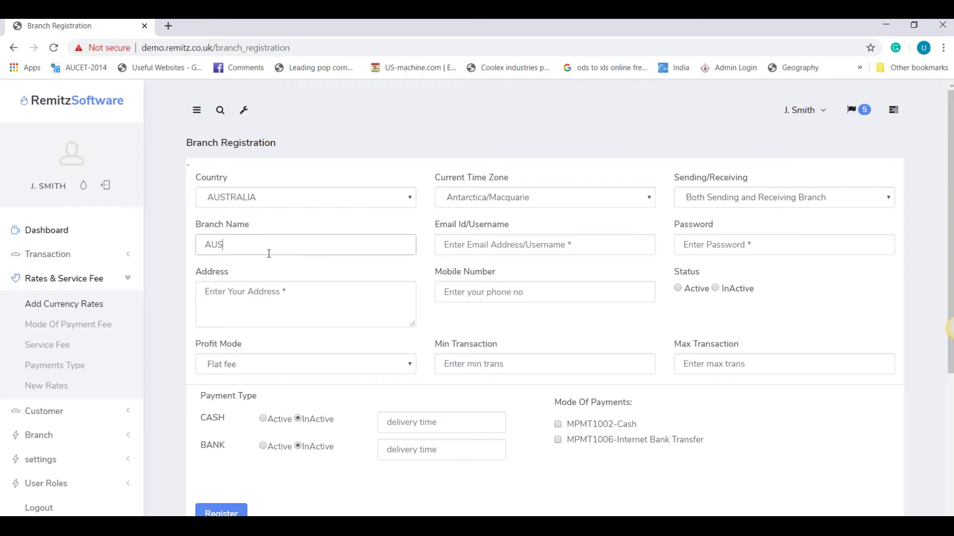
pyautogui.write('TRAILA')
pyautogui.click(499, 244)
pyautogui.press('Tab')
pyautogui.write('123')
pyautogui.click(326, 294)
pyautogui.write('AUSTRALIA')
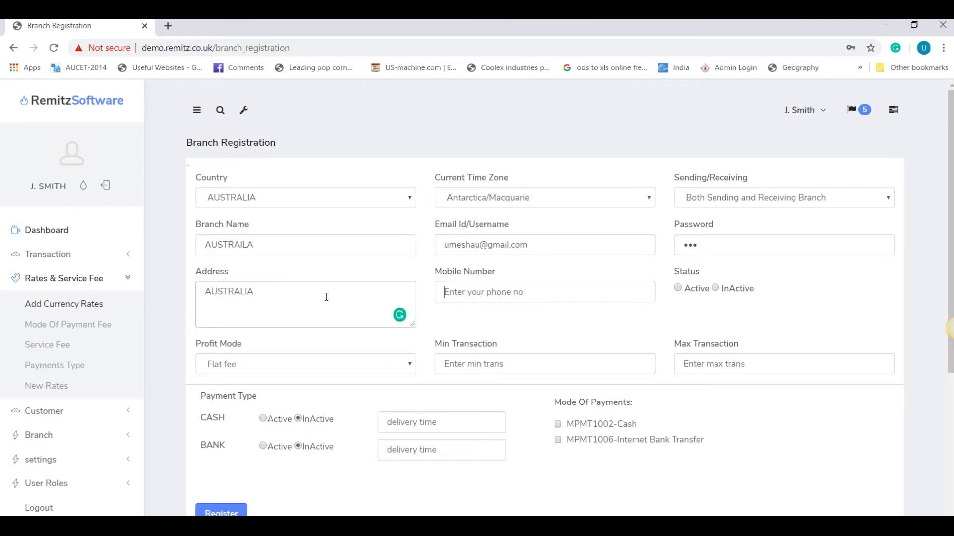
pyautogui.click(503, 293)
pyautogui.write('423423')
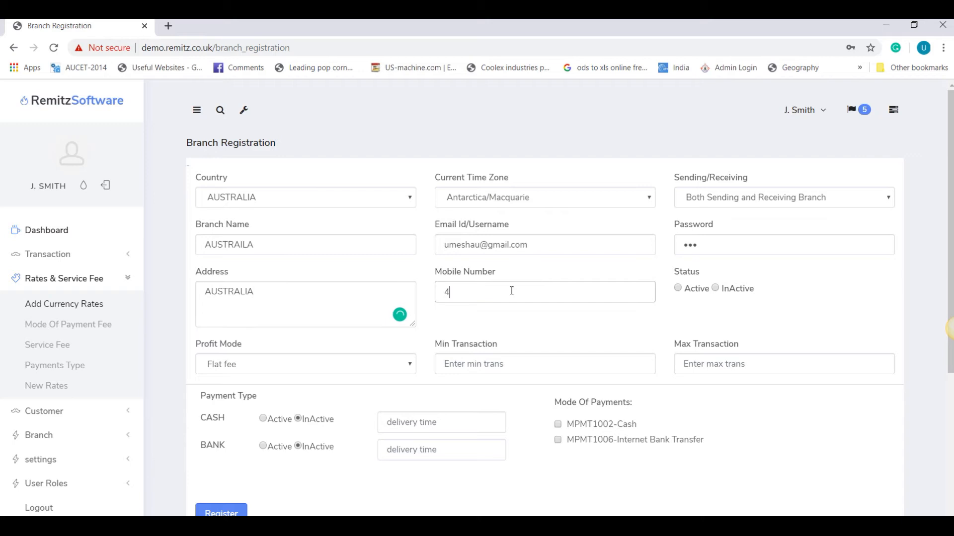
pyautogui.click(677, 288)
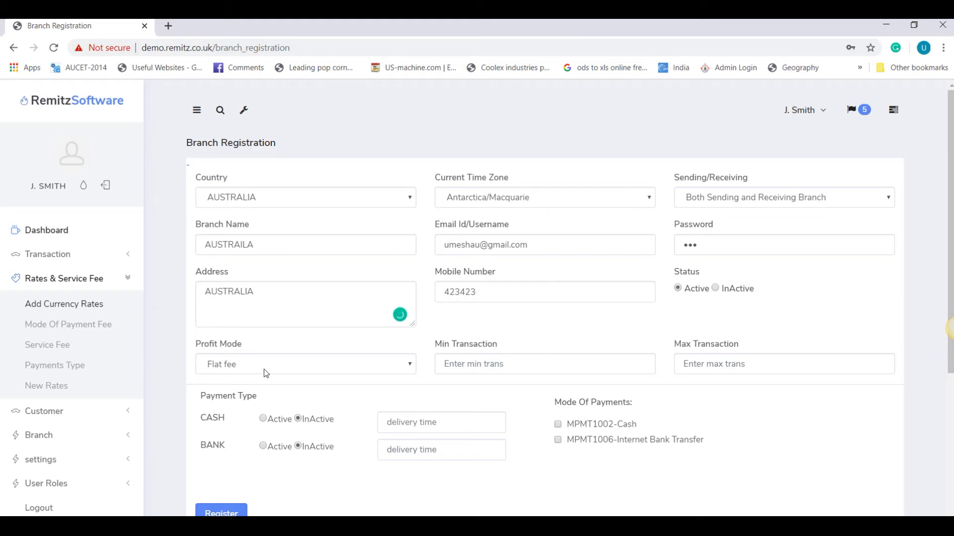
# Step: Set limits 10 to 1000000, activate cash (1 Days) and bank (Insta), and register
pyautogui.write('10')
pyautogui.press('Tab')
pyautogui.write('100')
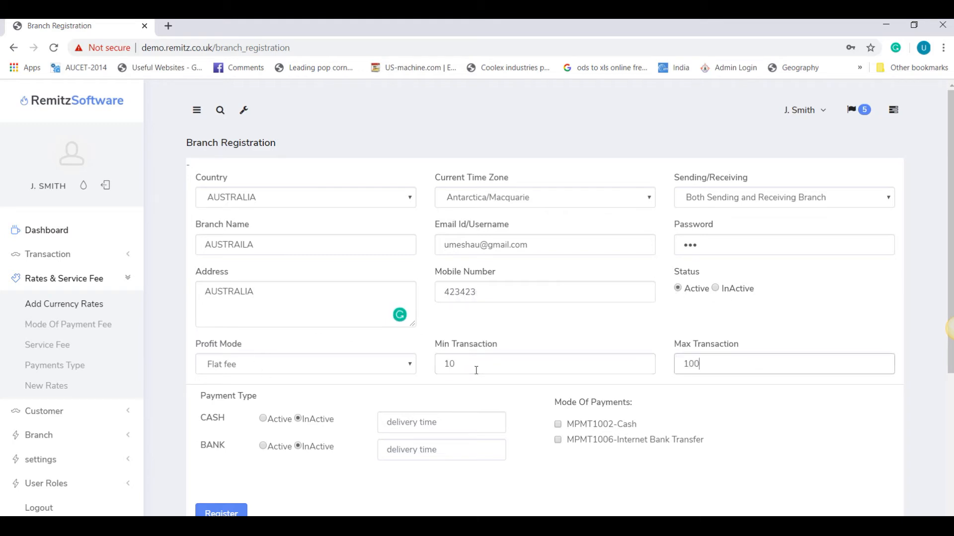
pyautogui.write('0000')
pyautogui.click(263, 419)
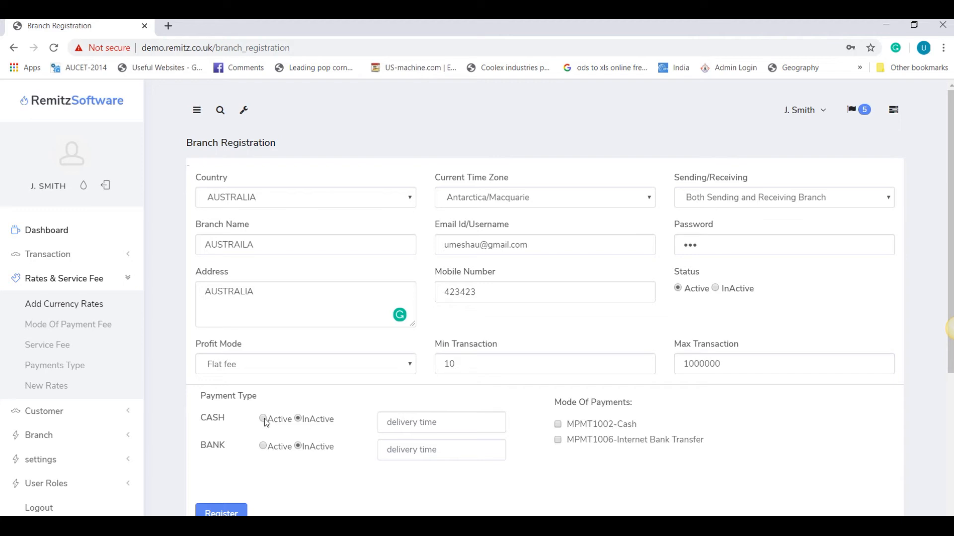
pyautogui.click(268, 446)
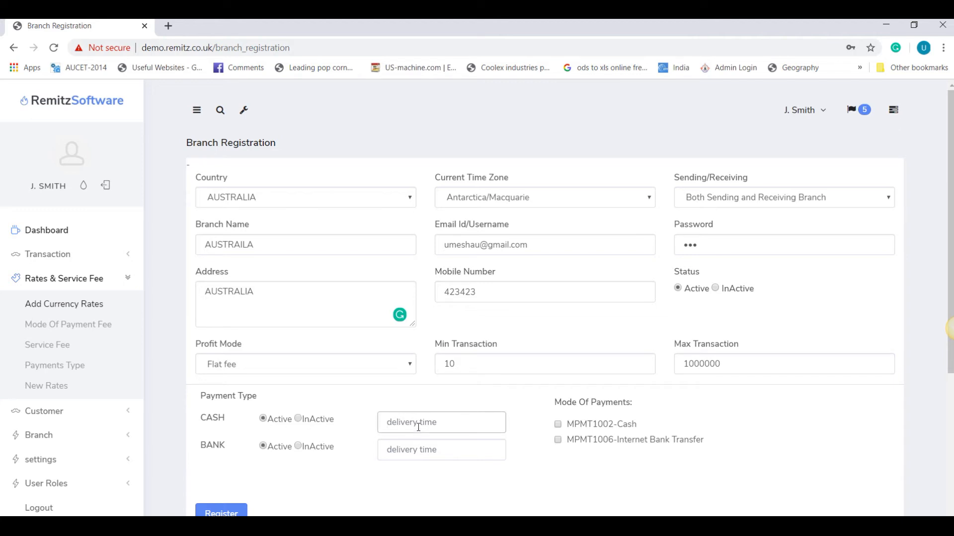
pyautogui.write('1 Days')
pyautogui.press('Tab')
pyautogui.click(429, 449)
pyautogui.write('Instant')
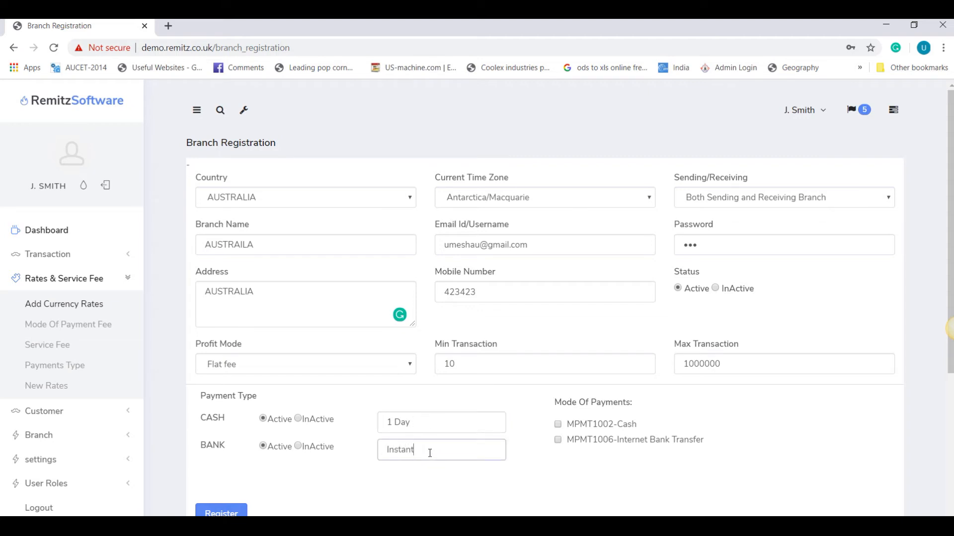
pyautogui.press('Tab')
pyautogui.click(227, 513)
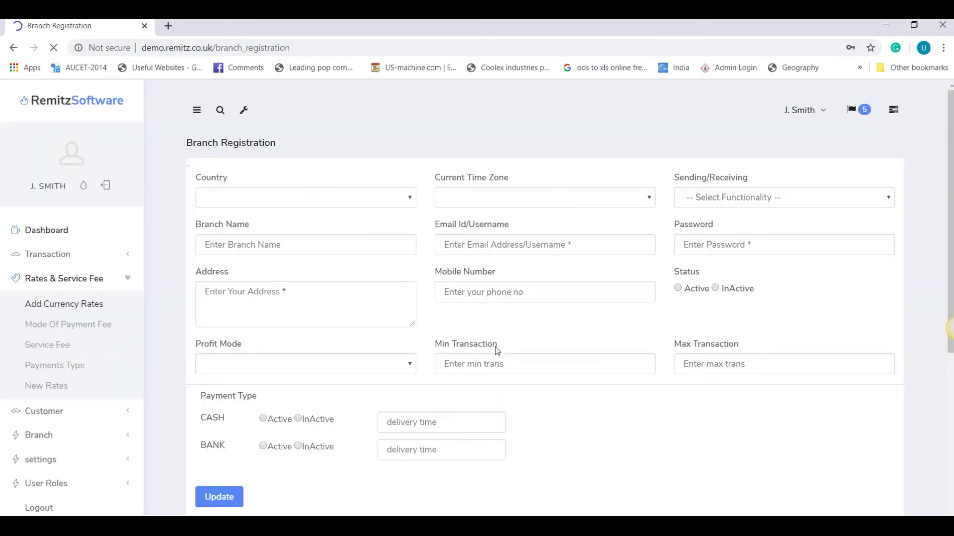
# Step: Open Add Currency Rates and review UK, US and new Australia pairs, noting the zero GBP-INR master rate
pyautogui.click(55, 304)
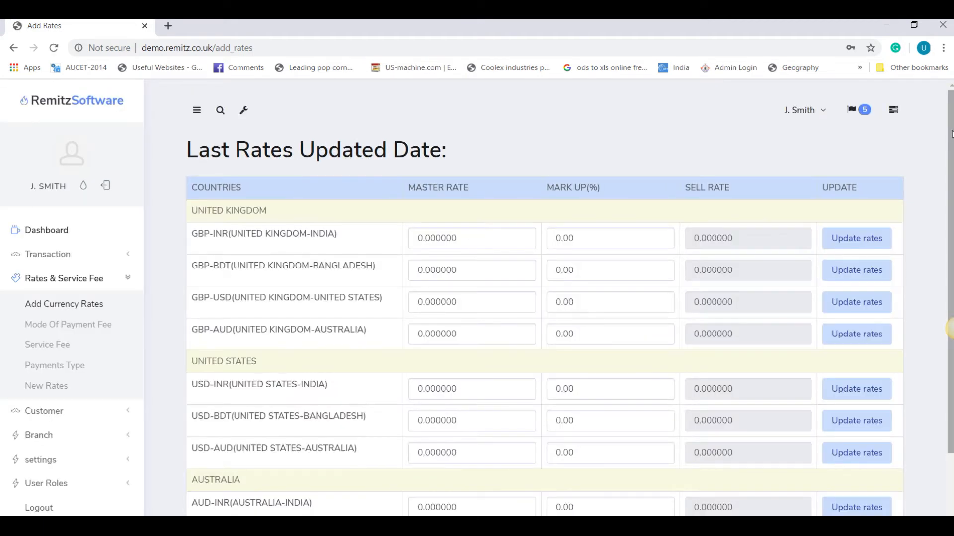
pyautogui.scroll(-2, 951, 133)
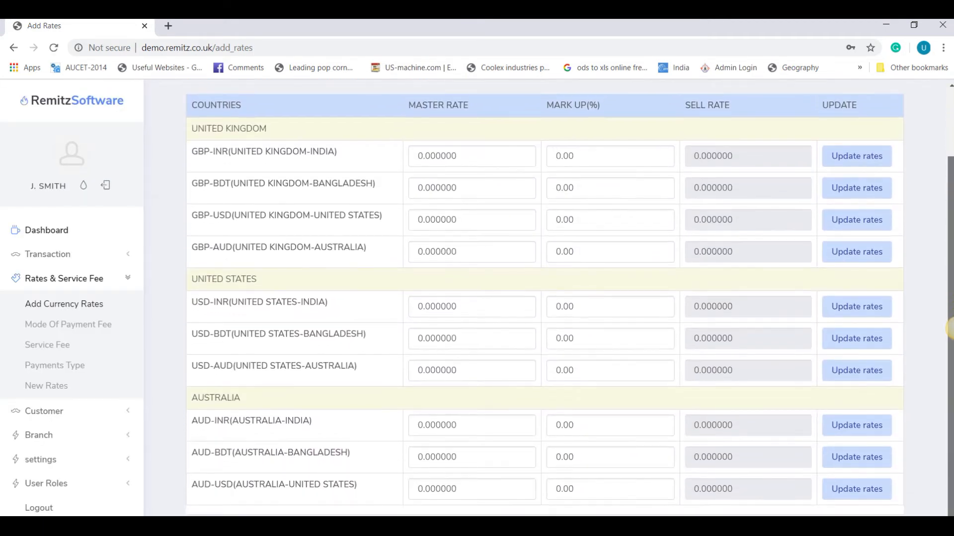
pyautogui.moveTo(205, 129); pyautogui.dragTo(279, 130)
pyautogui.moveTo(197, 278); pyautogui.dragTo(247, 279)
pyautogui.moveTo(198, 398); pyautogui.dragTo(229, 422)
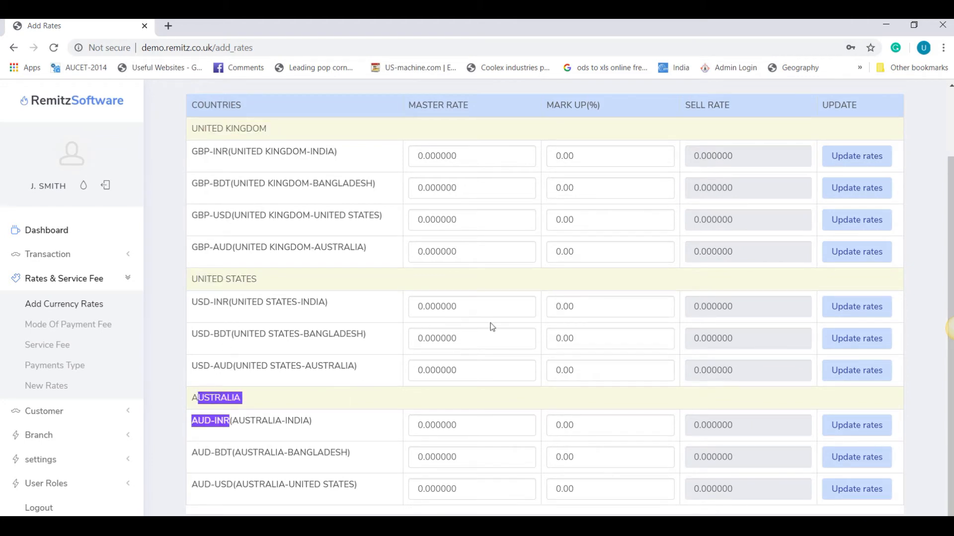
pyautogui.moveTo(430, 162); pyautogui.dragTo(446, 158)
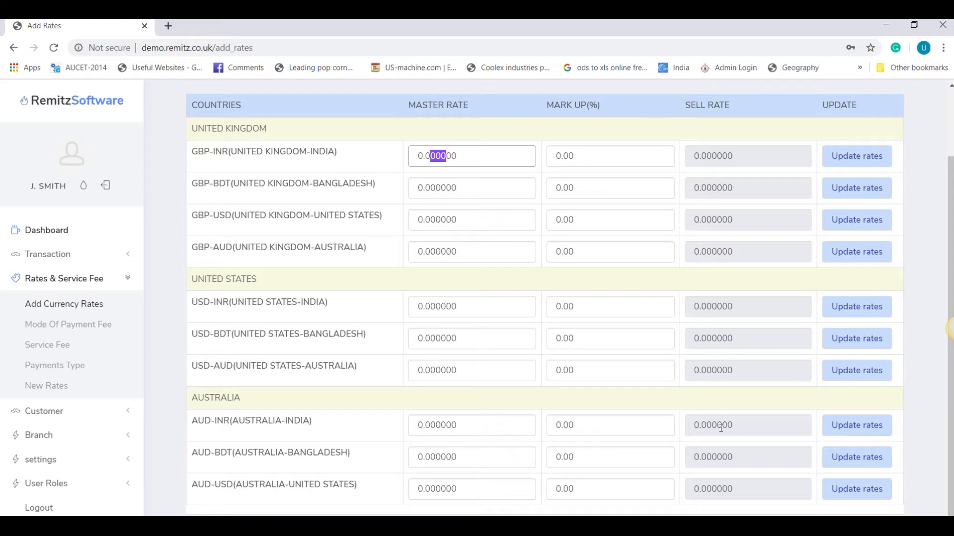
pyautogui.click(474, 156)
# Step: Load New Rates so every pair shows fetched master rates, e.g. GBP-INR 92.453221
pyautogui.click(46, 386)
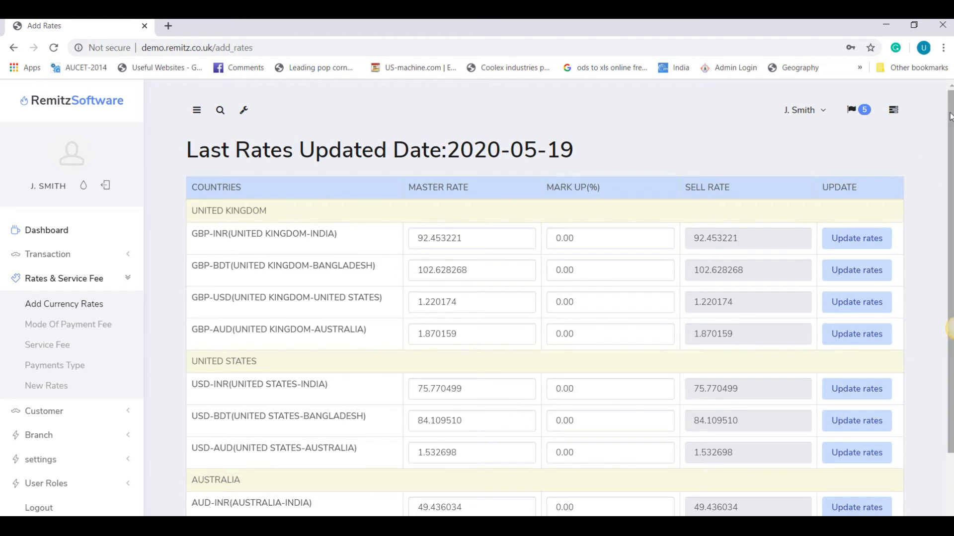
pyautogui.moveTo(950, 118); pyautogui.dragTo(950, 168)
pyautogui.moveTo(952, 328); pyautogui.dragTo(952, 344)
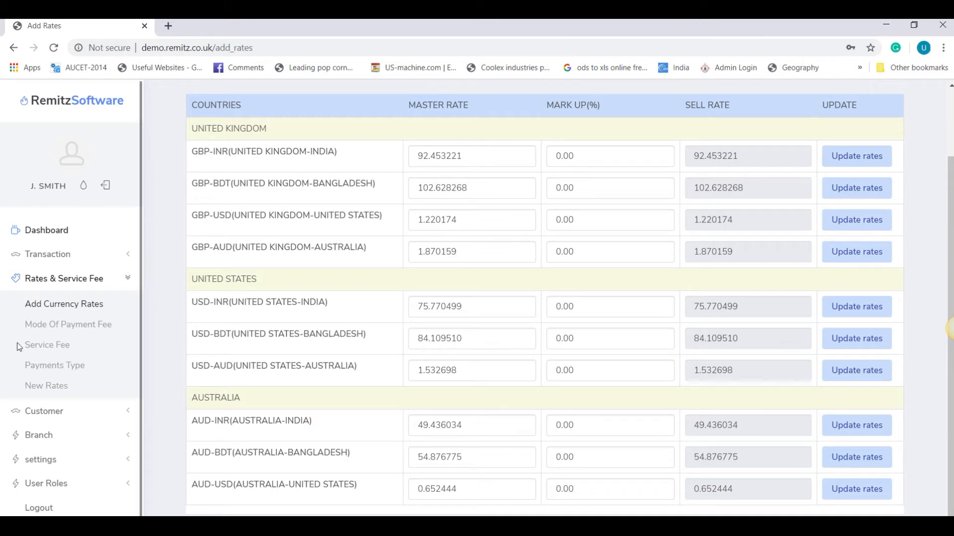
pyautogui.click(48, 387)
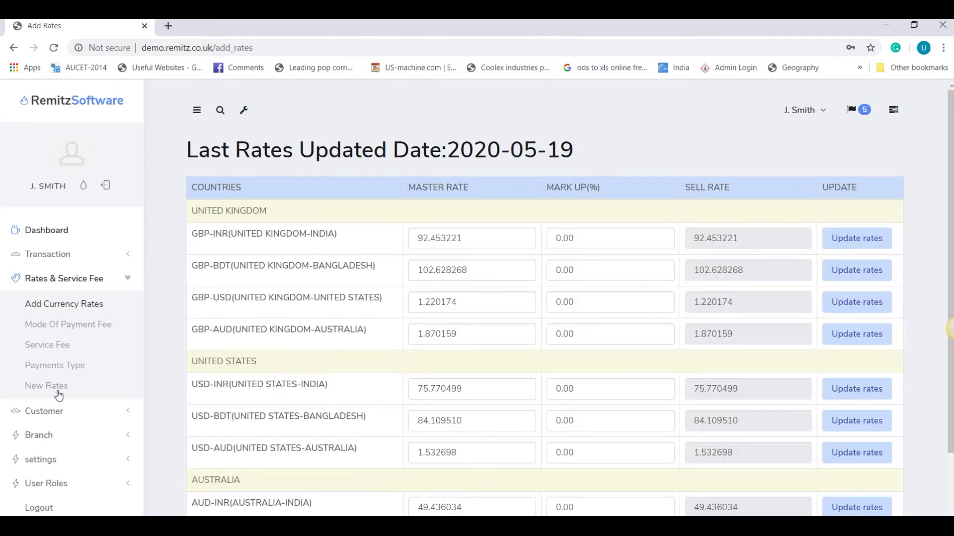
pyautogui.moveTo(414, 238); pyautogui.dragTo(475, 238)
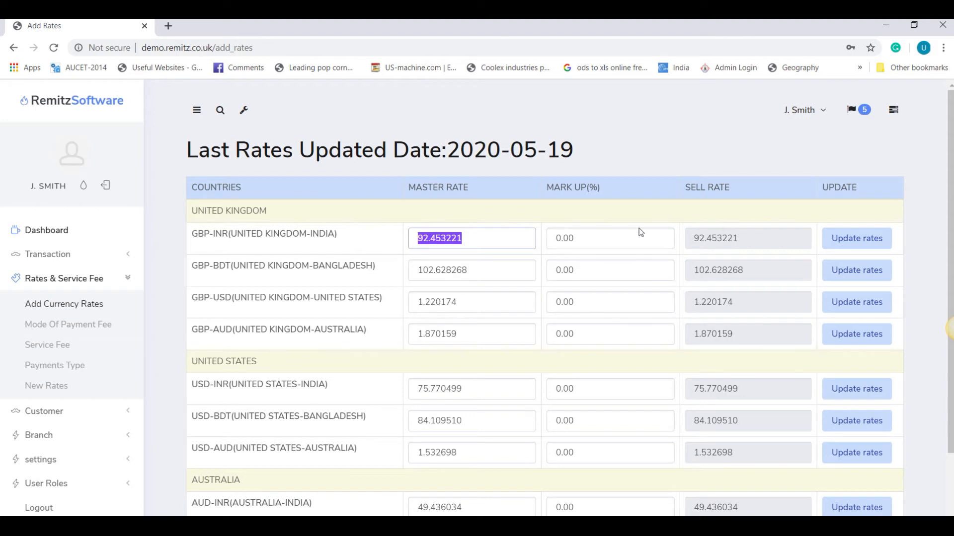
# Step: Save mark-ups of 1 for GBP-INR, GBP-USD and GBP-AUD, and 1.25 for GBP-BDT
pyautogui.moveTo(578, 238); pyautogui.dragTo(510, 238)
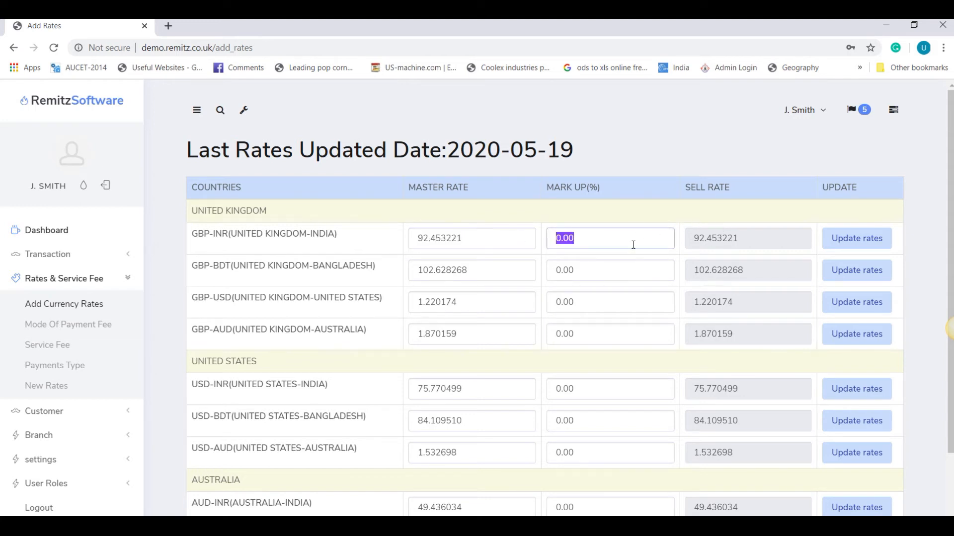
pyautogui.write('1')
pyautogui.click(870, 243)
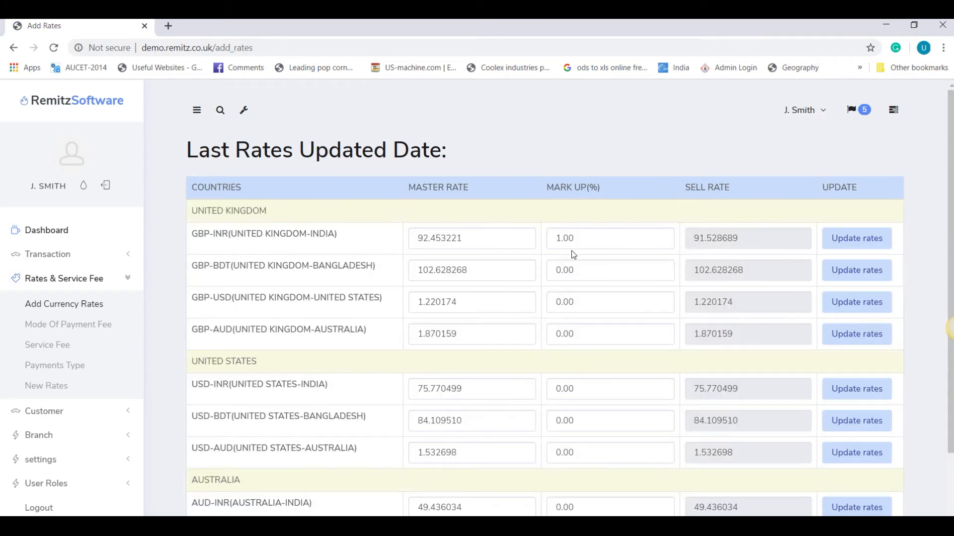
pyautogui.moveTo(694, 239); pyautogui.dragTo(739, 240)
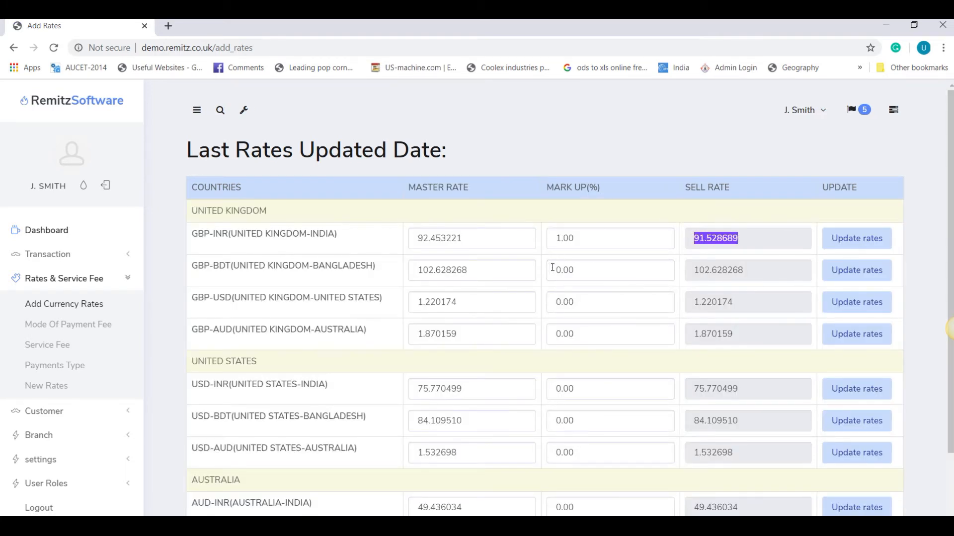
pyautogui.moveTo(588, 270); pyautogui.dragTo(544, 275)
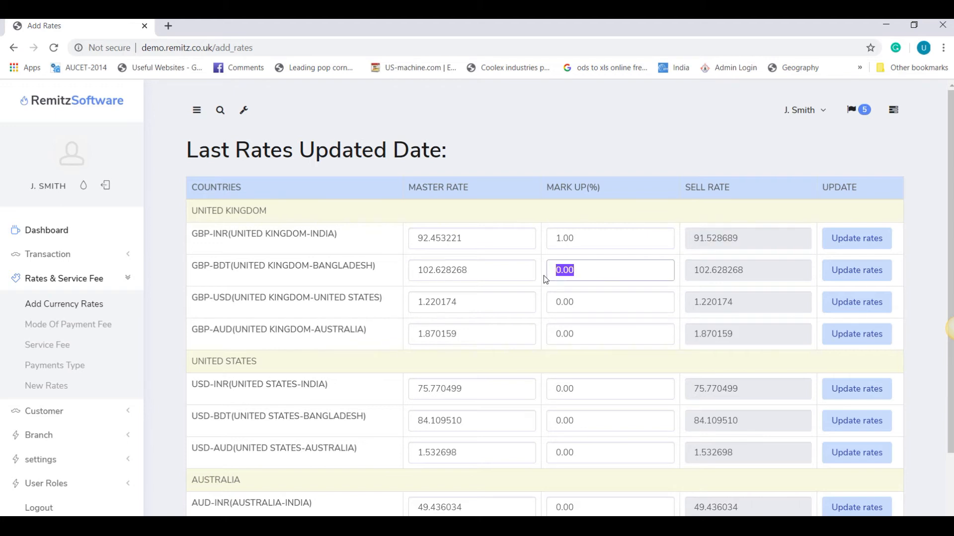
pyautogui.write('1.25')
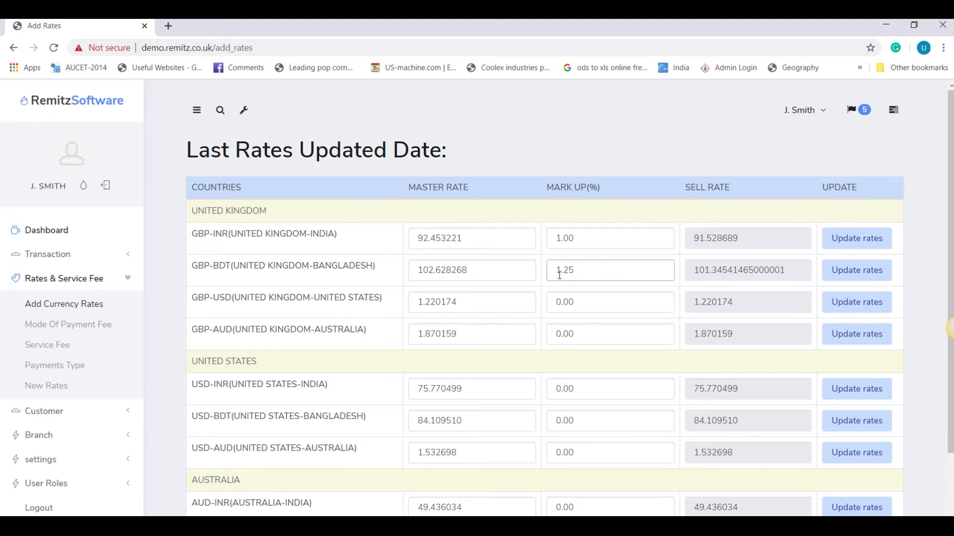
pyautogui.click(859, 281)
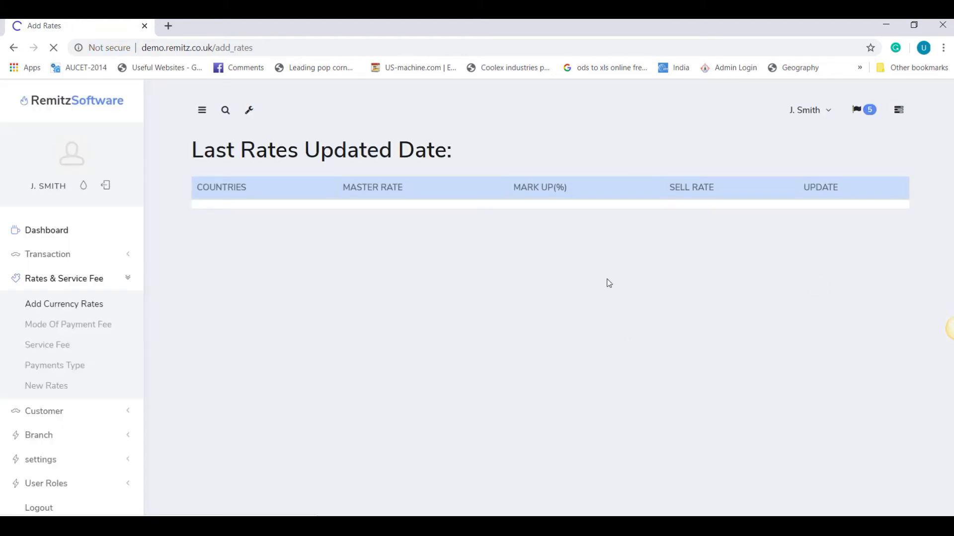
pyautogui.click(583, 302)
pyautogui.press('BackSpace')
pyautogui.press('BackSpace')
pyautogui.press('BackSpace')
pyautogui.press('BackSpace')
pyautogui.write('1')
pyautogui.click(850, 303)
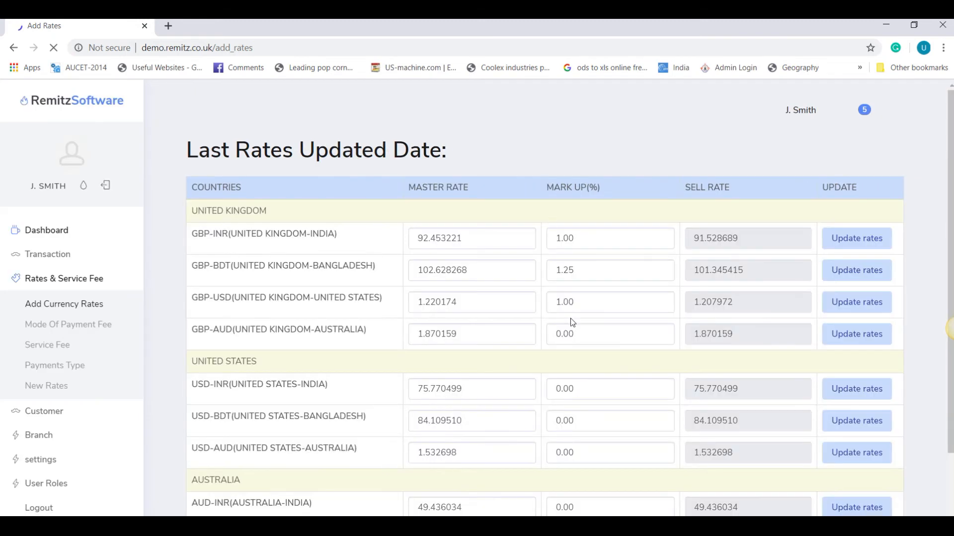
pyautogui.click(571, 333)
pyautogui.press('BackSpace')
pyautogui.press('BackSpace')
pyautogui.press('BackSpace')
pyautogui.press('BackSpace')
pyautogui.write('1')
pyautogui.click(853, 330)
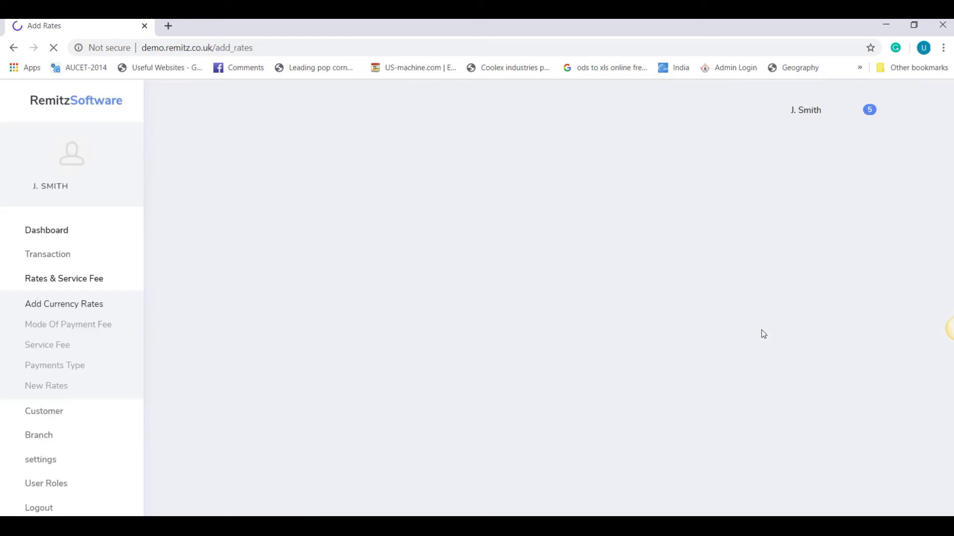
# Step: Save a mark-up of 1 for USD-INR, USD-BDT and USD-AUD
pyautogui.scroll(-2, 660, 281)
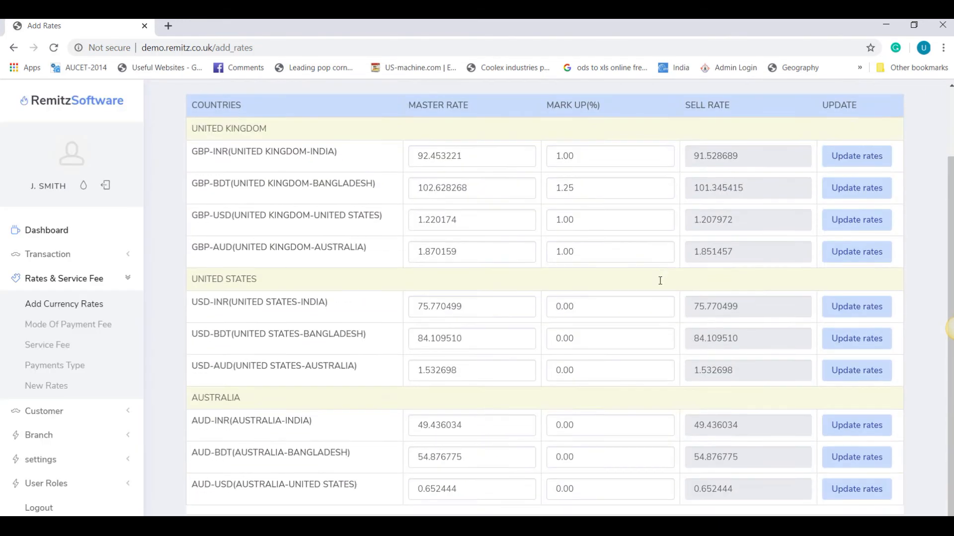
pyautogui.click(626, 306)
pyautogui.press('BackSpace')
pyautogui.press('BackSpace')
pyautogui.press('BackSpace')
pyautogui.press('BackSpace')
pyautogui.write('1')
pyautogui.click(834, 314)
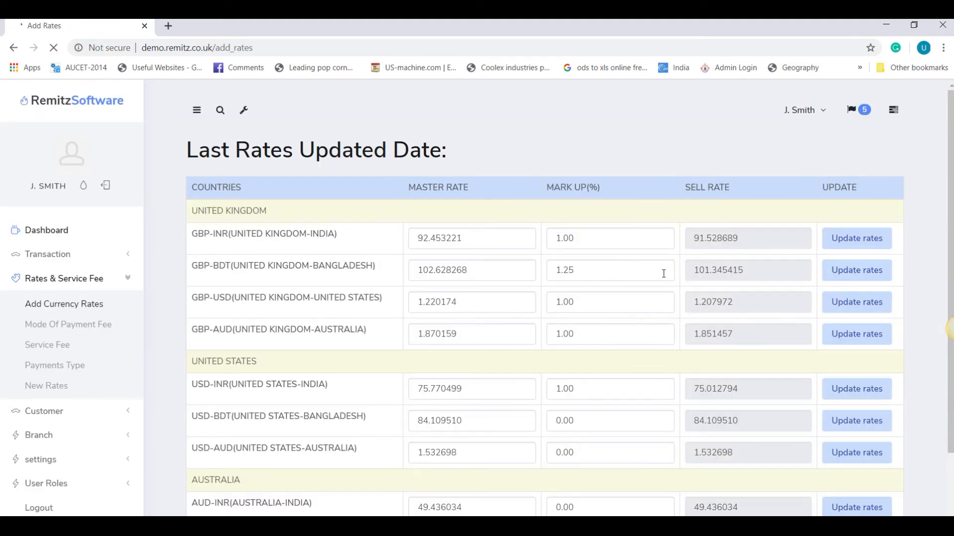
pyautogui.doubleClick(577, 420)
pyautogui.write('1')
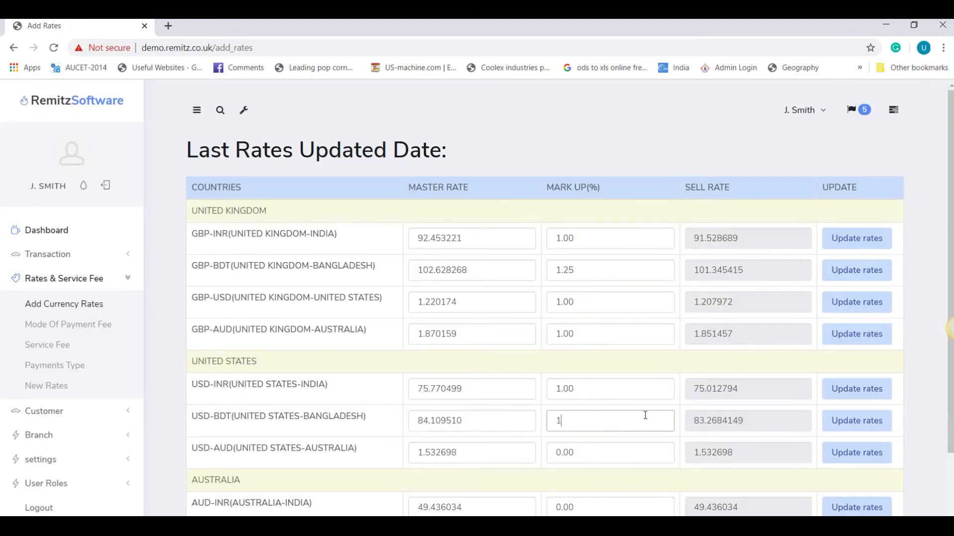
pyautogui.click(852, 419)
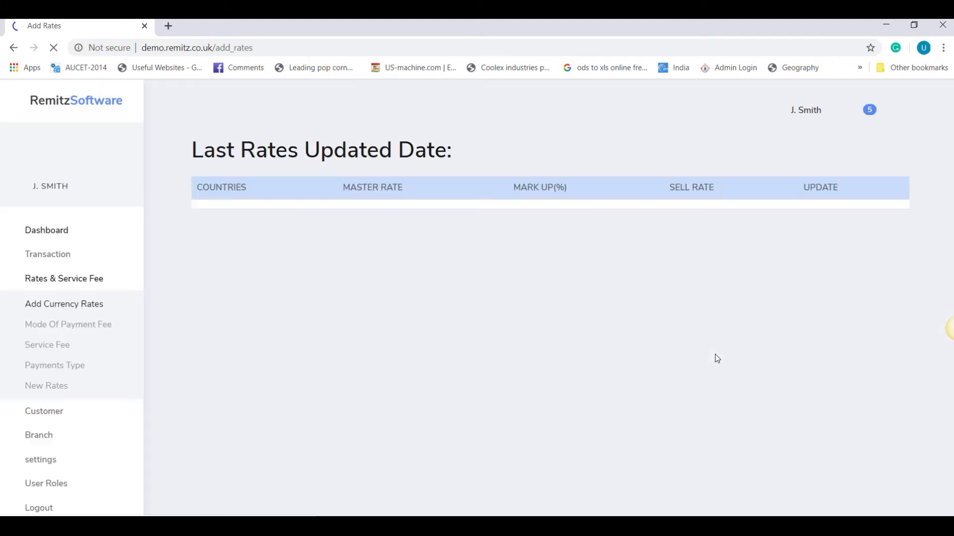
pyautogui.scroll(-2, 715, 348)
pyautogui.doubleClick(569, 371)
pyautogui.hotkey('ctrl', 'a')
pyautogui.write('1')
pyautogui.click(846, 378)
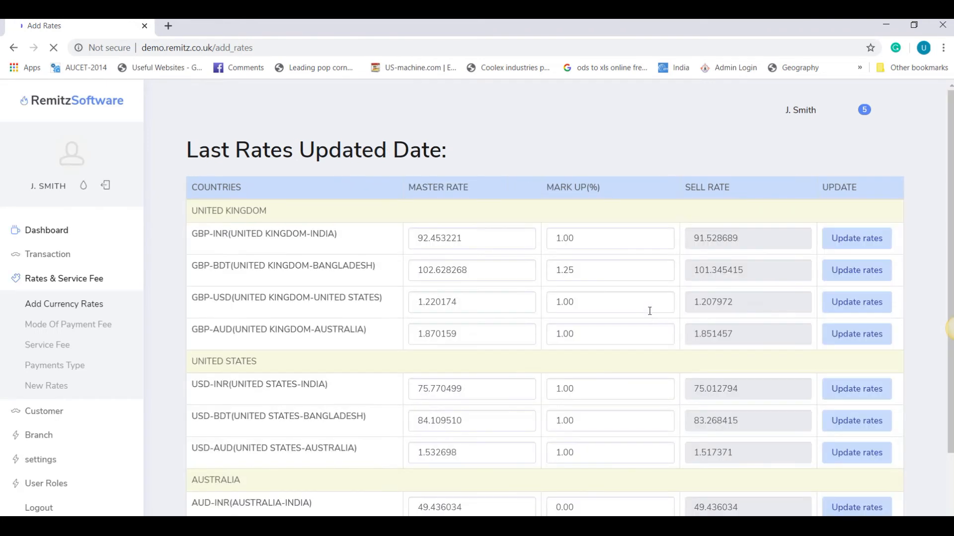
# Step: Save a mark-up of 1 for AUD-INR, AUD-BDT and AUD-USD
pyautogui.scroll(-2, 650, 311)
pyautogui.click(628, 420)
pyautogui.hotkey('ctrl', 'a')
pyautogui.write('1')
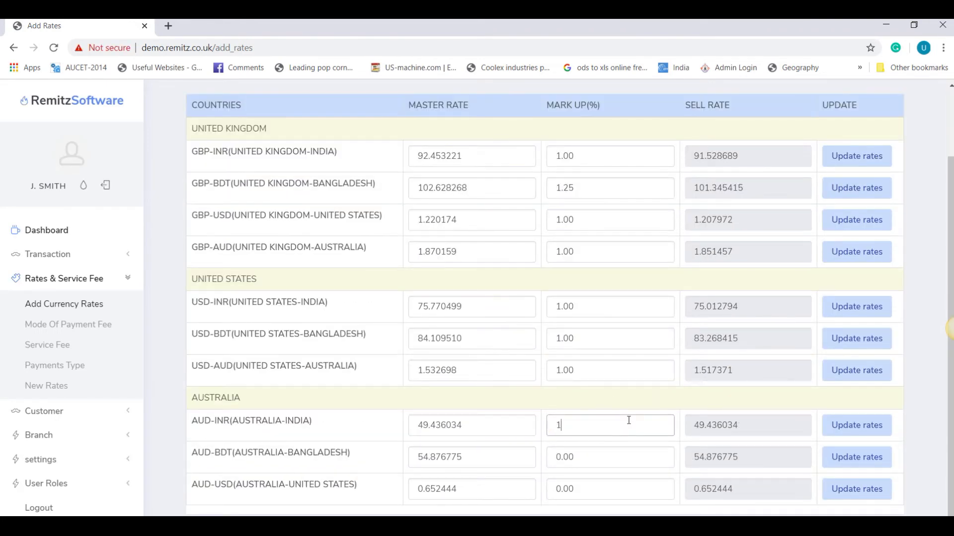
pyautogui.press('Return')
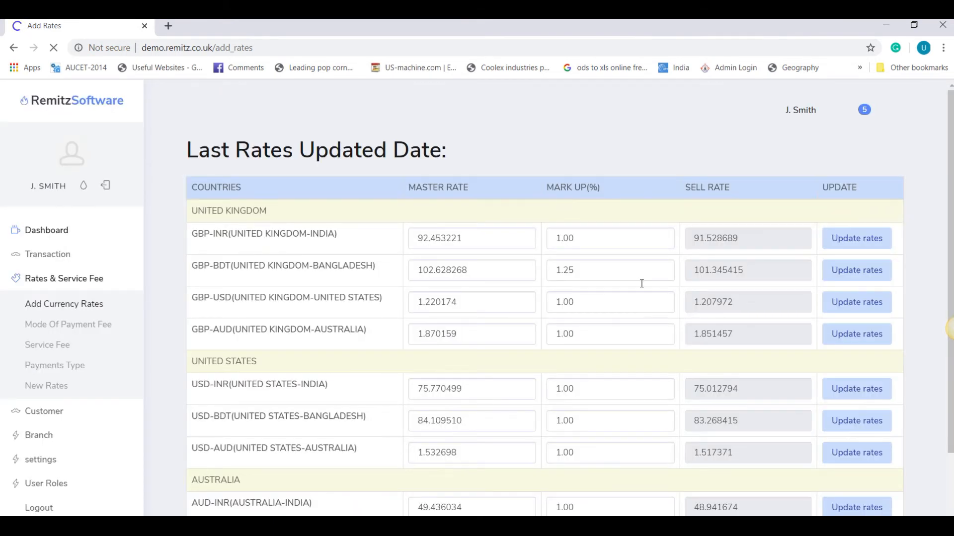
pyautogui.scroll(-2, 641, 284)
pyautogui.click(591, 450)
pyautogui.hotkey('ctrl', 'a')
pyautogui.write('1')
pyautogui.click(846, 458)
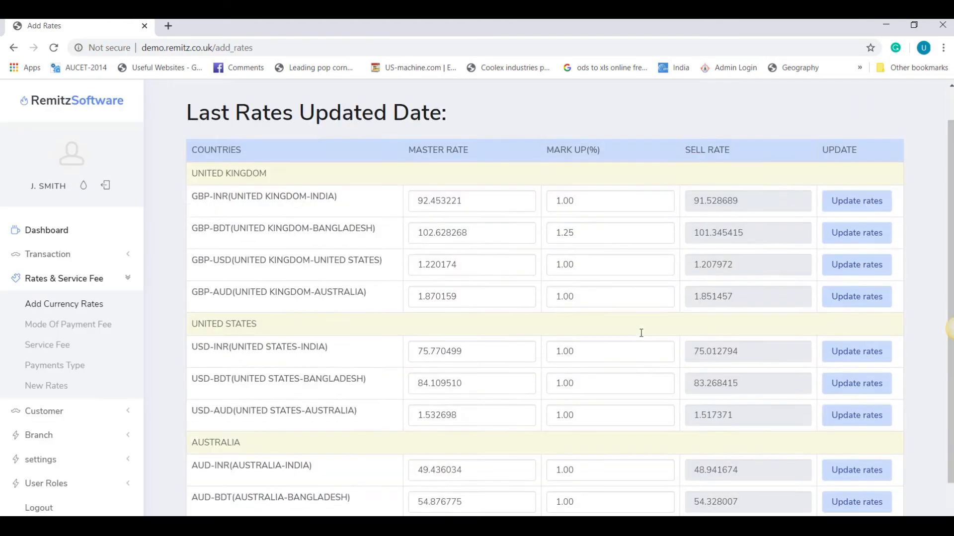
pyautogui.scroll(-2, 641, 333)
pyautogui.moveTo(588, 489); pyautogui.dragTo(496, 486)
pyautogui.write('1')
pyautogui.click(858, 492)
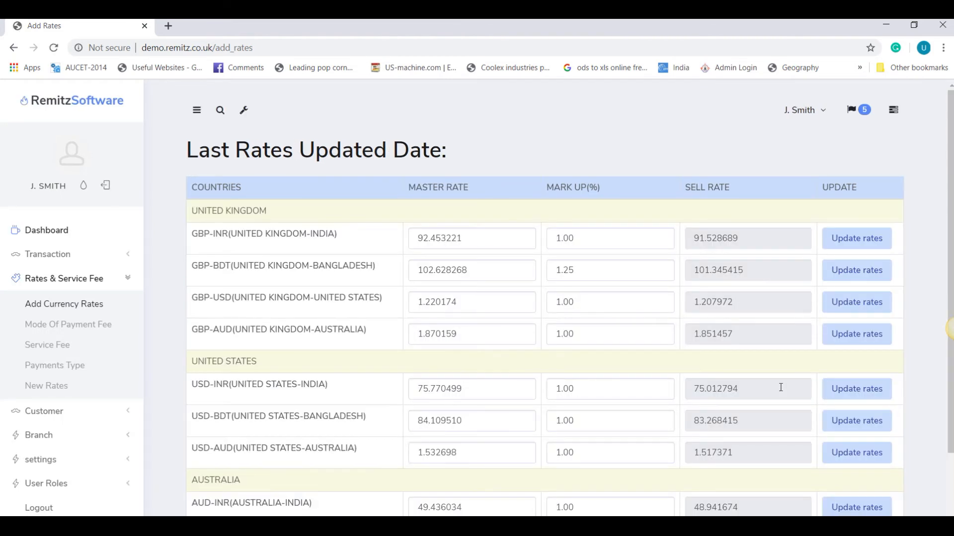
pyautogui.scroll(-2, 699, 281)
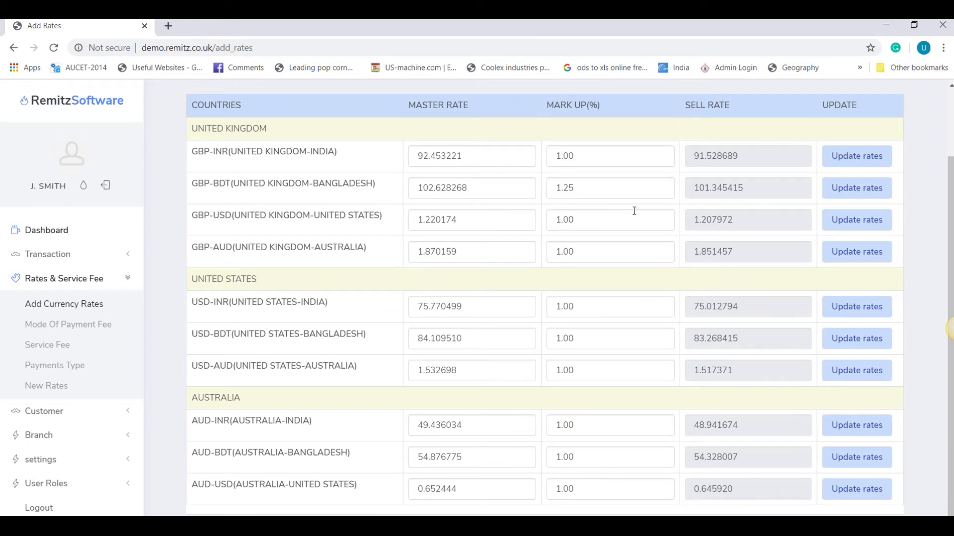
pyautogui.scroll(2, 635, 211)
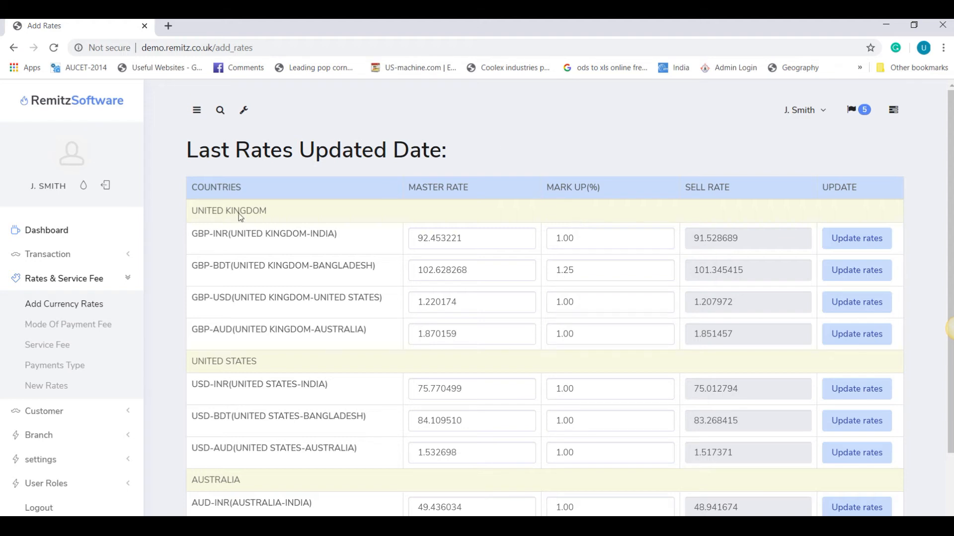
# Step: Open Mode Of Payment Fee under Rates & Service Fee
pyautogui.click(60, 329)
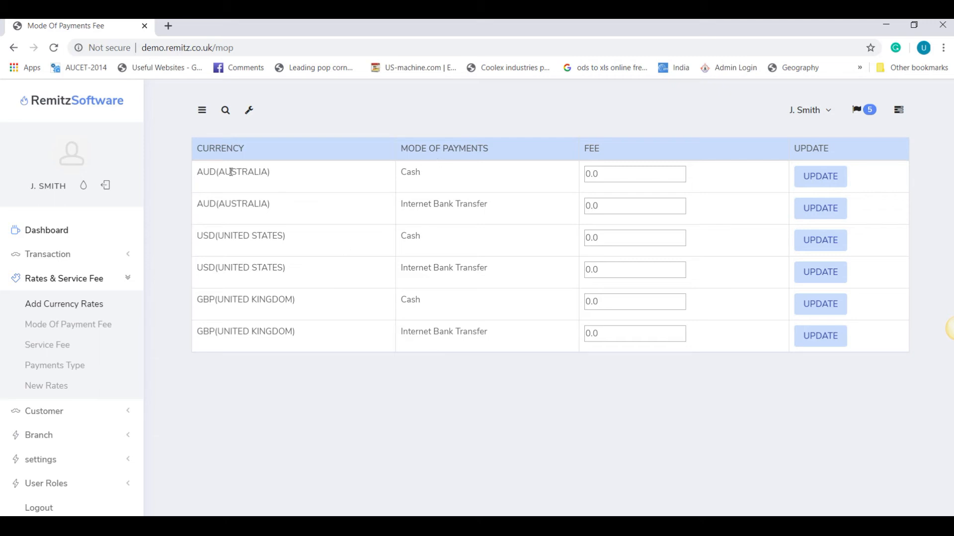
# Step: Set the AUD cash fee to 1 and the AUD bank transfer fee to 2, saving each
pyautogui.moveTo(224, 172); pyautogui.dragTo(260, 172)
pyautogui.doubleClick(404, 172)
pyautogui.doubleClick(641, 177)
pyautogui.write('1')
pyautogui.click(810, 180)
pyautogui.doubleClick(622, 205)
pyautogui.write('1')
pyautogui.doubleClick(598, 206)
pyautogui.write('2')
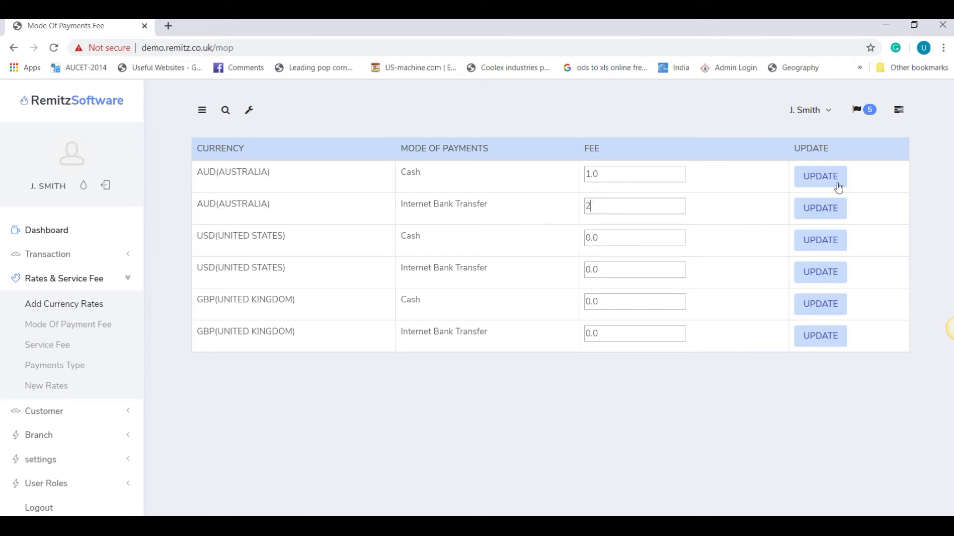
pyautogui.click(807, 211)
# Step: Set both USD fees, cash and bank transfer, to 1 and save them
pyautogui.moveTo(603, 237); pyautogui.dragTo(546, 246)
pyautogui.write('1')
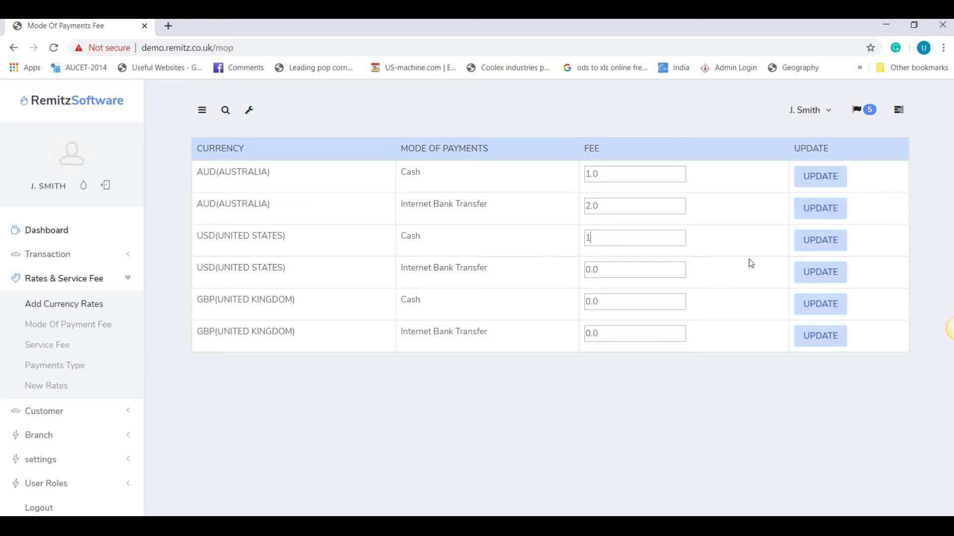
pyautogui.click(809, 248)
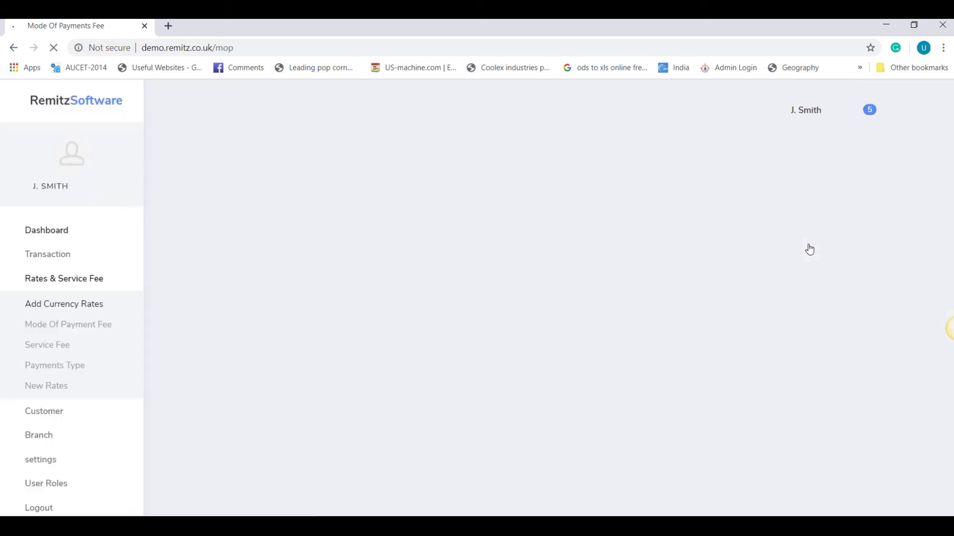
pyautogui.moveTo(643, 268); pyautogui.dragTo(547, 285)
pyautogui.write('1')
pyautogui.click(803, 271)
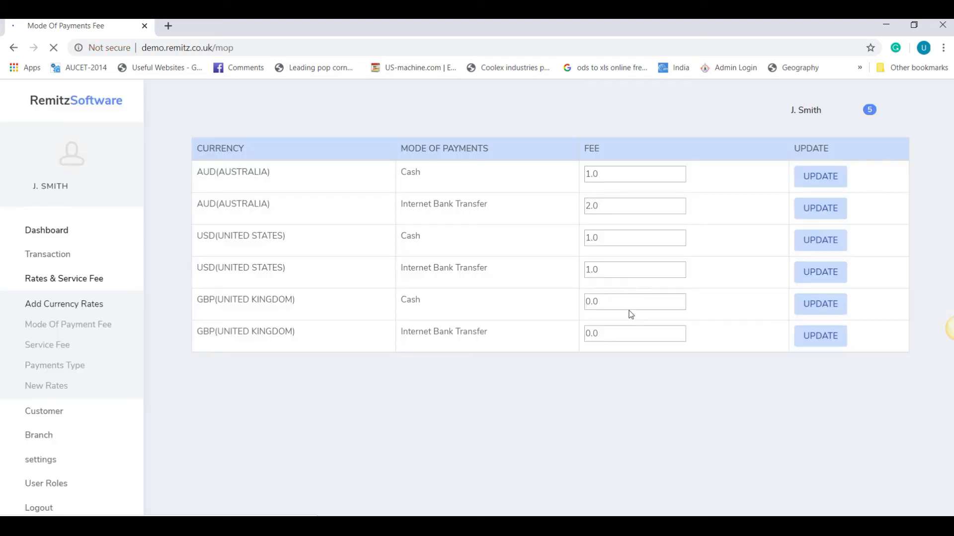
# Step: Set both GBP fees, cash and bank transfer, to 1 and save them
pyautogui.moveTo(608, 302); pyautogui.dragTo(536, 308)
pyautogui.write('1')
pyautogui.click(820, 305)
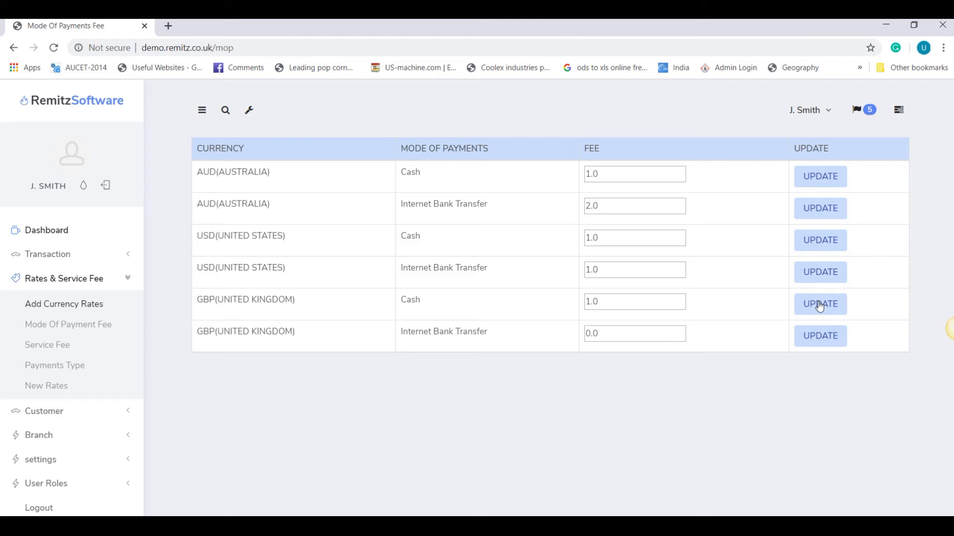
pyautogui.click(607, 339)
pyautogui.hotkey('ctrl', 'a')
pyautogui.write('1')
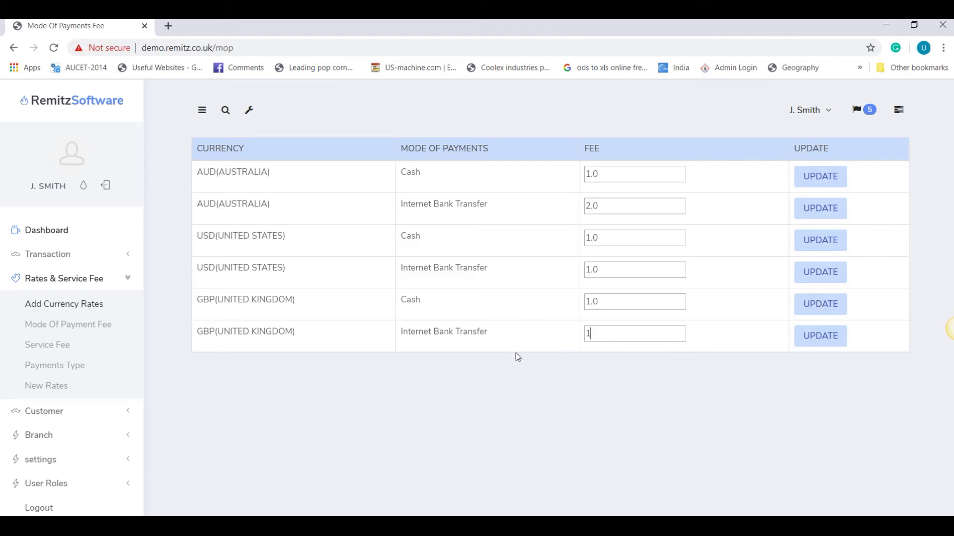
pyautogui.click(829, 340)
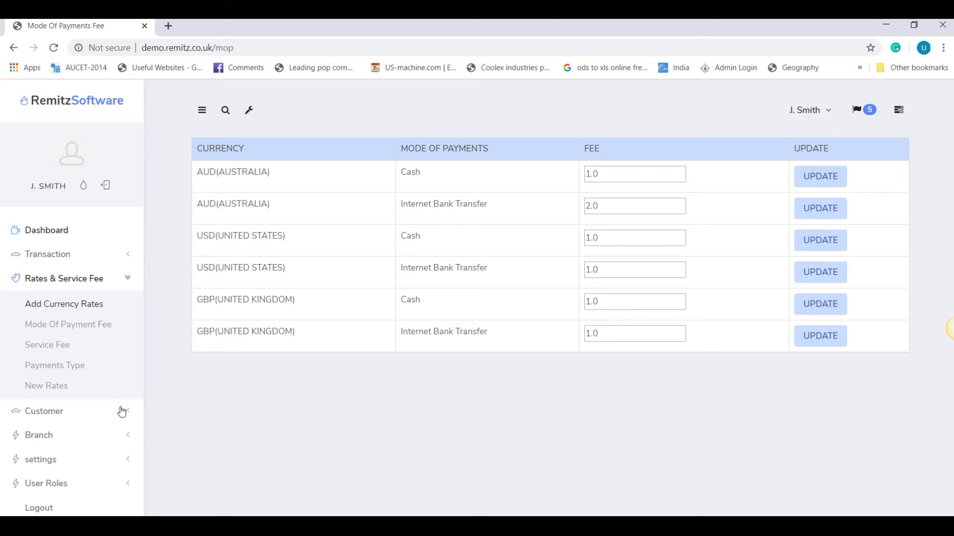
pyautogui.click(51, 347)
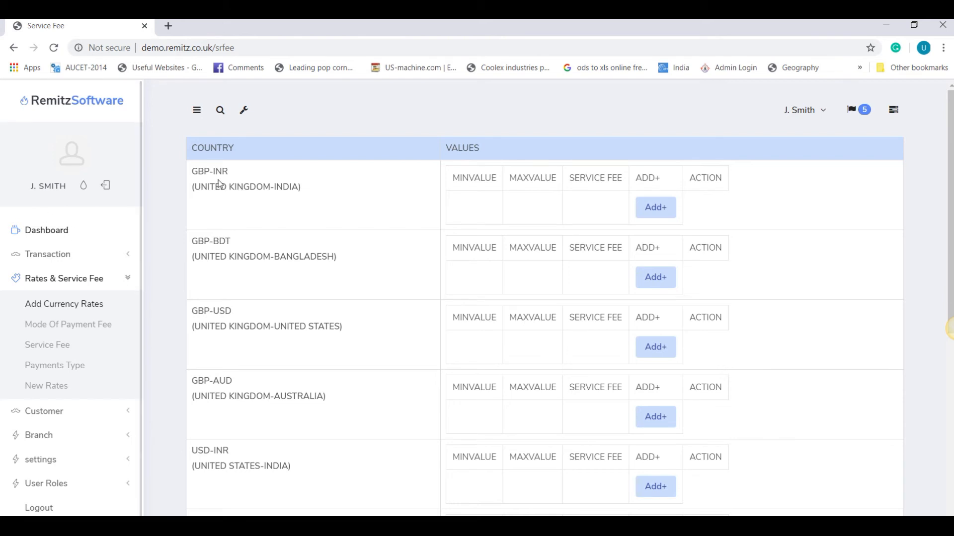
# Step: Create the first GBP-INR fee band: minimum 1, maximum 5000, service fee 5
pyautogui.moveTo(199, 175); pyautogui.dragTo(222, 173)
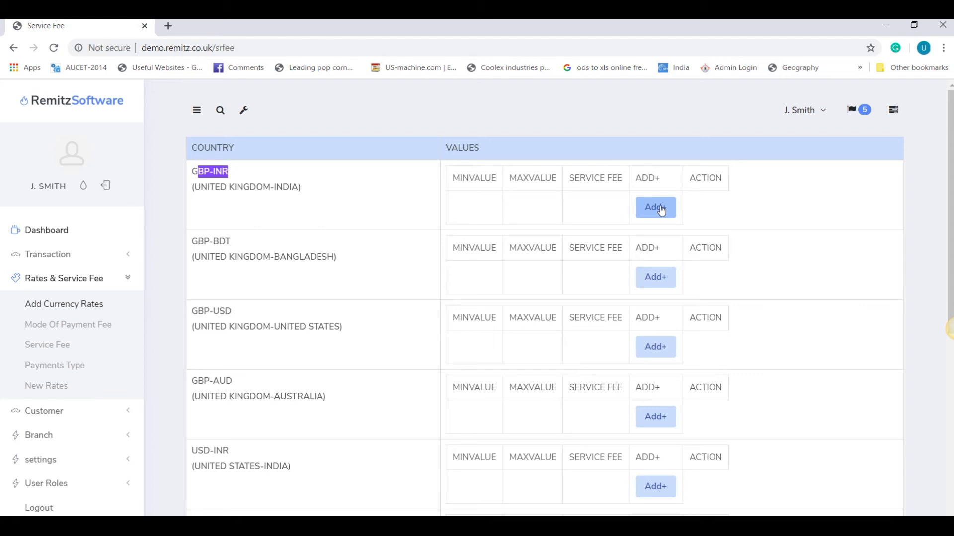
pyautogui.click(661, 209)
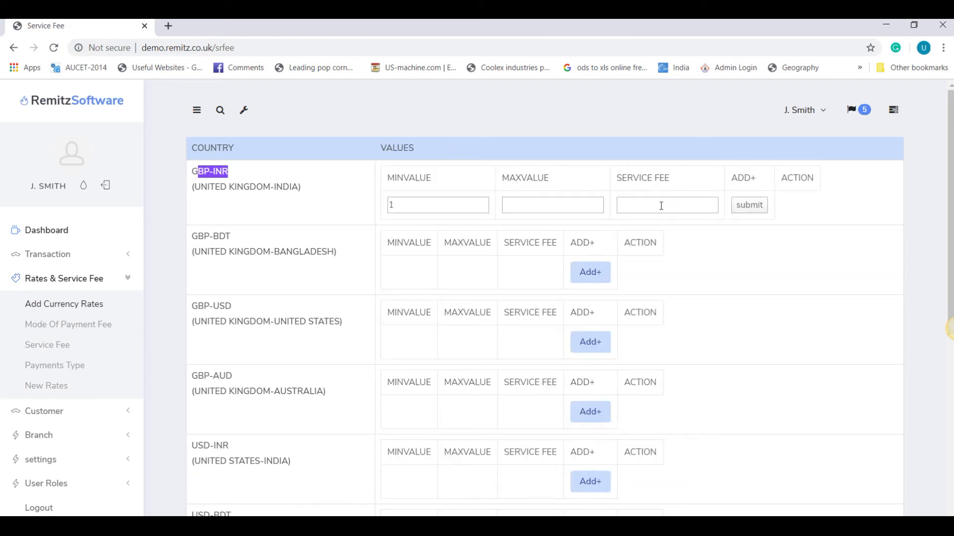
pyautogui.click(410, 204)
pyautogui.write('150000')
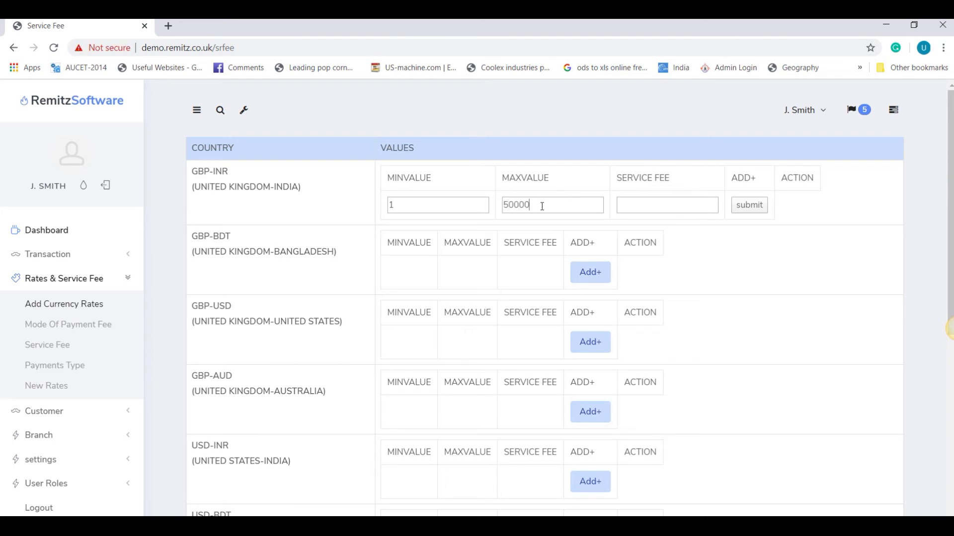
pyautogui.press('BackSpace')
pyautogui.write('5')
pyautogui.press('Return')
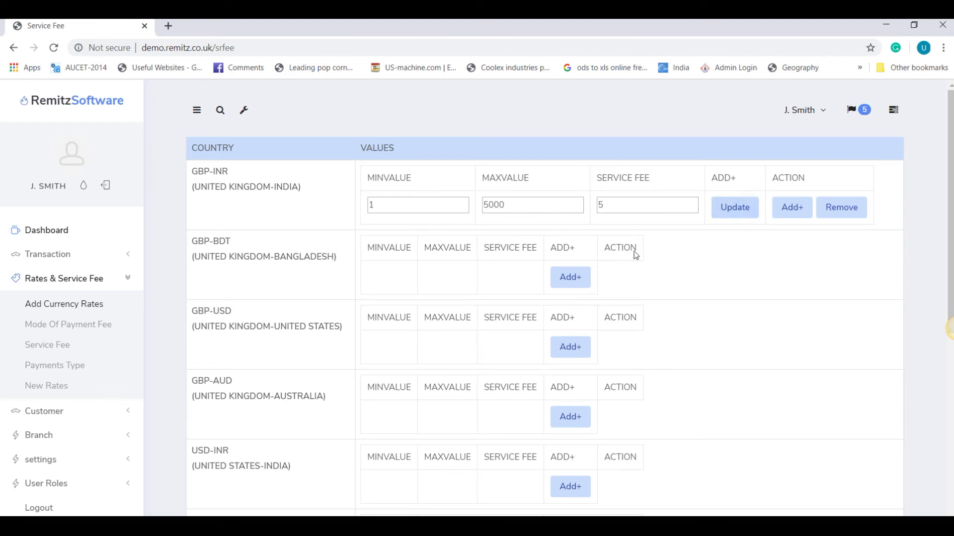
# Step: Add a second GBP-INR tier from 5001 to 10000 with service fee 7
pyautogui.click(776, 205)
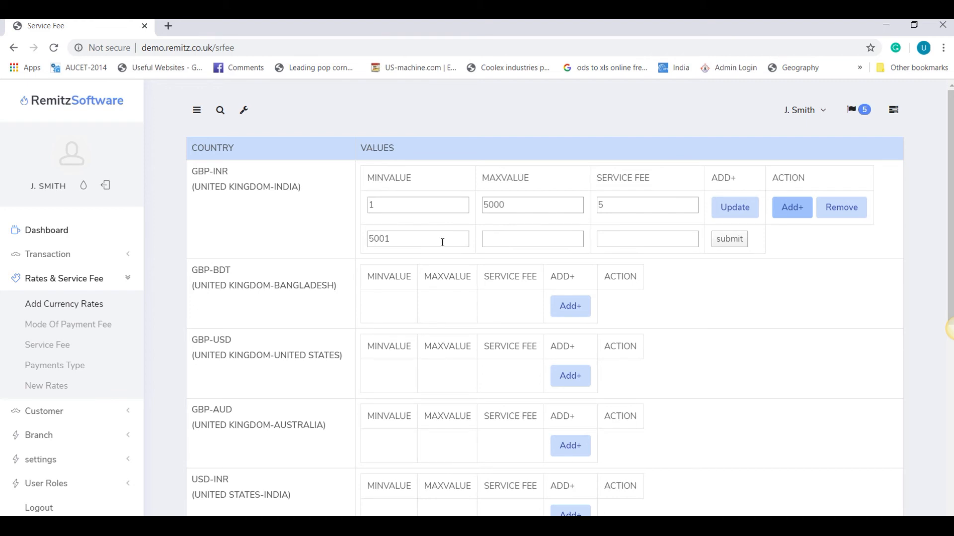
pyautogui.click(527, 243)
pyautogui.write('10000')
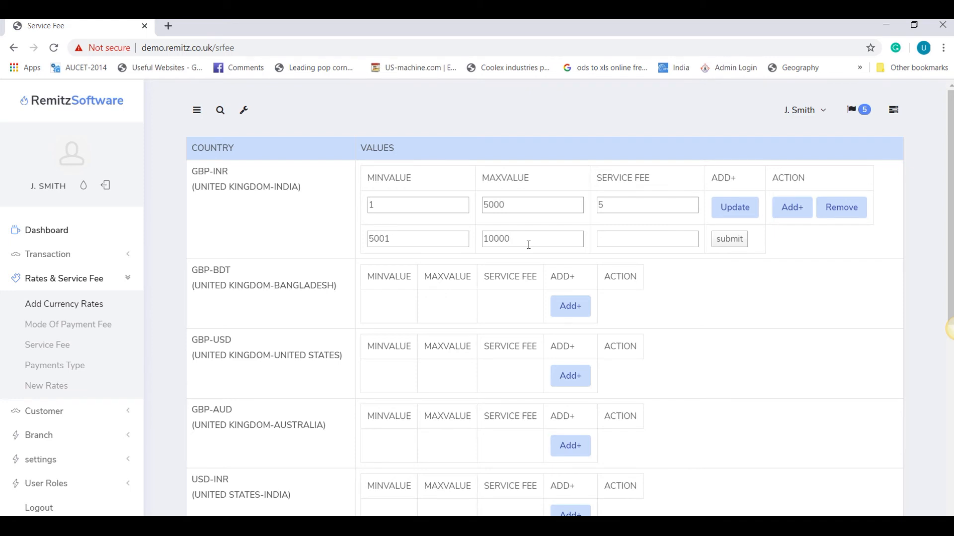
pyautogui.click(616, 241)
pyautogui.write('4')
pyautogui.moveTo(627, 244); pyautogui.dragTo(572, 257)
pyautogui.write('6')
pyautogui.moveTo(602, 240); pyautogui.dragTo(586, 251)
pyautogui.write('7')
pyautogui.click(731, 244)
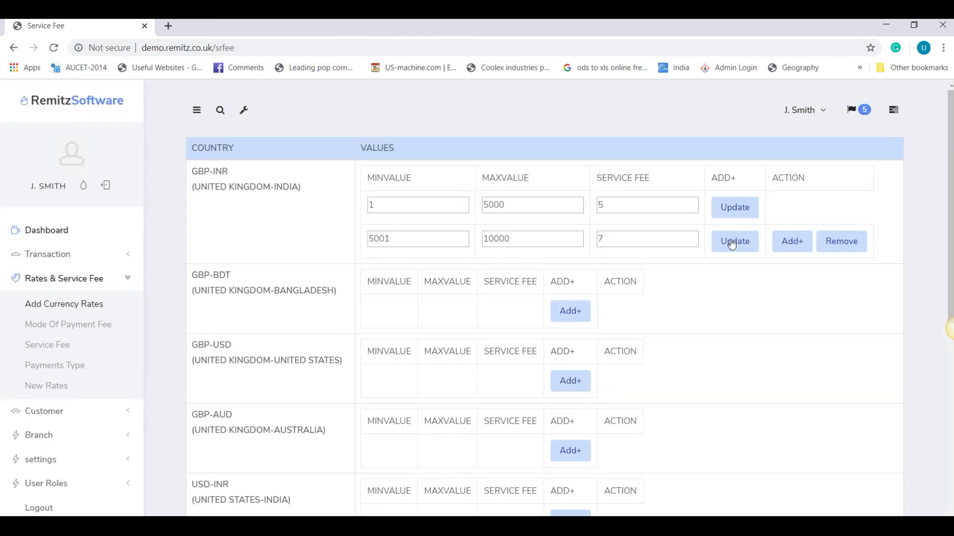
# Step: Add fee-2 bands for GBP-BDT (up to 1000000) and GBP-USD (up to 100000)
pyautogui.click(571, 315)
pyautogui.write('1000000')
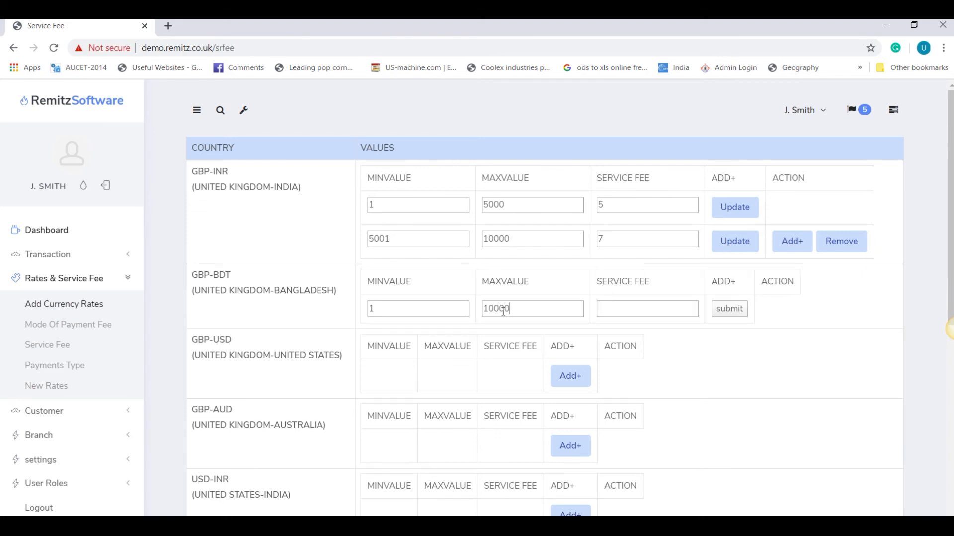
pyautogui.write('2')
pyautogui.click(734, 310)
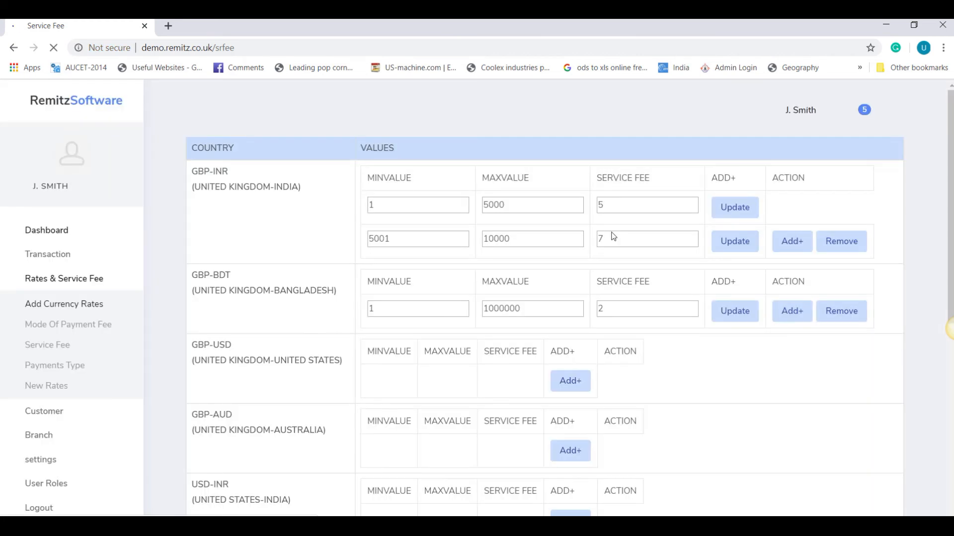
pyautogui.click(571, 382)
pyautogui.write('100000')
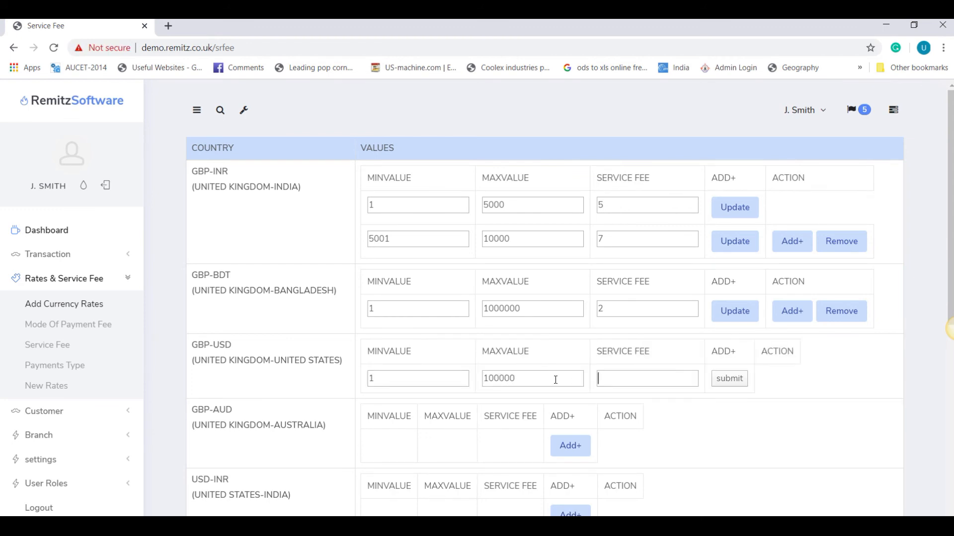
pyautogui.press('Tab')
pyautogui.write('2')
pyautogui.click(735, 386)
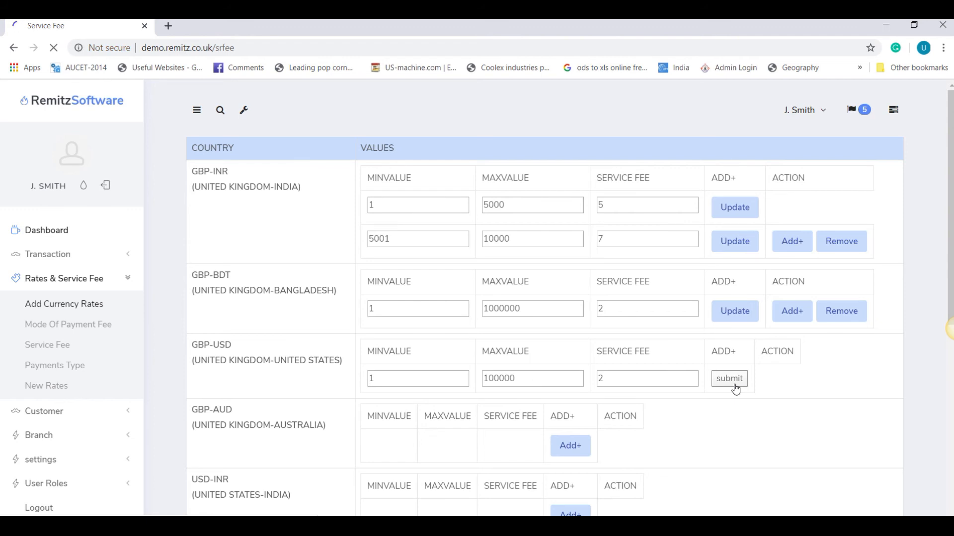
# Step: Add USD bands: USD-INR up to 100000 fee 1, USD-BDT 10000 fee 2, USD-AUD 100000 fee 2
pyautogui.scroll(-7, 716, 372)
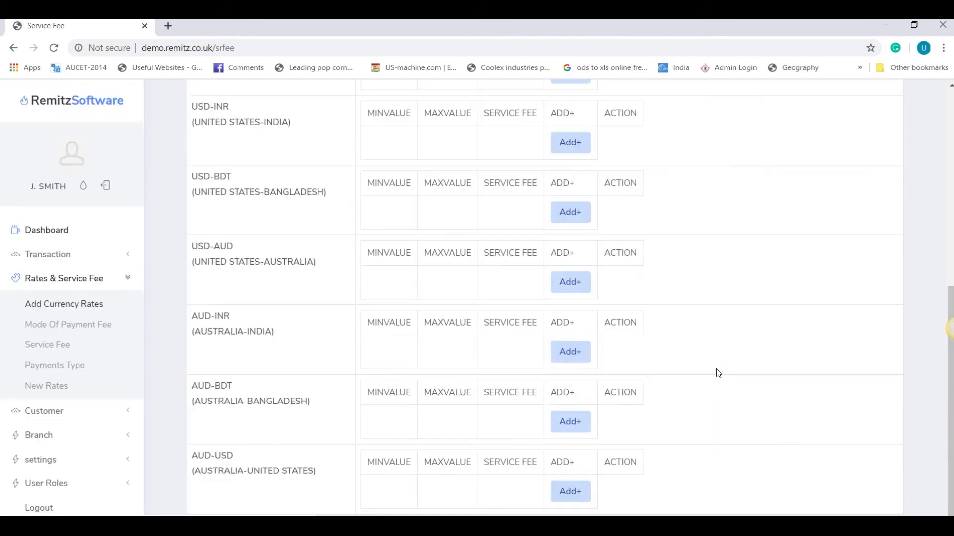
pyautogui.click(571, 149)
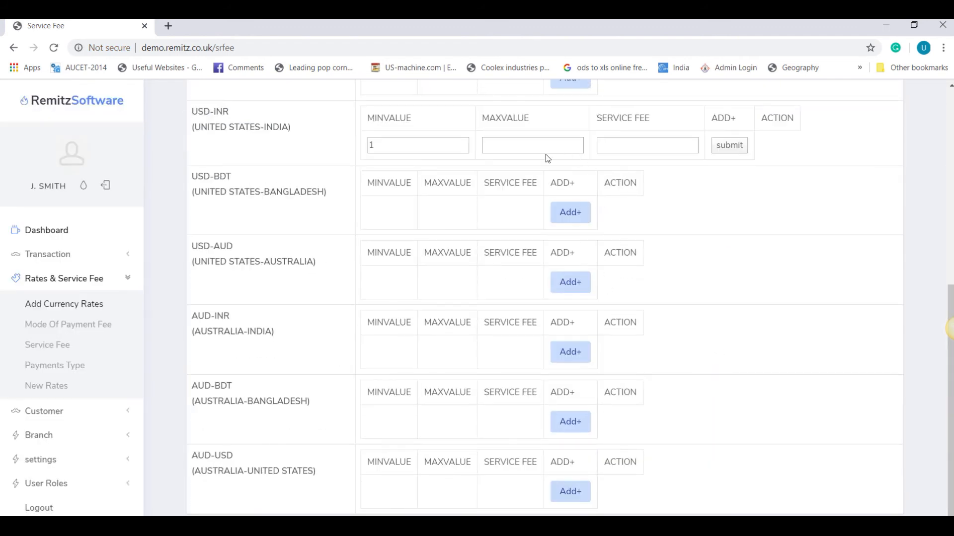
pyautogui.write('100000')
pyautogui.press('Tab')
pyautogui.write('1')
pyautogui.click(728, 145)
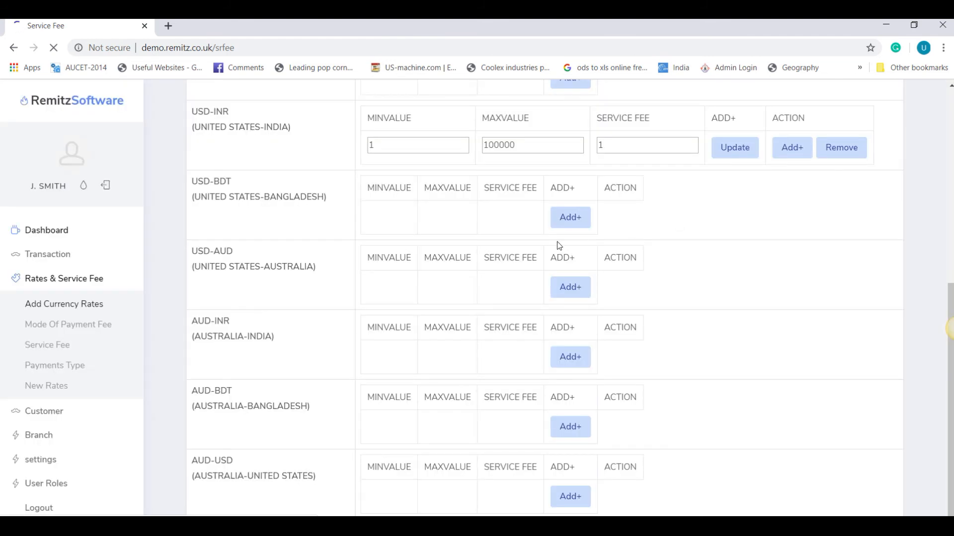
pyautogui.click(569, 219)
pyautogui.write('10000')
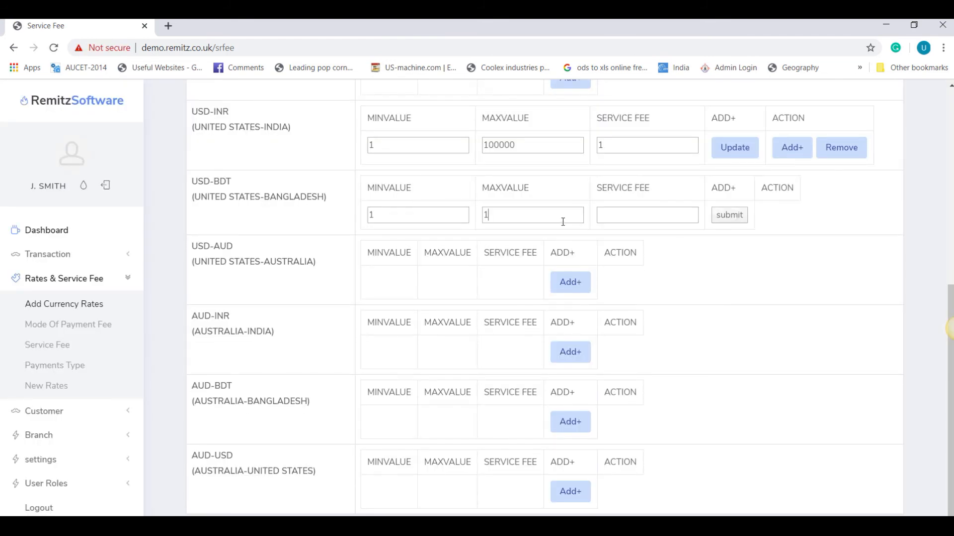
pyautogui.press('Tab')
pyautogui.write('2')
pyautogui.click(731, 218)
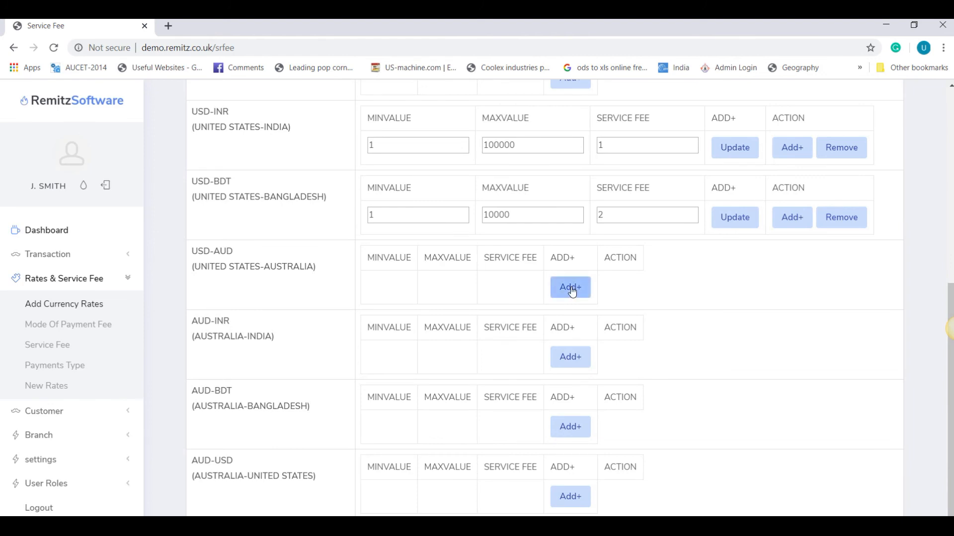
pyautogui.click(567, 287)
pyautogui.write('100000')
pyautogui.press('Tab')
pyautogui.write('2')
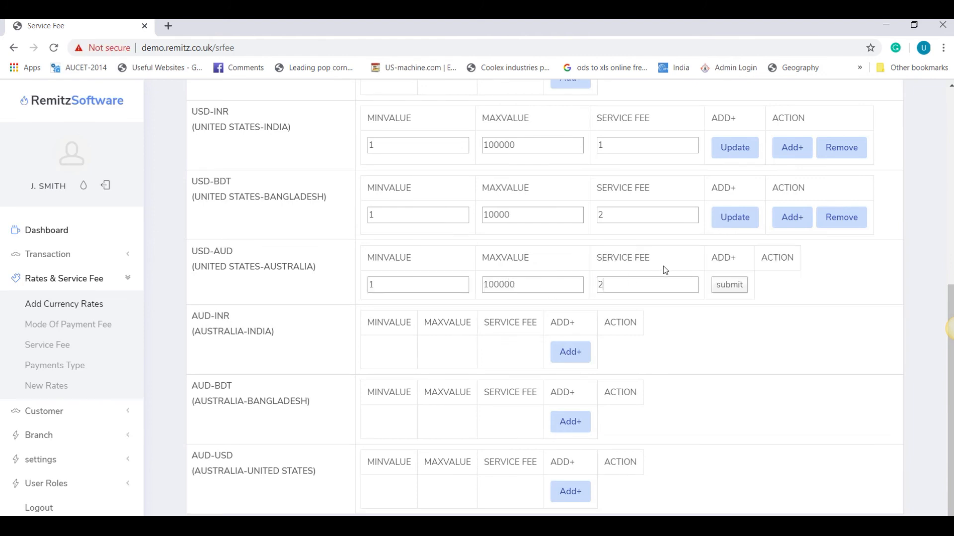
pyautogui.click(727, 287)
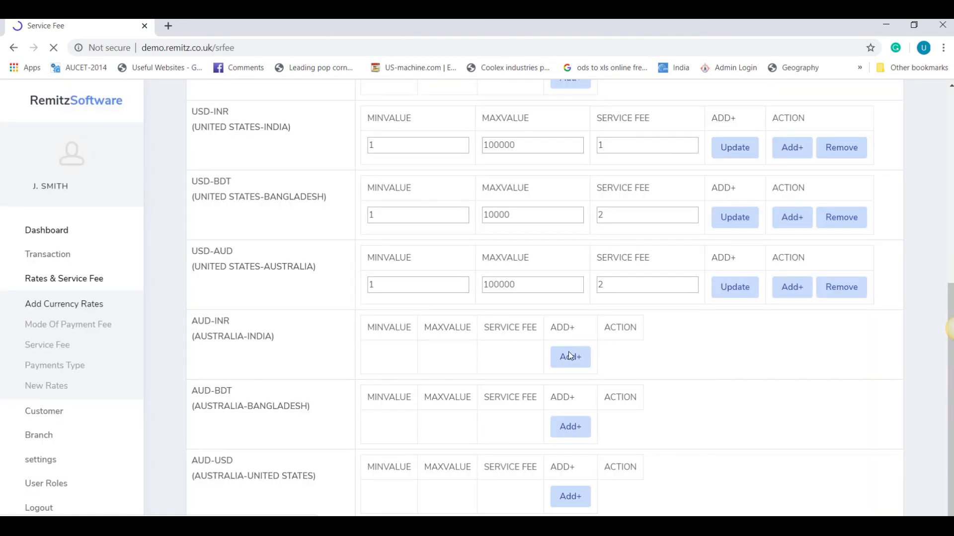
# Step: Add AUD bands: AUD-INR up to 10000 fee 1, AUD-BDT 10000 fee 2, AUD-USD 100000 fee 2
pyautogui.click(568, 352)
pyautogui.click(530, 361)
pyautogui.write('10000')
pyautogui.press('Tab')
pyautogui.write('1')
pyautogui.click(729, 356)
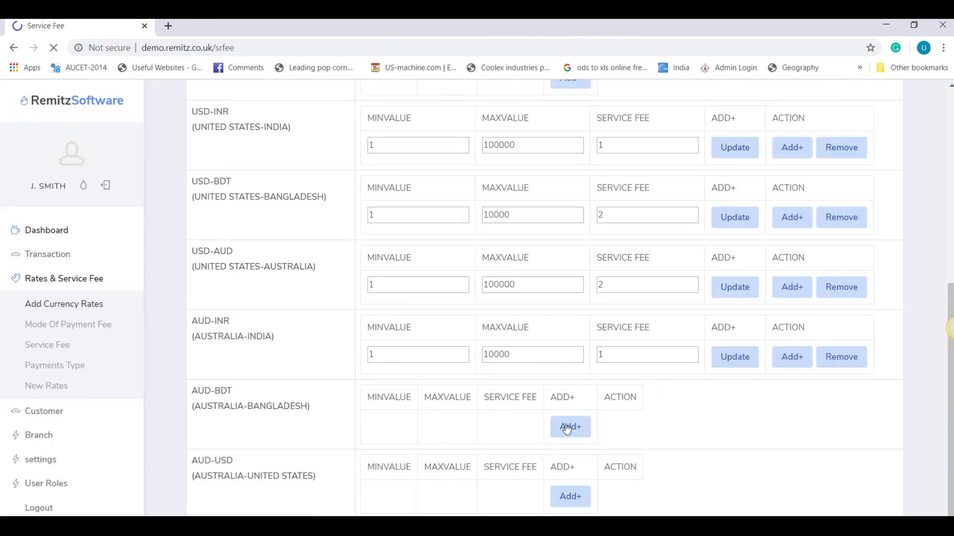
pyautogui.click(567, 426)
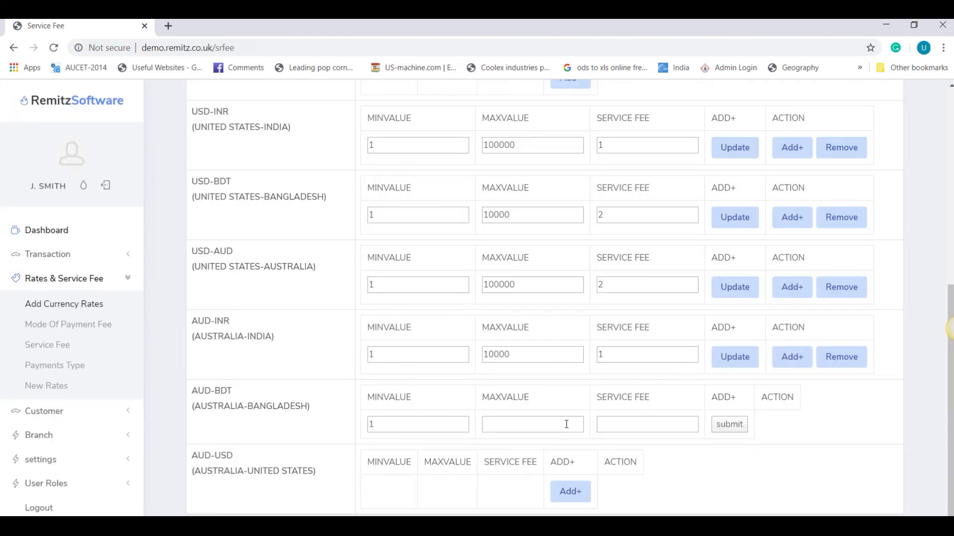
pyautogui.write('10000')
pyautogui.press('Tab')
pyautogui.write('2')
pyautogui.click(732, 426)
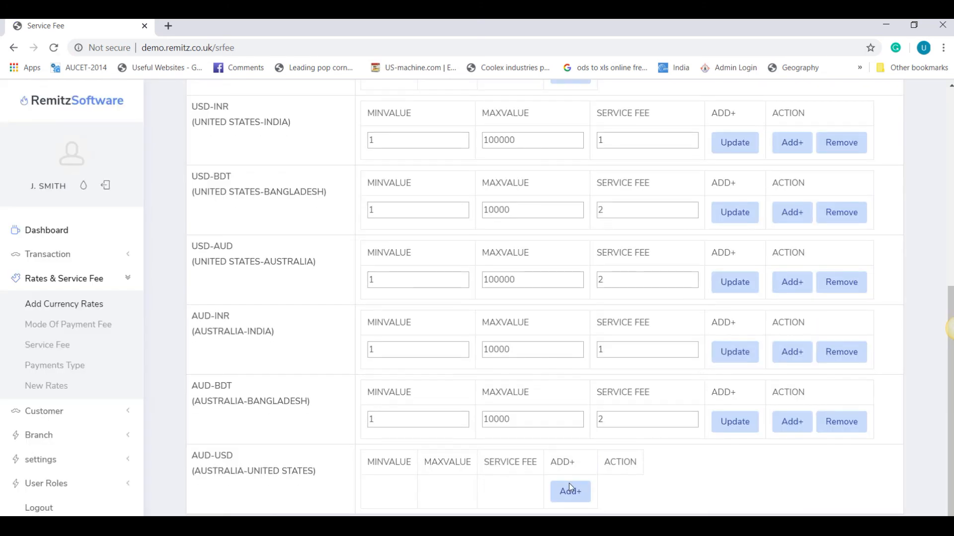
pyautogui.click(569, 483)
pyautogui.click(547, 500)
pyautogui.write('100000')
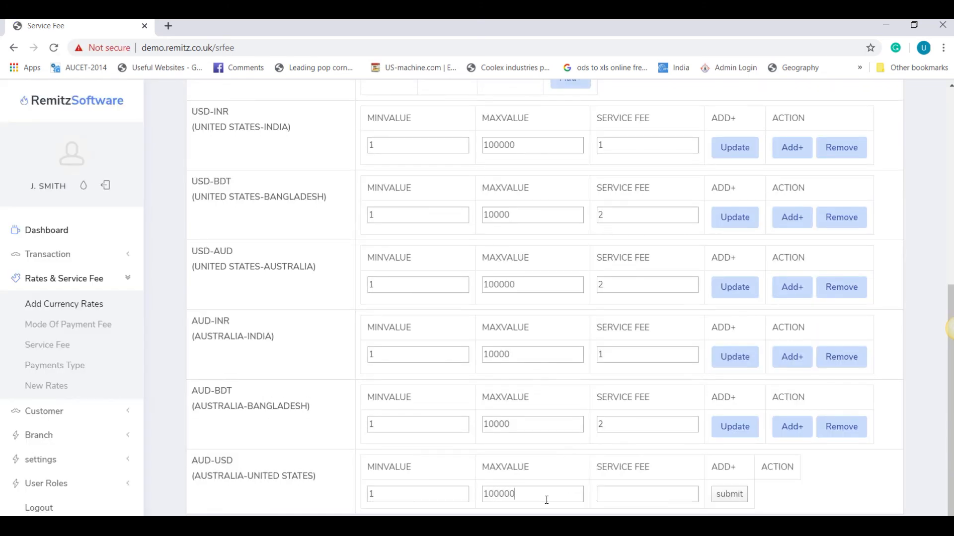
pyautogui.write('2')
pyautogui.click(736, 500)
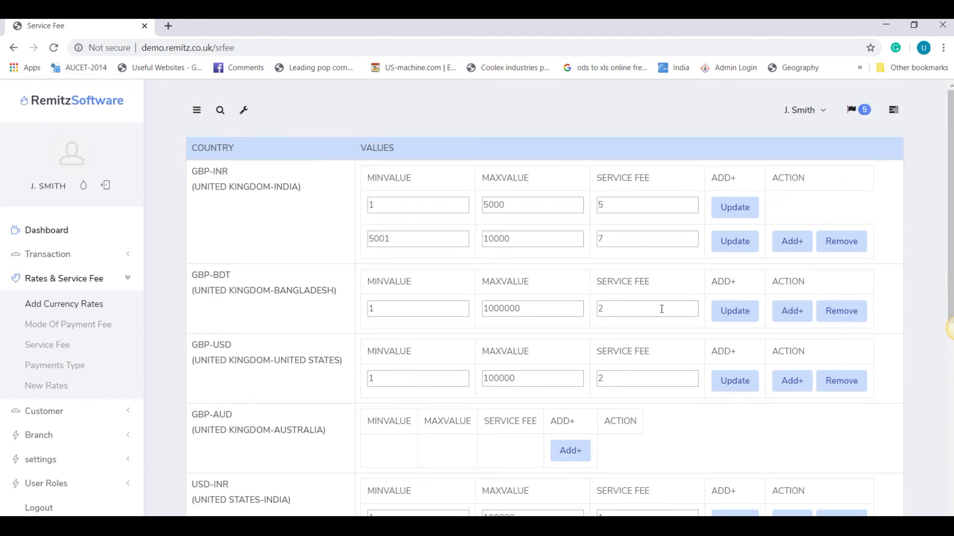
# Step: Add a GBP-AUD band up to 190000 with service fee 2
pyautogui.scroll(7, 665, 312)
pyautogui.click(570, 450)
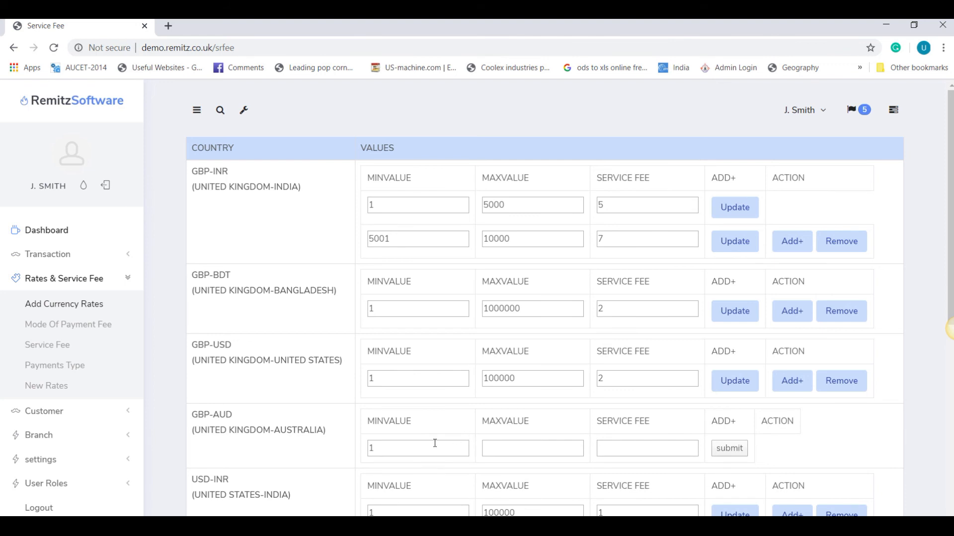
pyautogui.click(542, 444)
pyautogui.write('190000')
pyautogui.press('Tab')
pyautogui.write('2')
pyautogui.click(730, 455)
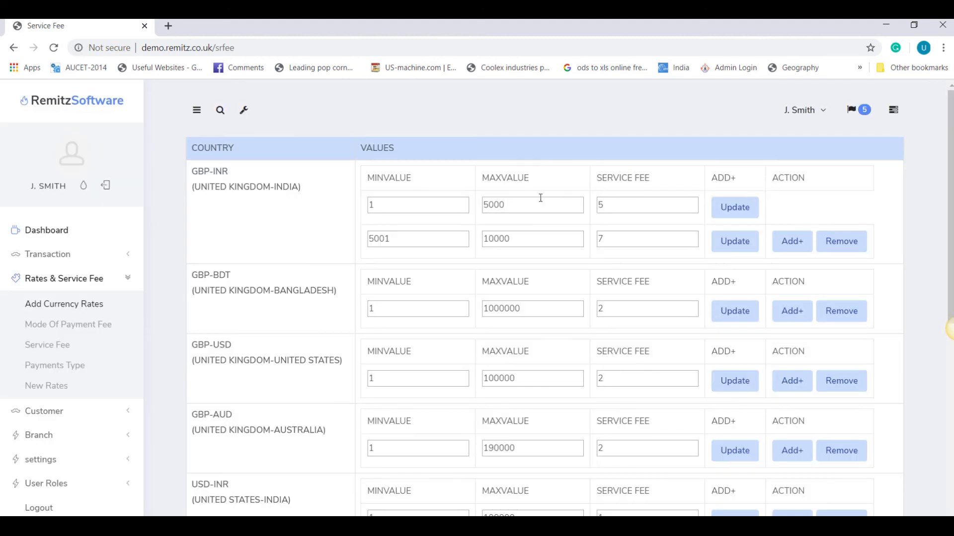
# Step: Change the first GBP-INR tier's service fee from 5 to 6
pyautogui.moveTo(612, 208); pyautogui.dragTo(572, 211)
pyautogui.write('6')
pyautogui.click(734, 209)
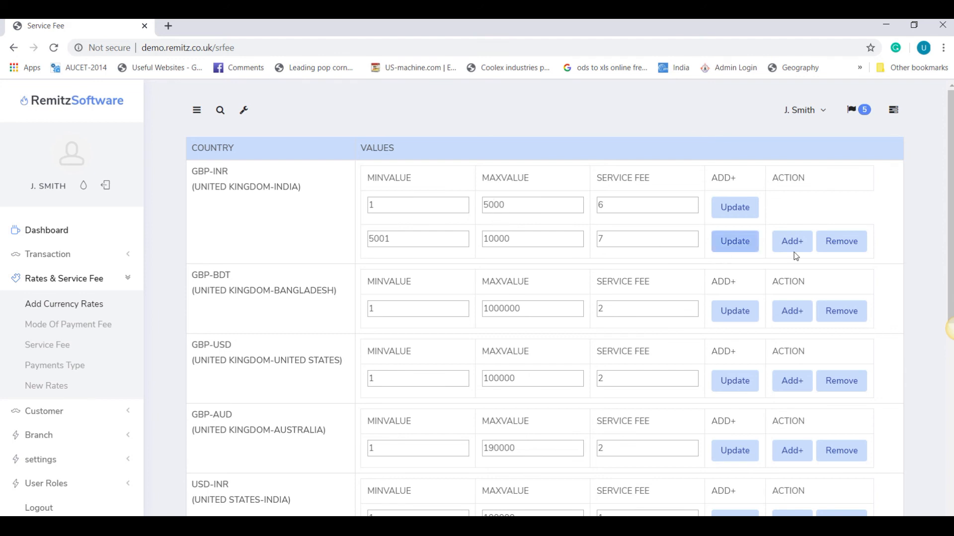
# Step: Replace the second GBP-INR tier with a 5001–8000 tier at fee 7
pyautogui.click(839, 251)
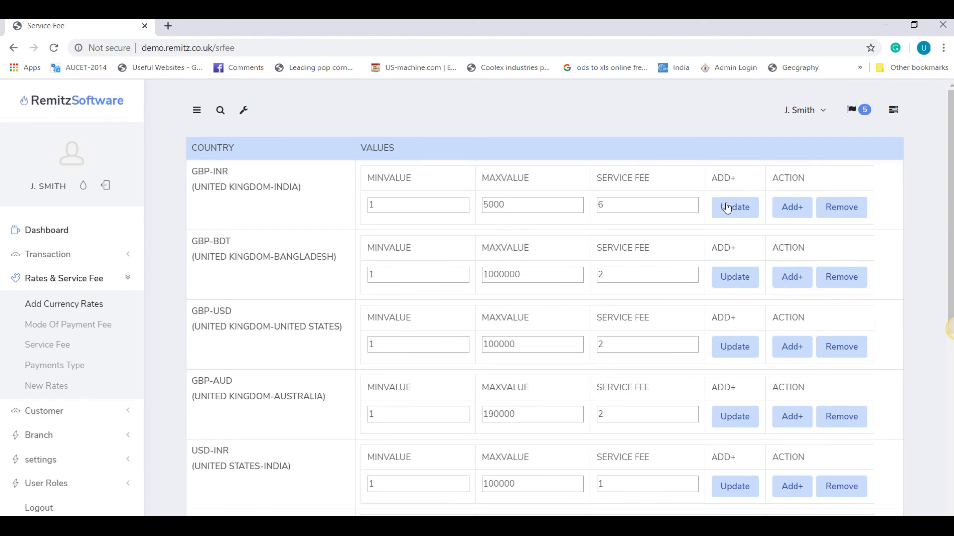
pyautogui.click(789, 216)
pyautogui.click(525, 239)
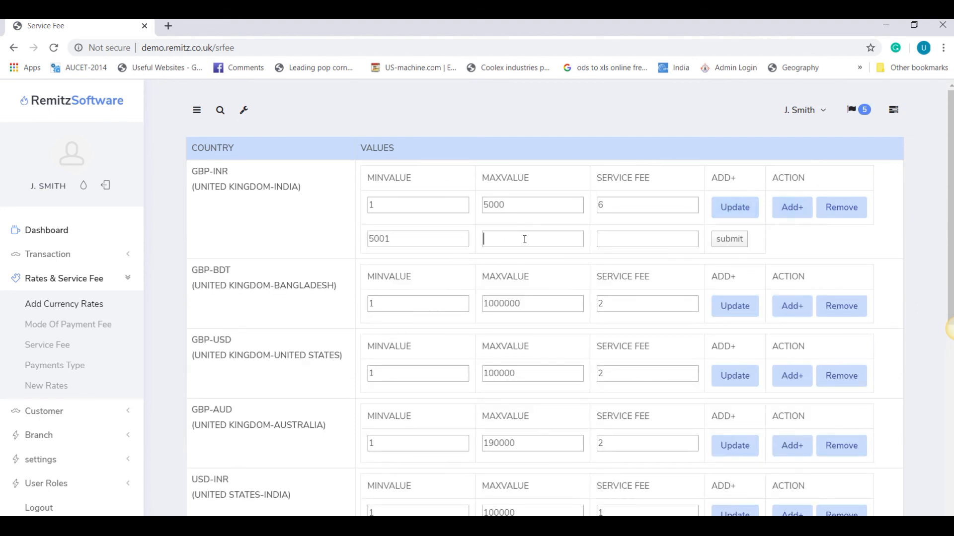
pyautogui.write('80000')
pyautogui.press('Tab')
pyautogui.click(614, 238)
pyautogui.click(728, 239)
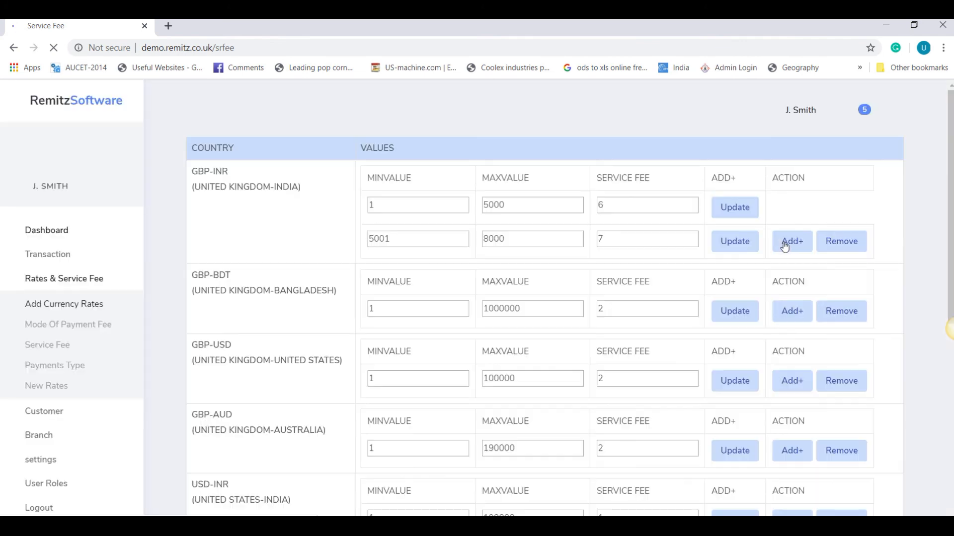
# Step: Add a third GBP-INR tier from 8001 to 100000 with service fee 10
pyautogui.click(791, 243)
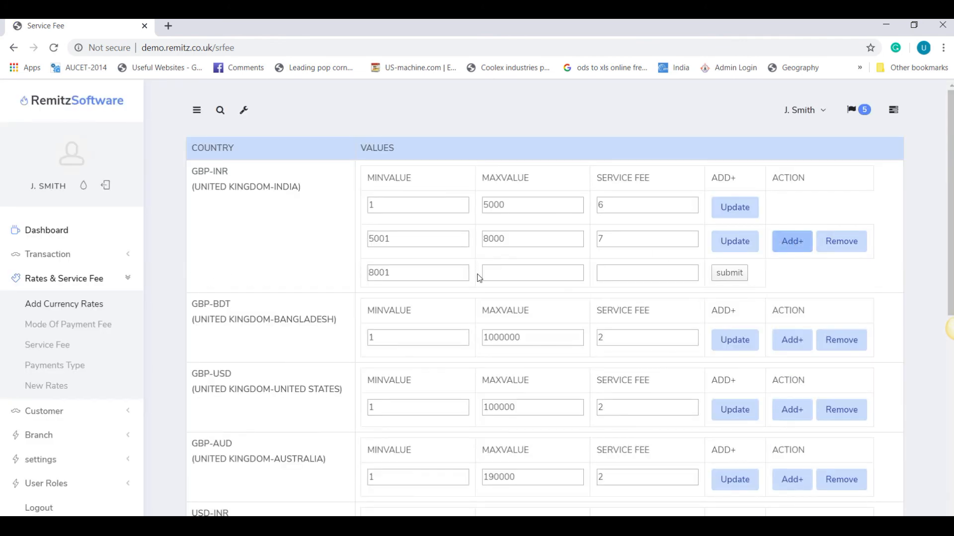
pyautogui.click(514, 273)
pyautogui.write('1000000')
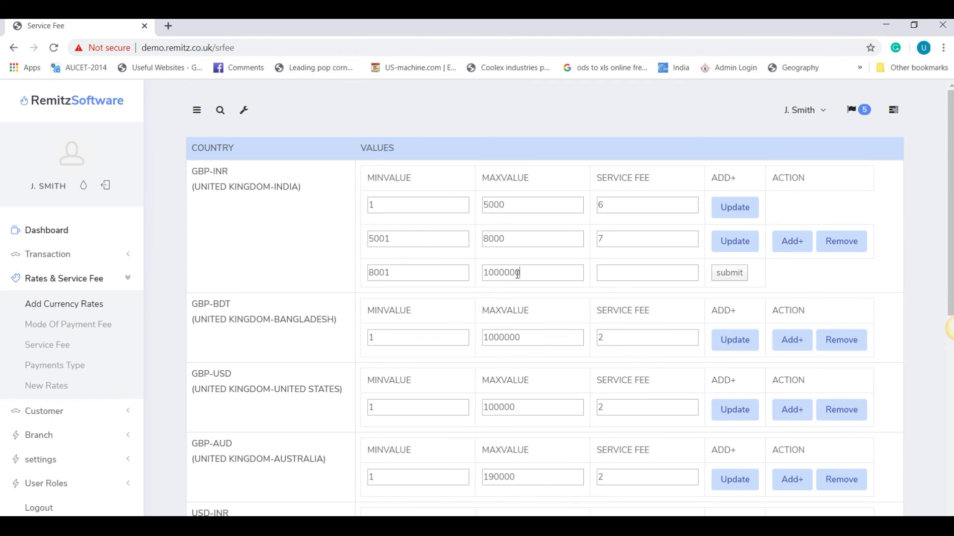
pyautogui.press('BackSpace')
pyautogui.click(631, 273)
pyautogui.write('10')
pyautogui.click(725, 281)
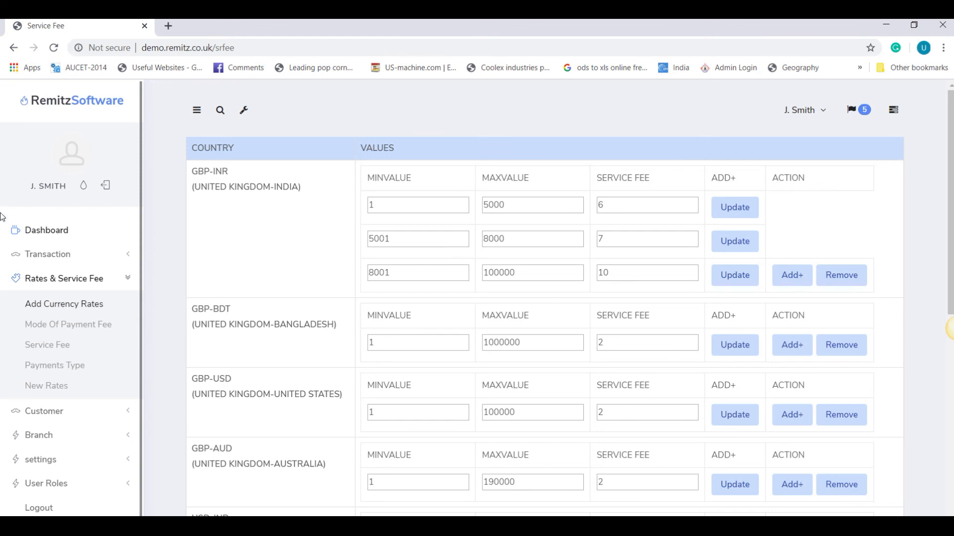
# Step: Go through the sidebar's Branch section to the Bank Registration page and its bank listing
pyautogui.click(802, 528)
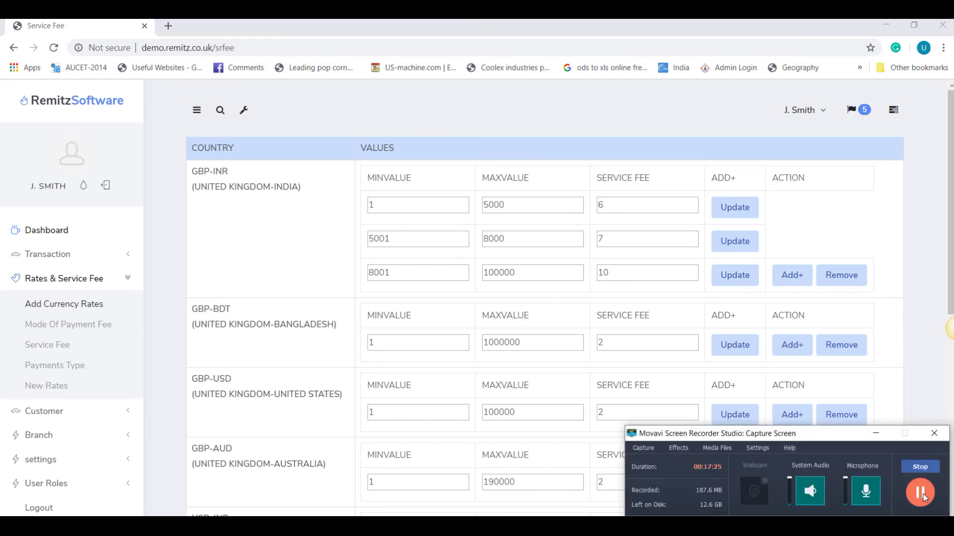
pyautogui.click(876, 435)
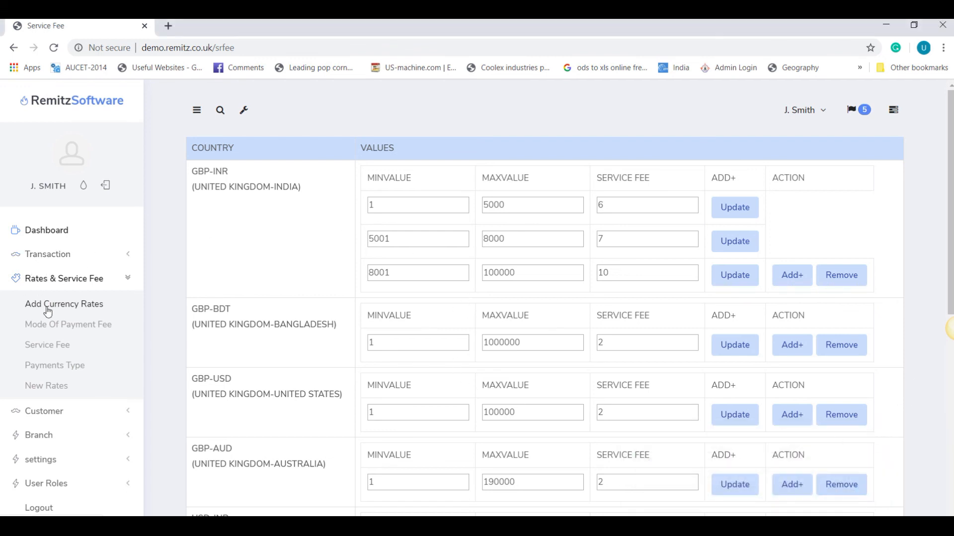
pyautogui.click(48, 325)
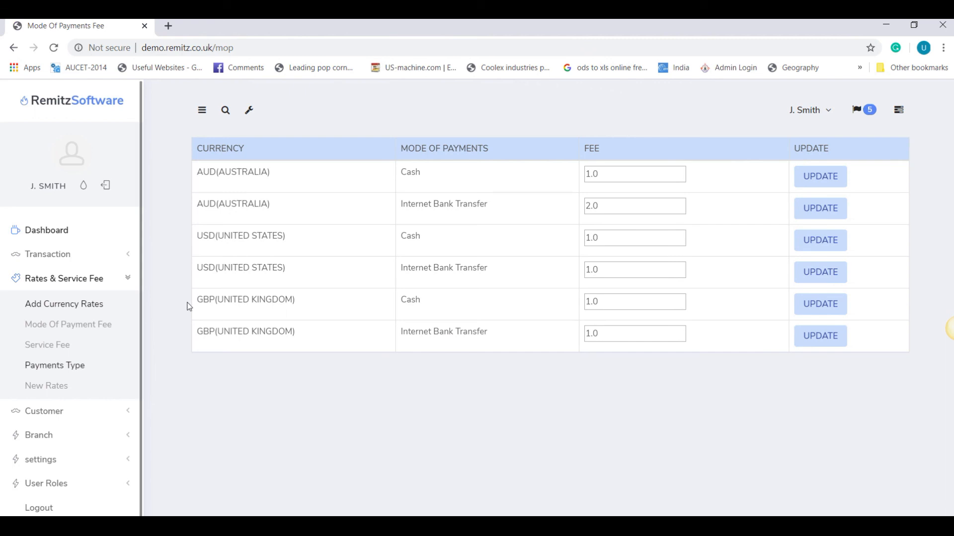
pyautogui.click(45, 411)
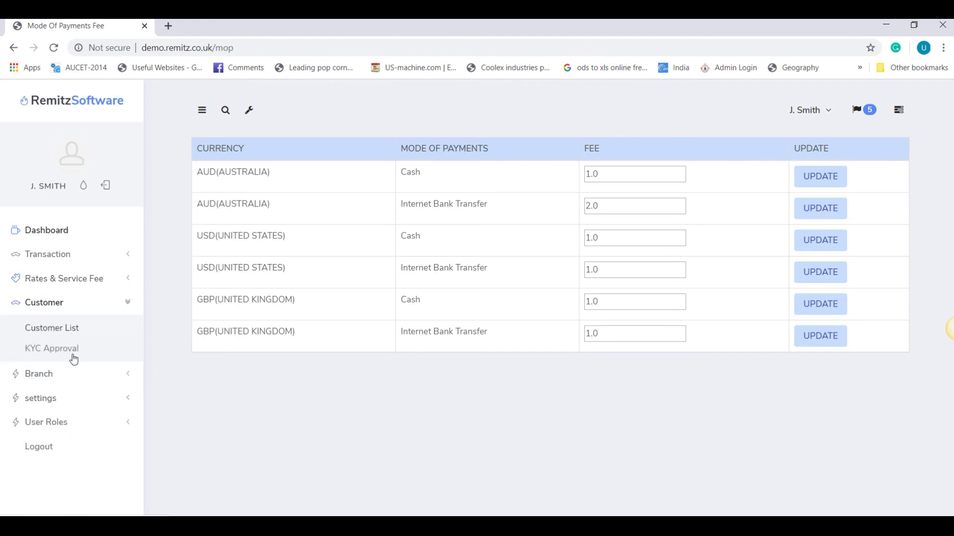
pyautogui.click(52, 376)
pyautogui.click(46, 417)
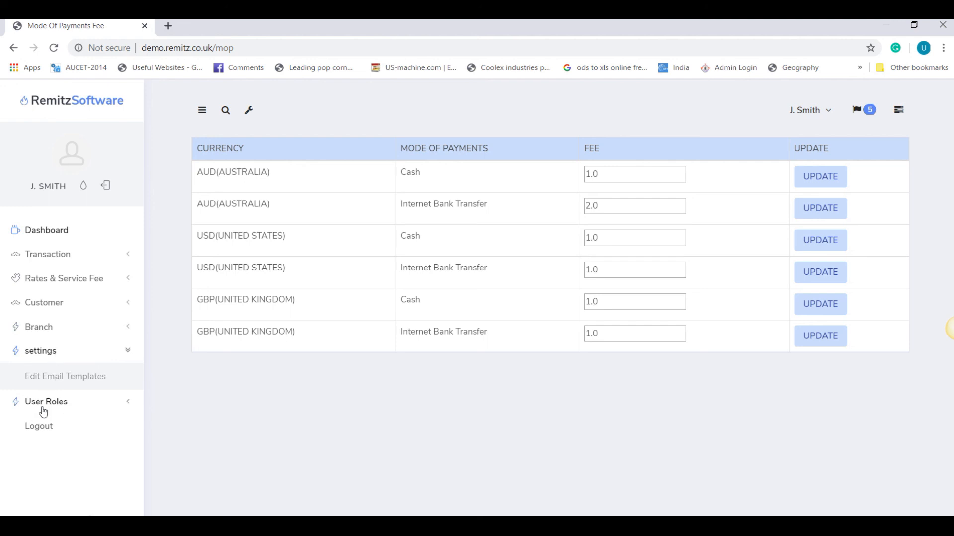
pyautogui.click(46, 406)
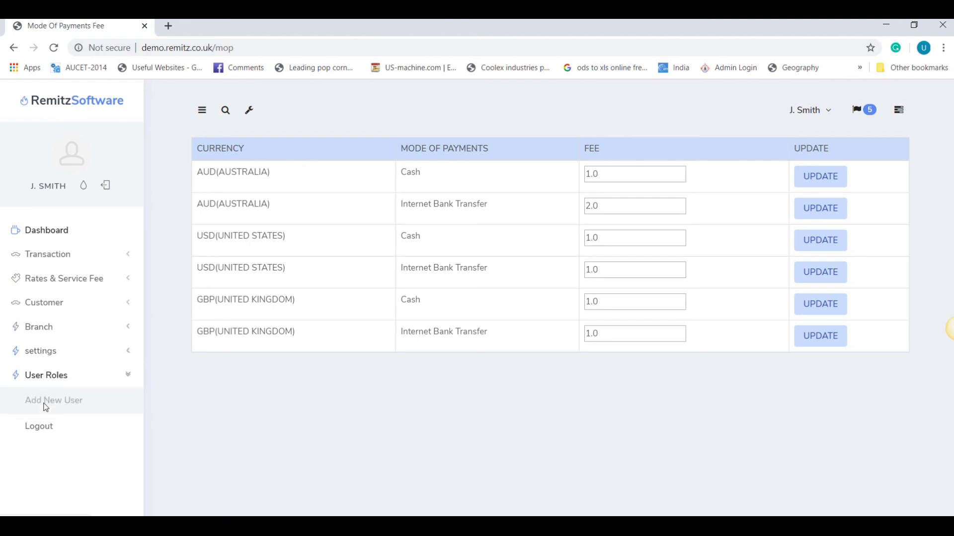
pyautogui.click(43, 352)
pyautogui.click(44, 328)
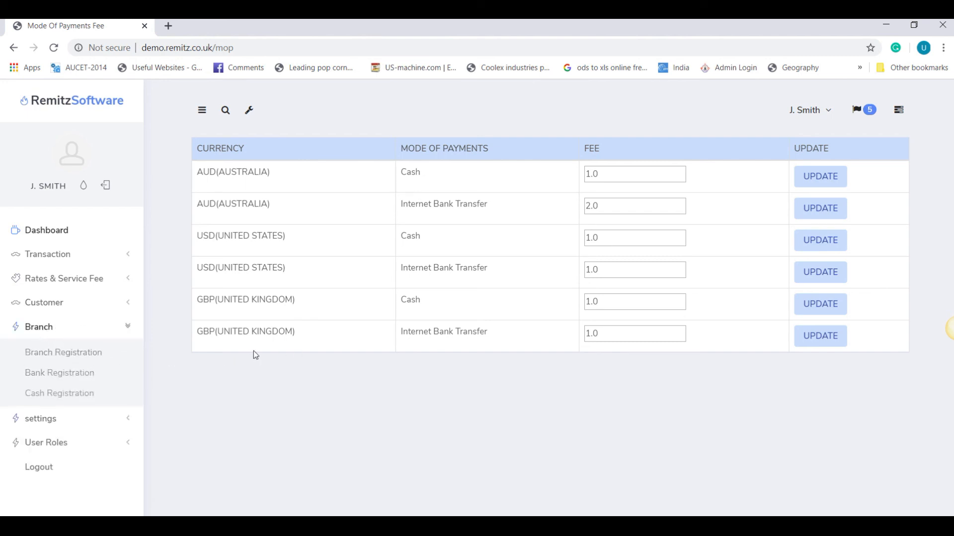
pyautogui.click(63, 381)
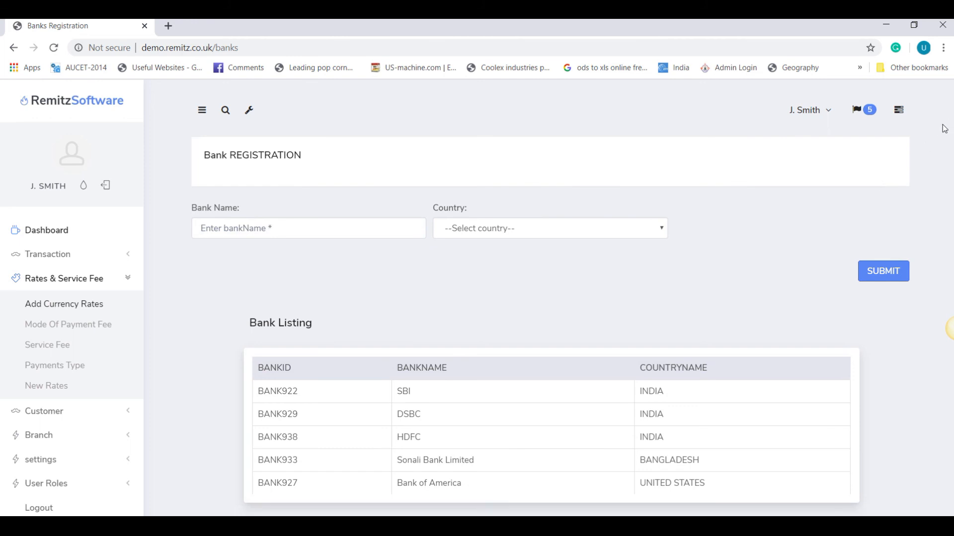
# Step: Review the registered banks in the listing, then go to Branch > Cash Registration
pyautogui.moveTo(641, 391); pyautogui.dragTo(666, 435)
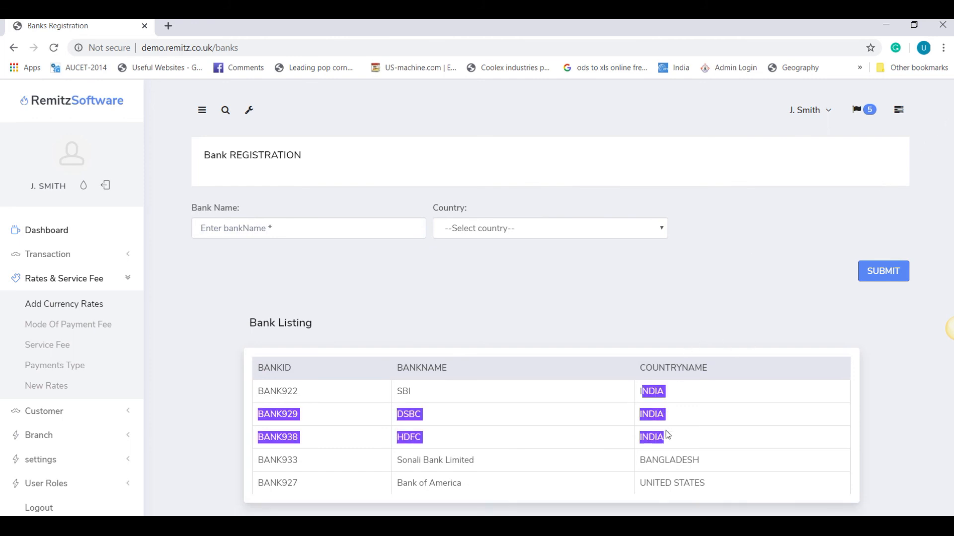
pyautogui.click(421, 437)
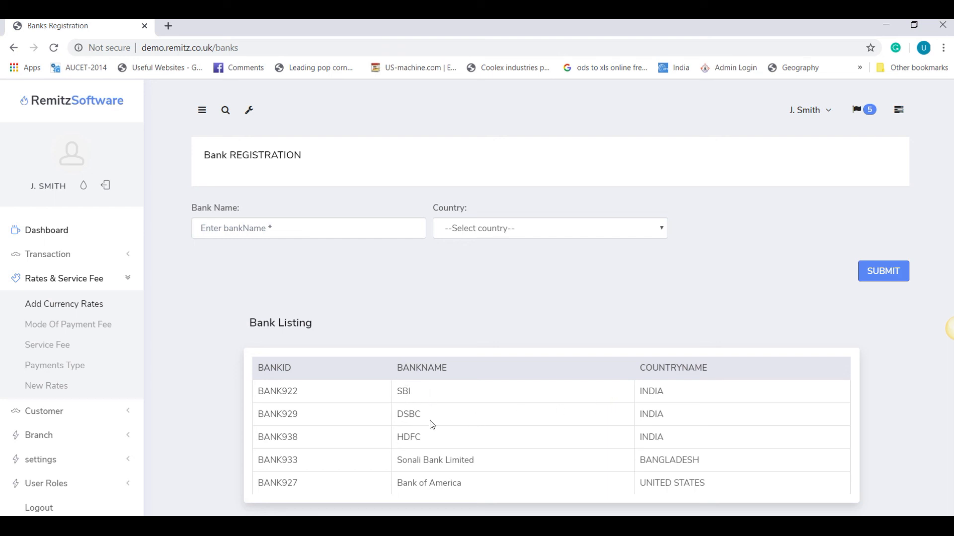
pyautogui.moveTo(414, 399); pyautogui.dragTo(477, 492)
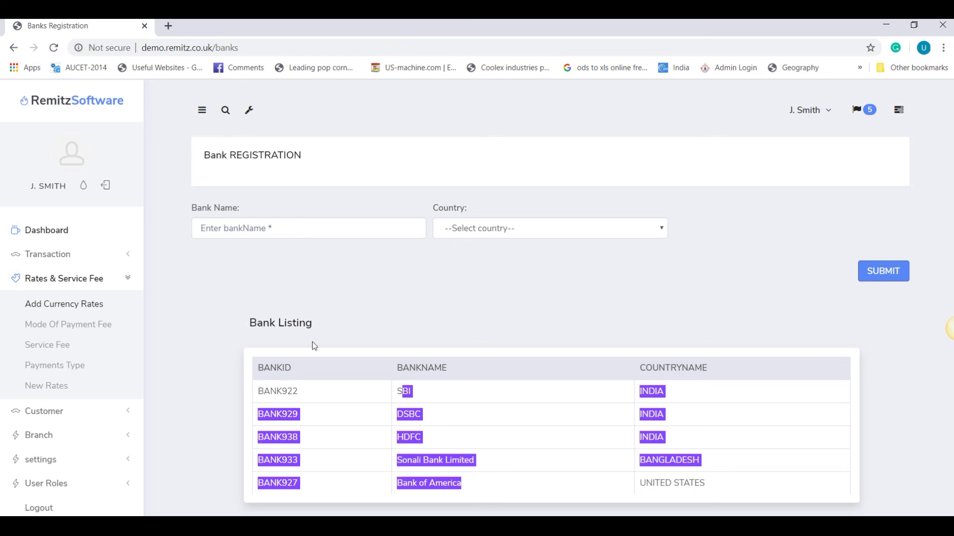
pyautogui.click(46, 436)
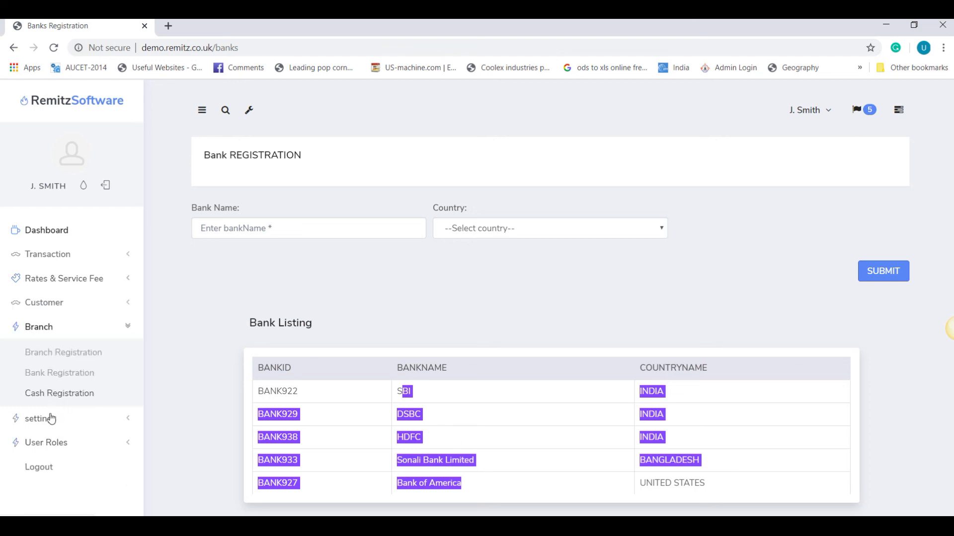
pyautogui.click(59, 393)
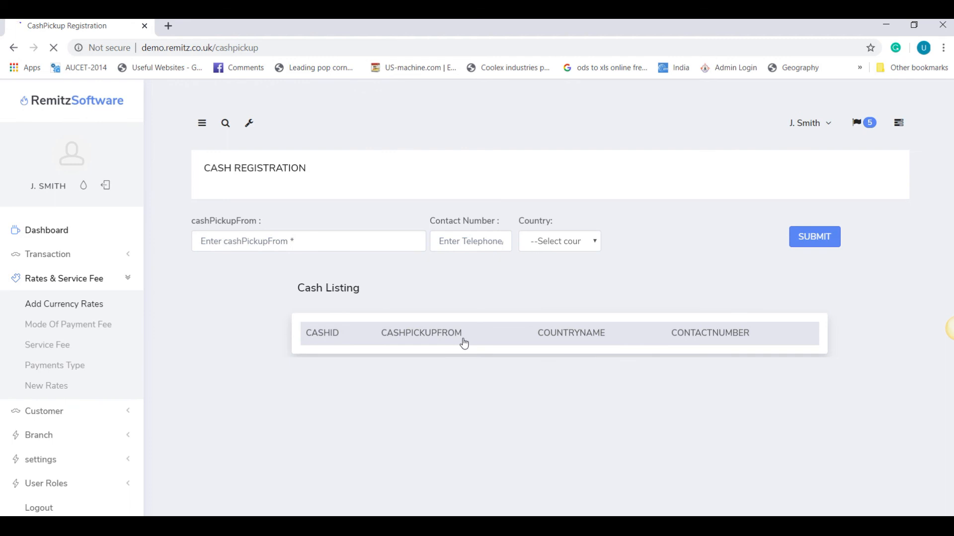
# Step: Submit cash pickup point 'CASH pick up point @ 123' in INDIA with its contact number
pyautogui.click(362, 240)
pyautogui.write('C')
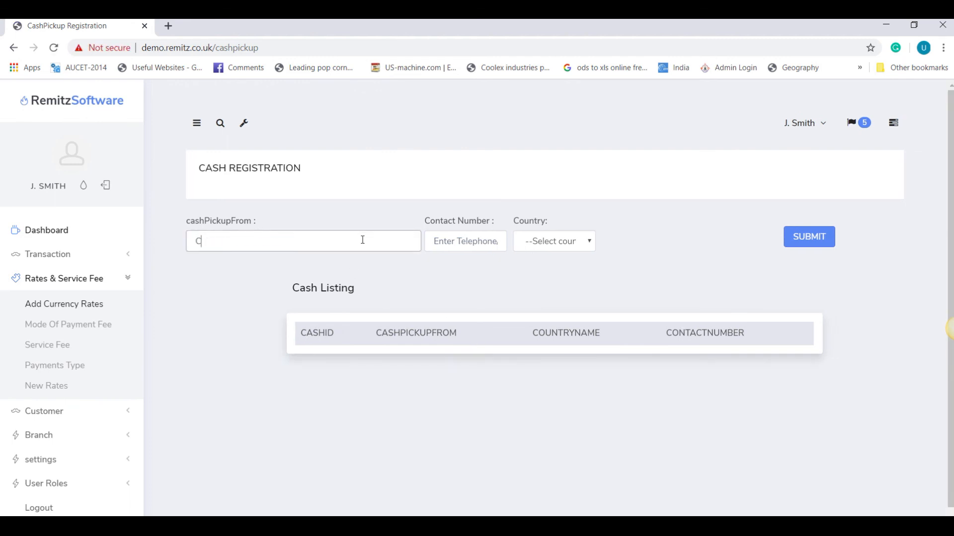
pyautogui.write('ASH pick up point @ 123')
pyautogui.click(470, 246)
pyautogui.write('234234234')
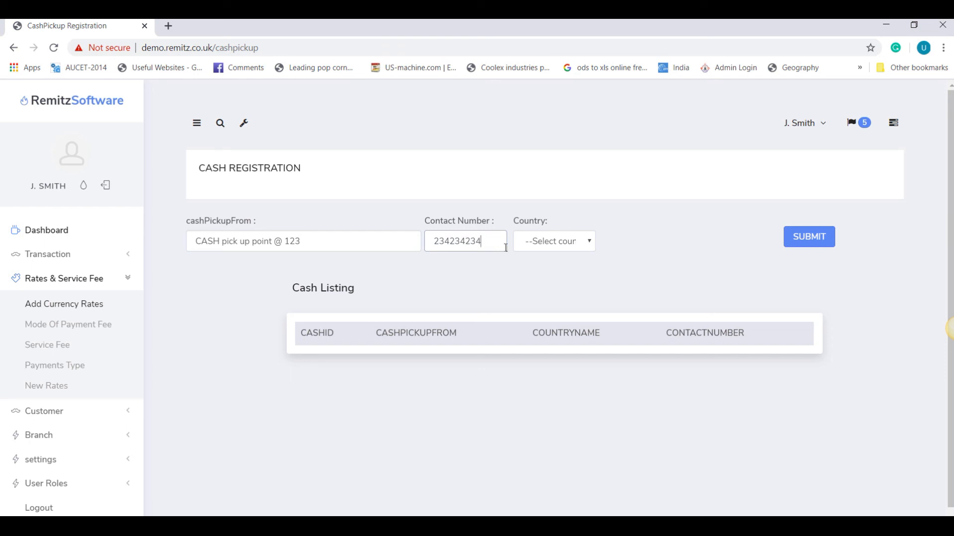
pyautogui.click(545, 249)
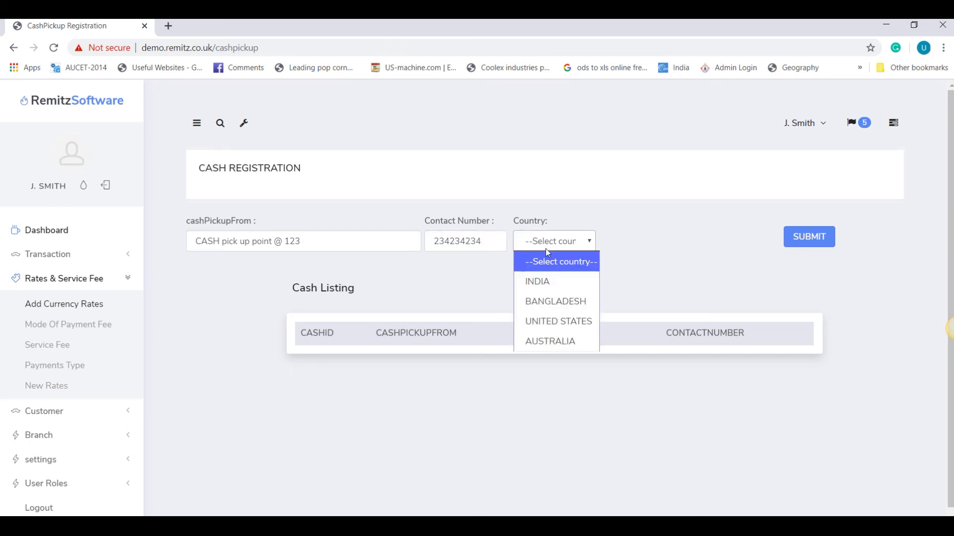
pyautogui.click(553, 285)
pyautogui.moveTo(321, 246); pyautogui.dragTo(145, 264)
pyautogui.hotkey('ctrl', 'c')
pyautogui.click(335, 242)
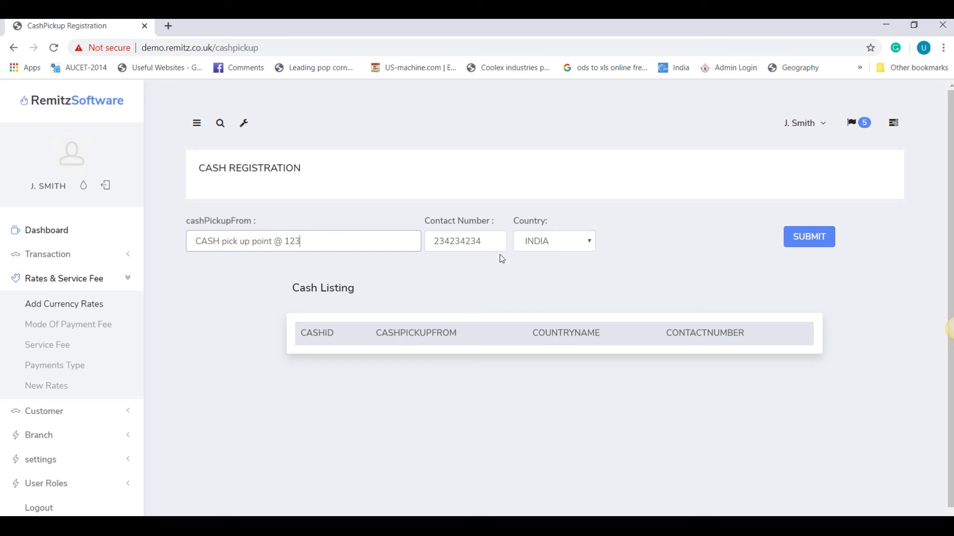
pyautogui.click(805, 236)
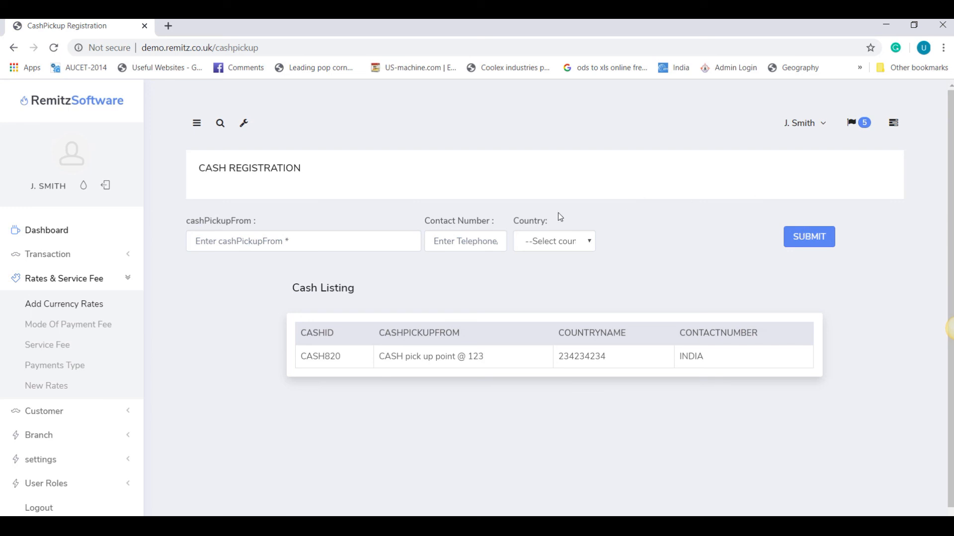
pyautogui.click(579, 239)
# Step: Register a BANGLADESH cash pickup point named '@ bd' with its contact number and submit it
pyautogui.click(558, 303)
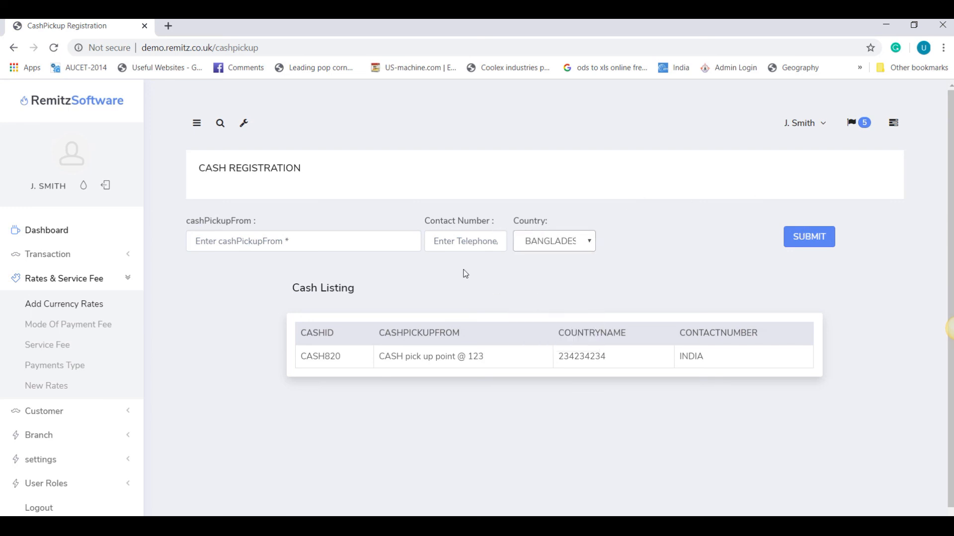
pyautogui.click(334, 248)
pyautogui.click(299, 261)
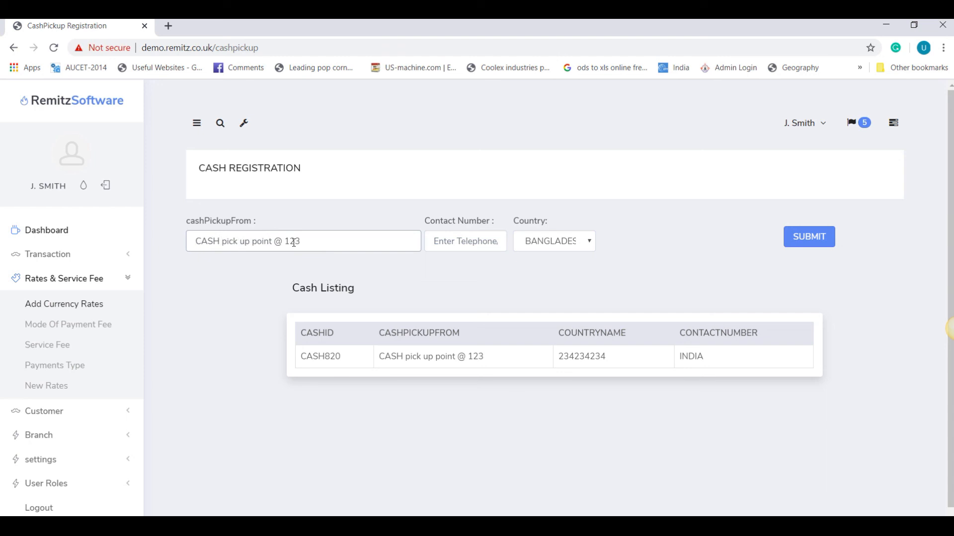
pyautogui.moveTo(287, 241); pyautogui.dragTo(317, 239)
pyautogui.write('bf')
pyautogui.click(491, 242)
pyautogui.write('2342343')
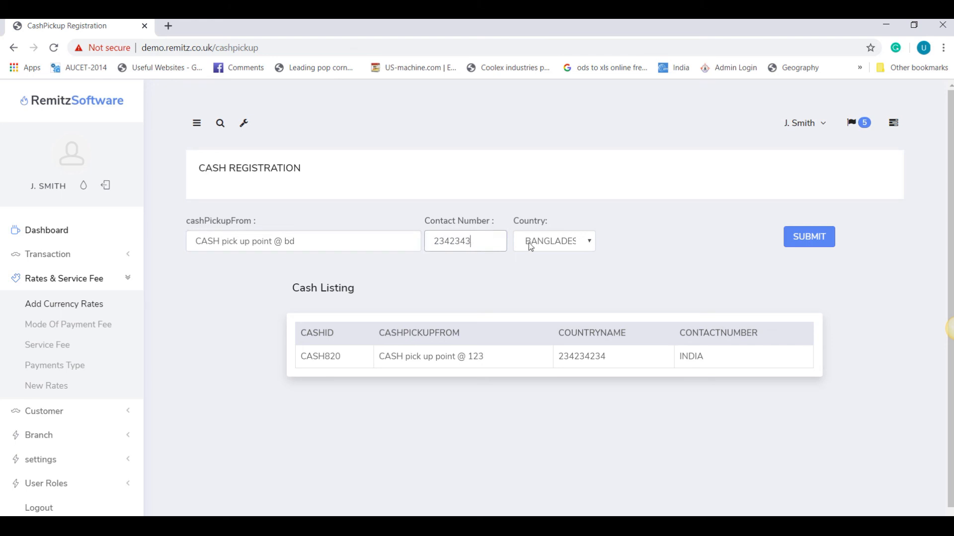
pyautogui.click(802, 242)
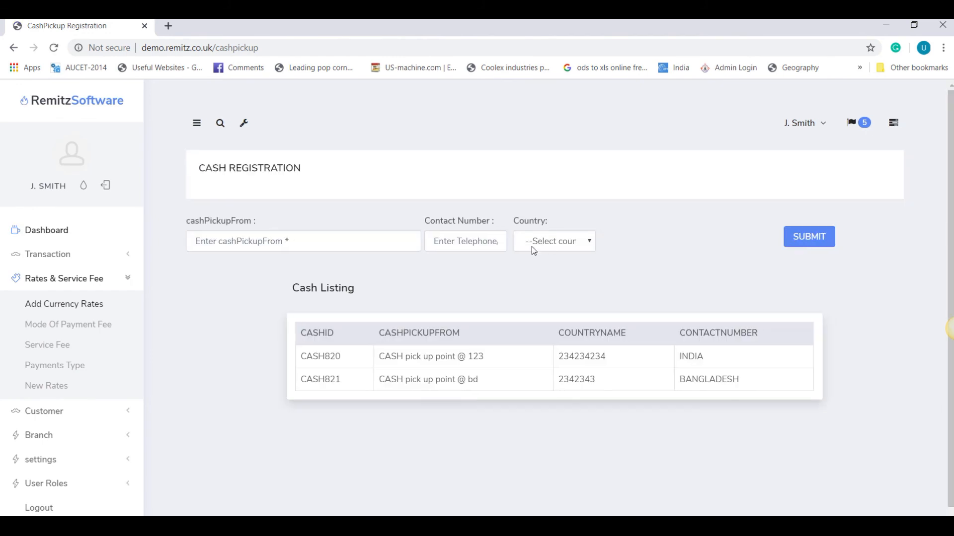
# Step: Register a UNITED STATES cash pickup point named '@ USA' with its contact number and submit it
pyautogui.click(363, 241)
pyautogui.click(575, 243)
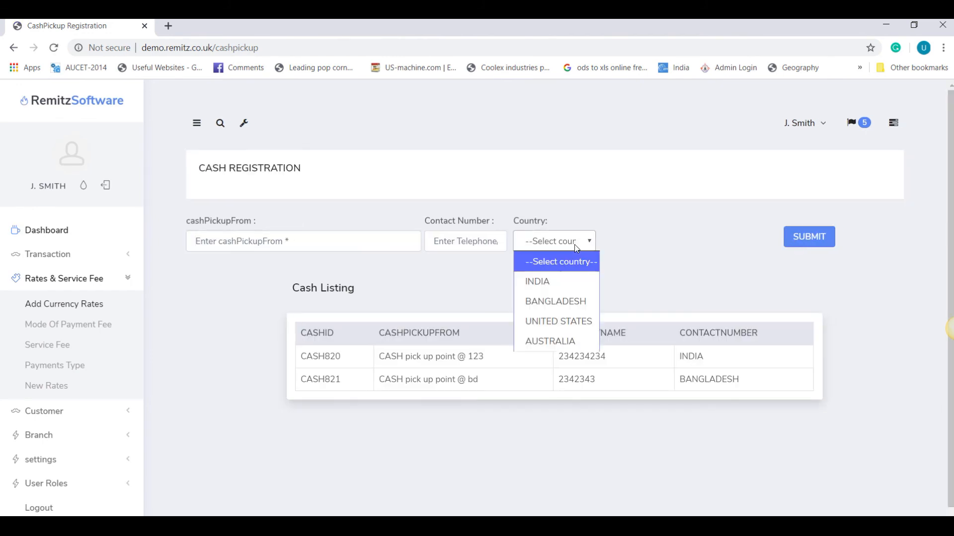
pyautogui.click(556, 321)
pyautogui.click(312, 243)
pyautogui.hotkey('ctrl', 'v')
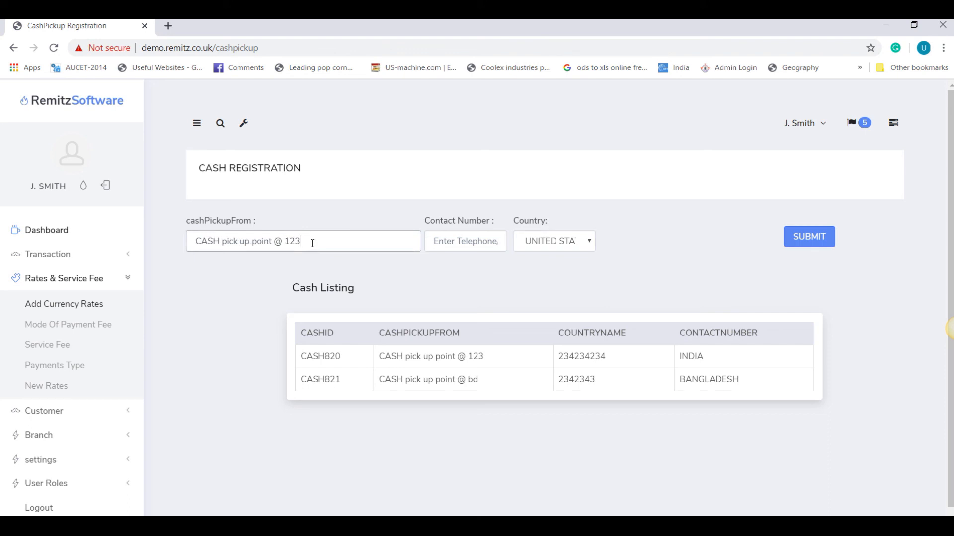
pyautogui.doubleClick(286, 241)
pyautogui.write('YSA')
pyautogui.press('BackSpace')
pyautogui.press('BackSpace')
pyautogui.press('BackSpace')
pyautogui.write('USA')
pyautogui.click(470, 242)
pyautogui.write('342342')
pyautogui.click(568, 243)
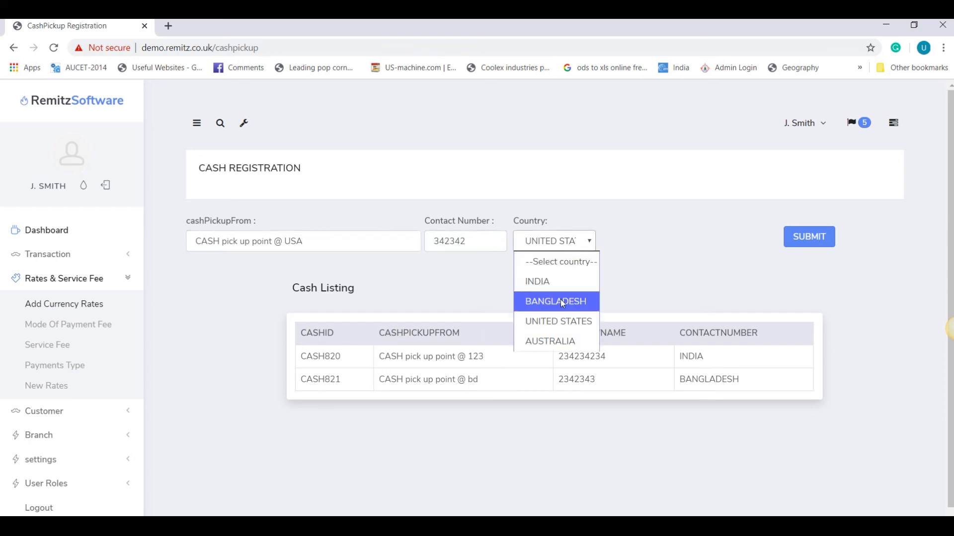
pyautogui.click(558, 321)
pyautogui.click(800, 244)
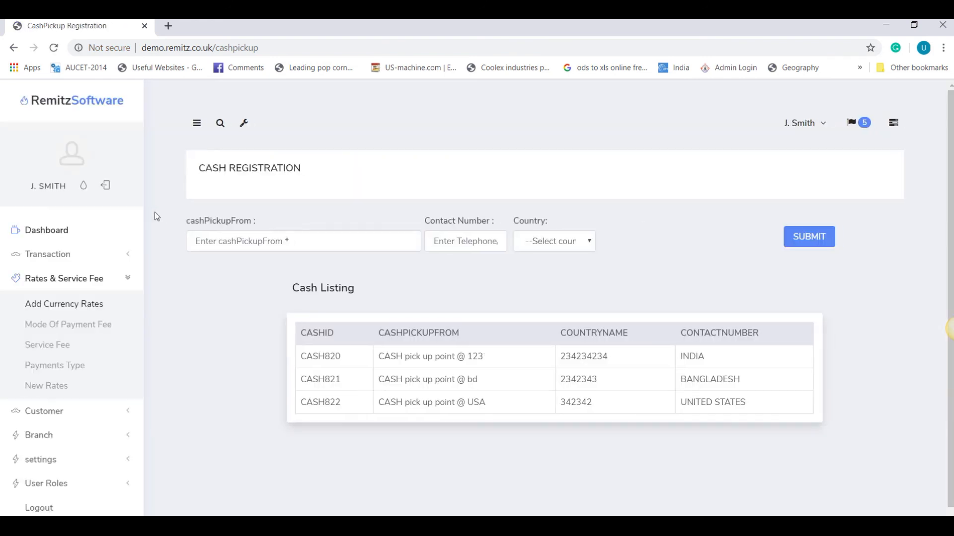
# Step: Fill in an AUSTRALIA cash pickup point named '@ AUS' with its contact number and submit it
pyautogui.click(551, 241)
pyautogui.click(537, 340)
pyautogui.click(404, 231)
pyautogui.hotkey('ctrl', 'v')
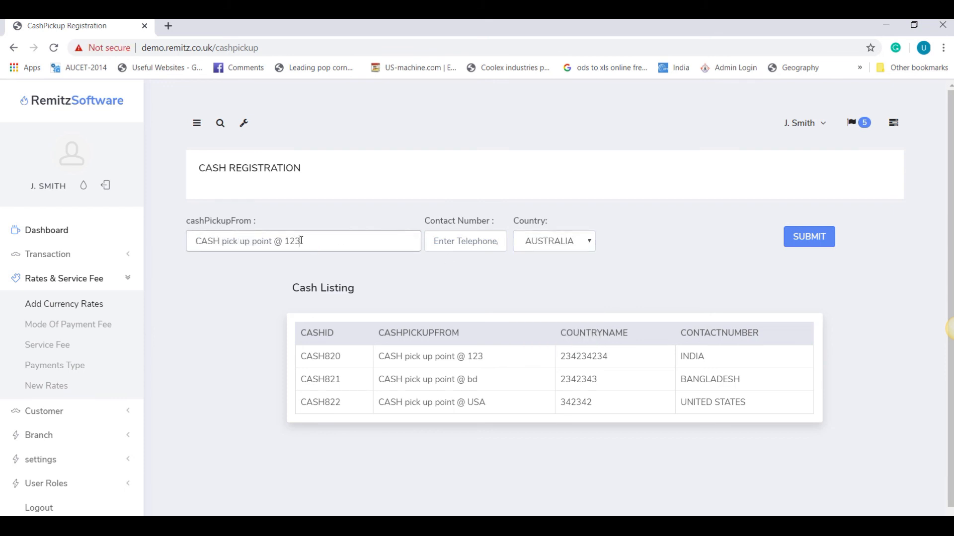
pyautogui.moveTo(285, 241); pyautogui.dragTo(330, 242)
pyautogui.write('AUS')
pyautogui.click(490, 240)
pyautogui.write('2123213')
pyautogui.click(542, 246)
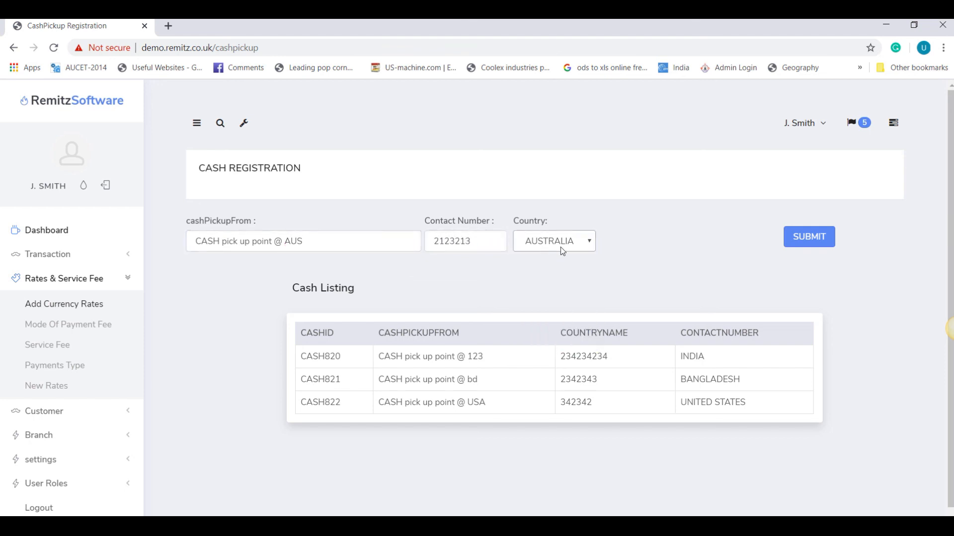
pyautogui.click(797, 248)
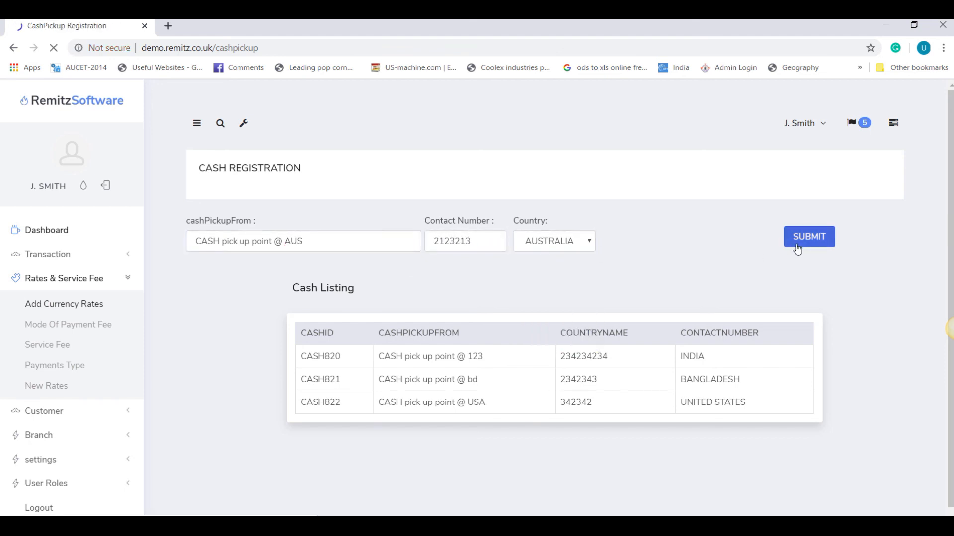